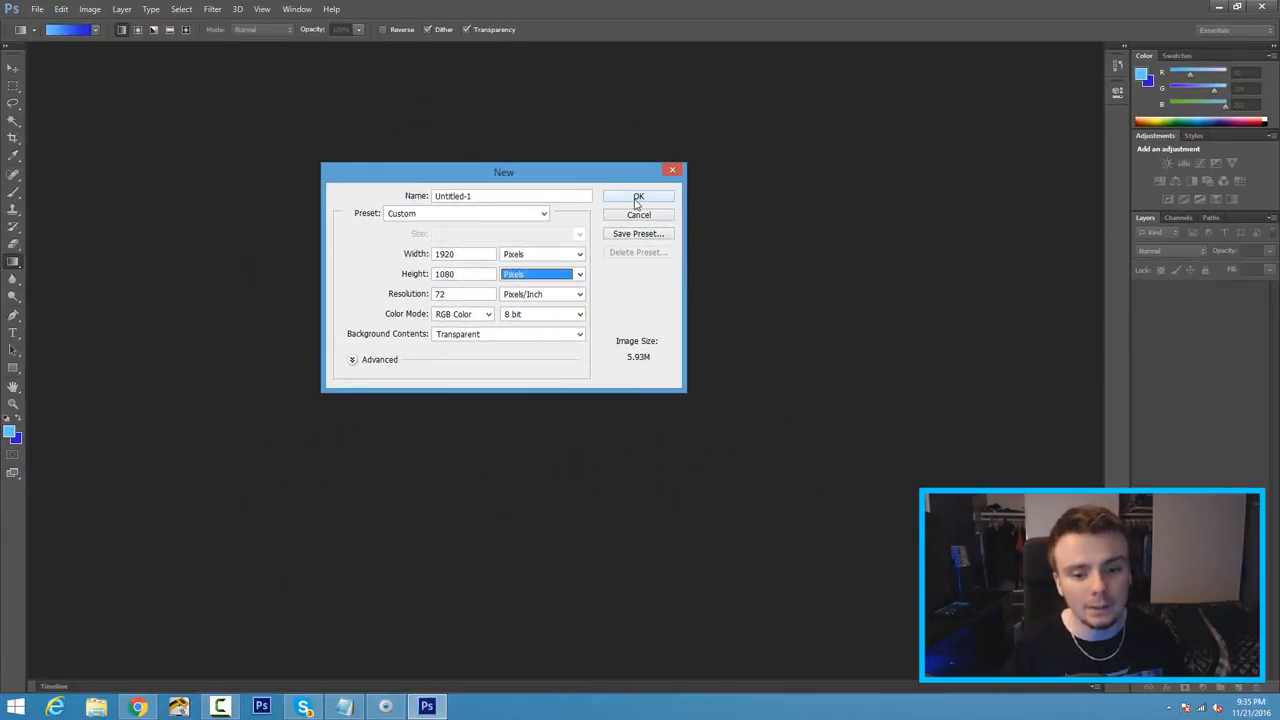
# Create the 1920 × 1080 pixel transparent document and set the foreground colour to magenta, RGB 238, 0, 230.
pyautogui.click(875, 170)
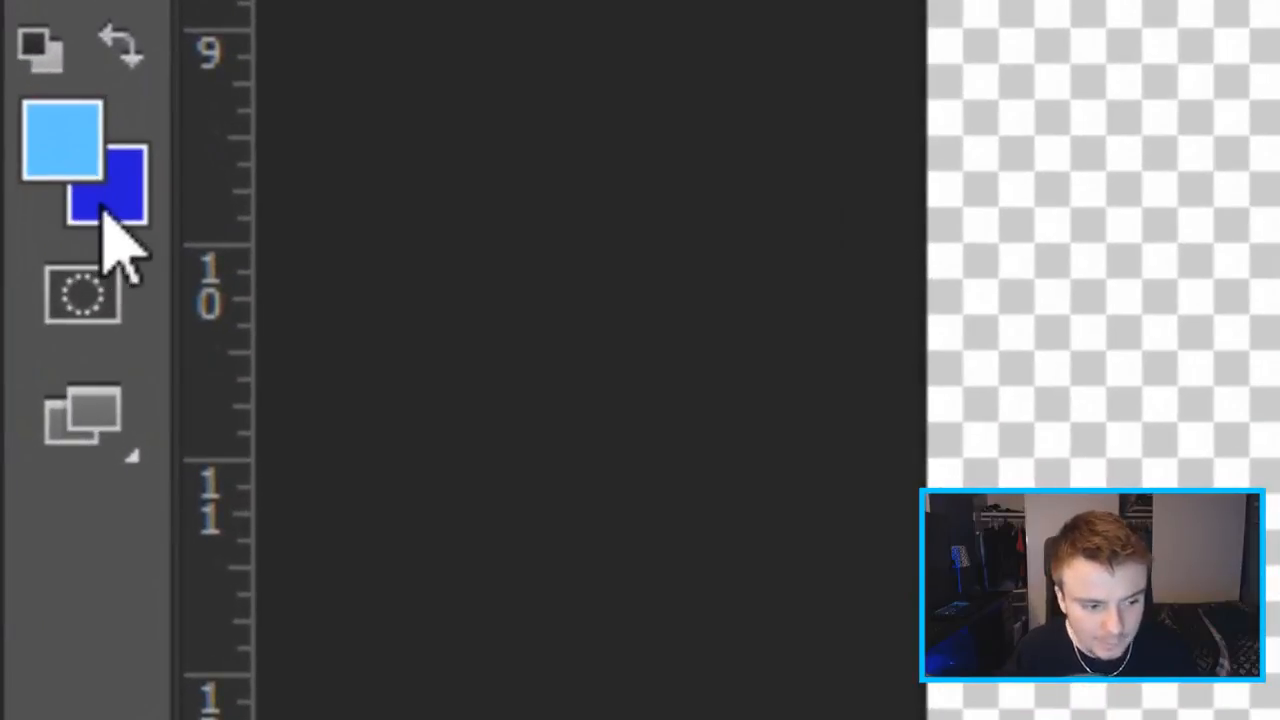
pyautogui.click(52, 143)
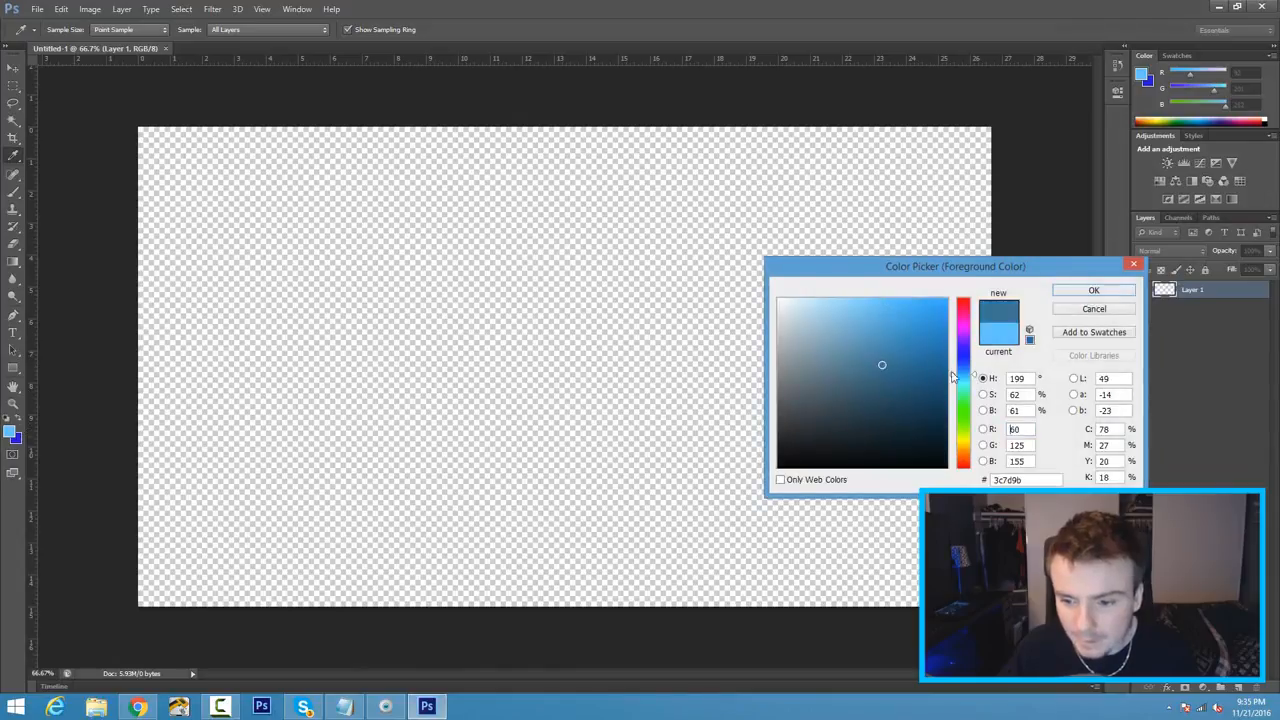
pyautogui.moveTo(955, 375)
pyautogui.mouseDown()
pyautogui.moveTo(966, 330)
pyautogui.moveTo(932, 320)
pyautogui.moveTo(947, 310)
pyautogui.mouseUp()
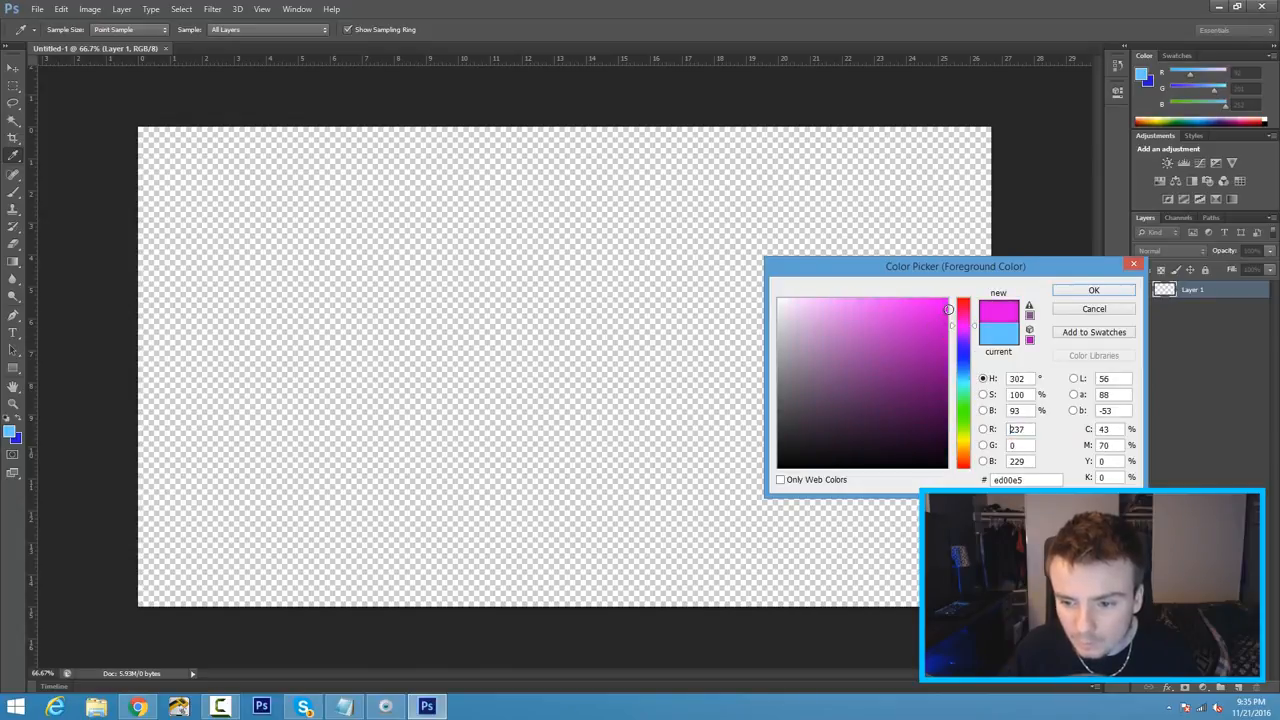
pyautogui.click(1083, 292)
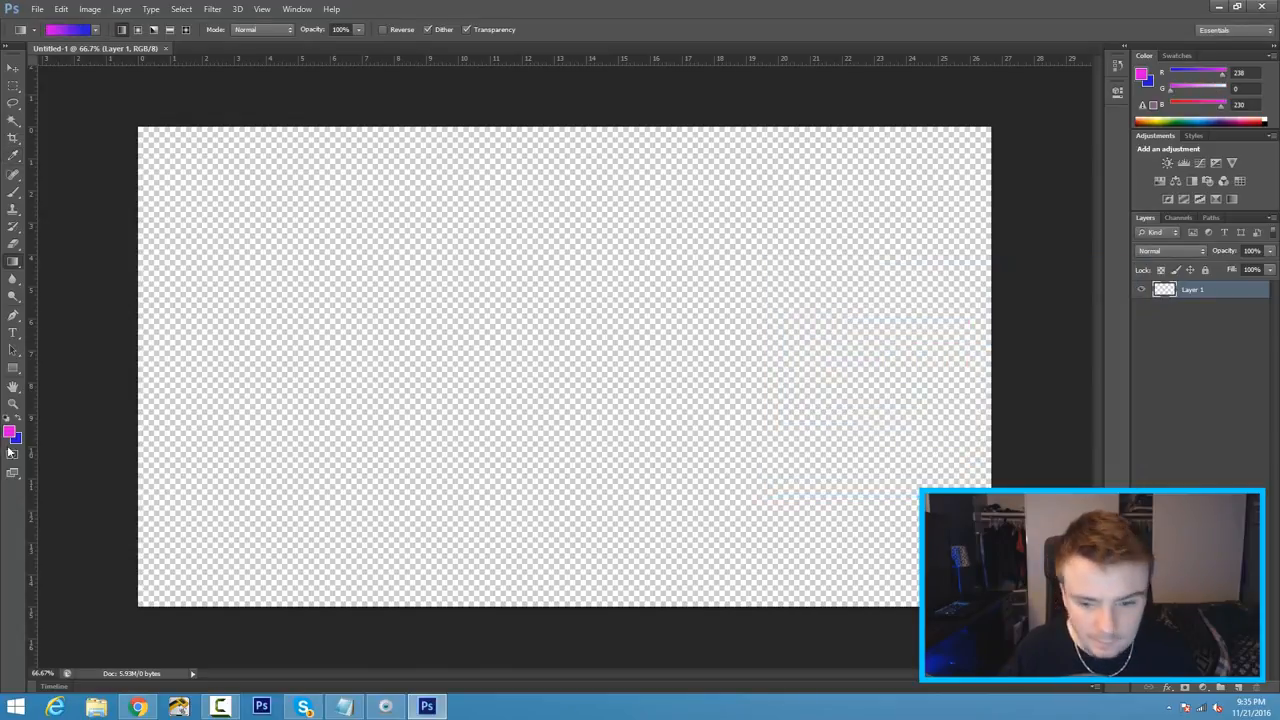
# Set the background colour to bright blue, RGB 0, 204, 255 (00ccff).
pyautogui.click(16, 440)
pyautogui.click(965, 381)
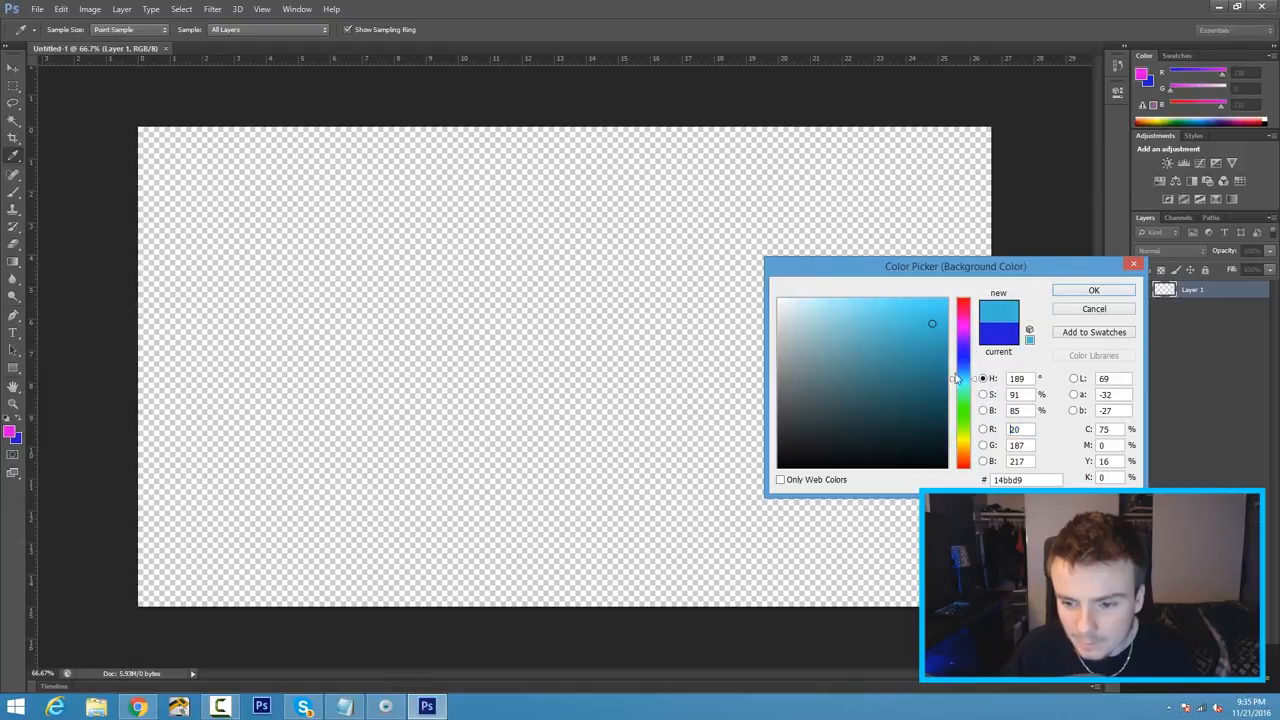
pyautogui.moveTo(956, 378); pyautogui.dragTo(964, 389)
pyautogui.write('0')
pyautogui.press('Tab')
pyautogui.write('204')
pyautogui.press('Tab')
pyautogui.write('255')
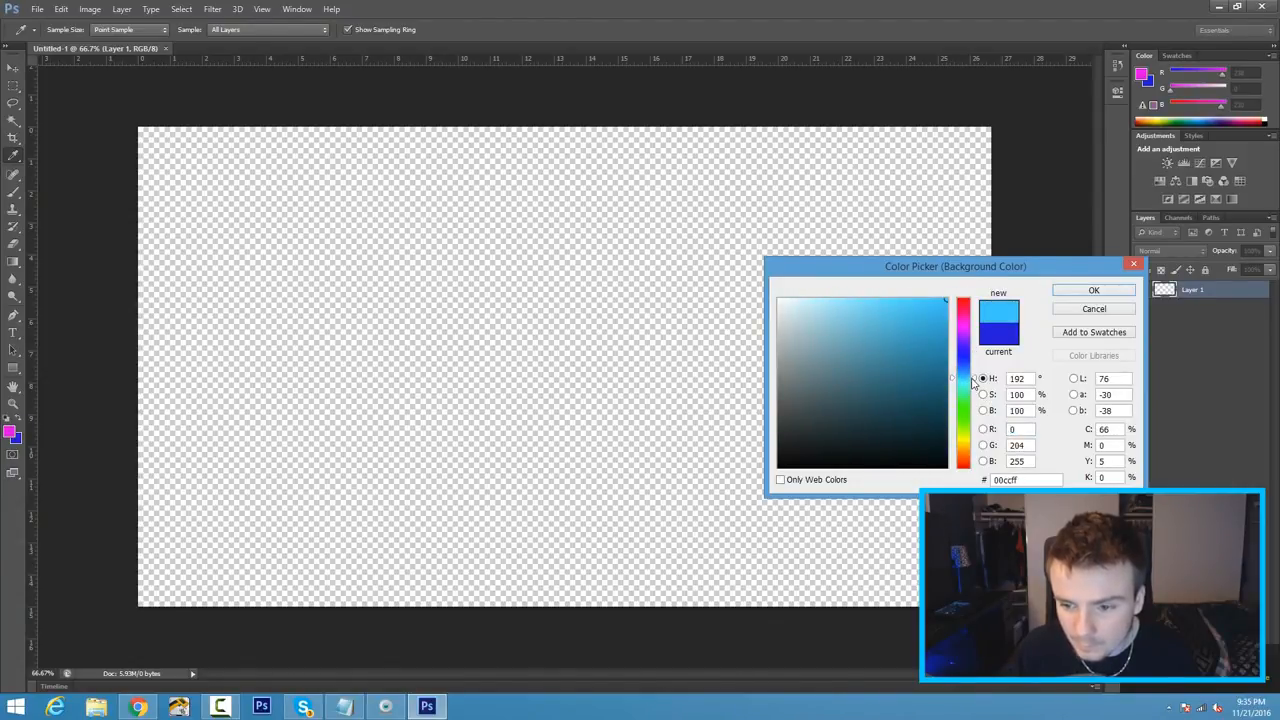
pyautogui.click(1093, 291)
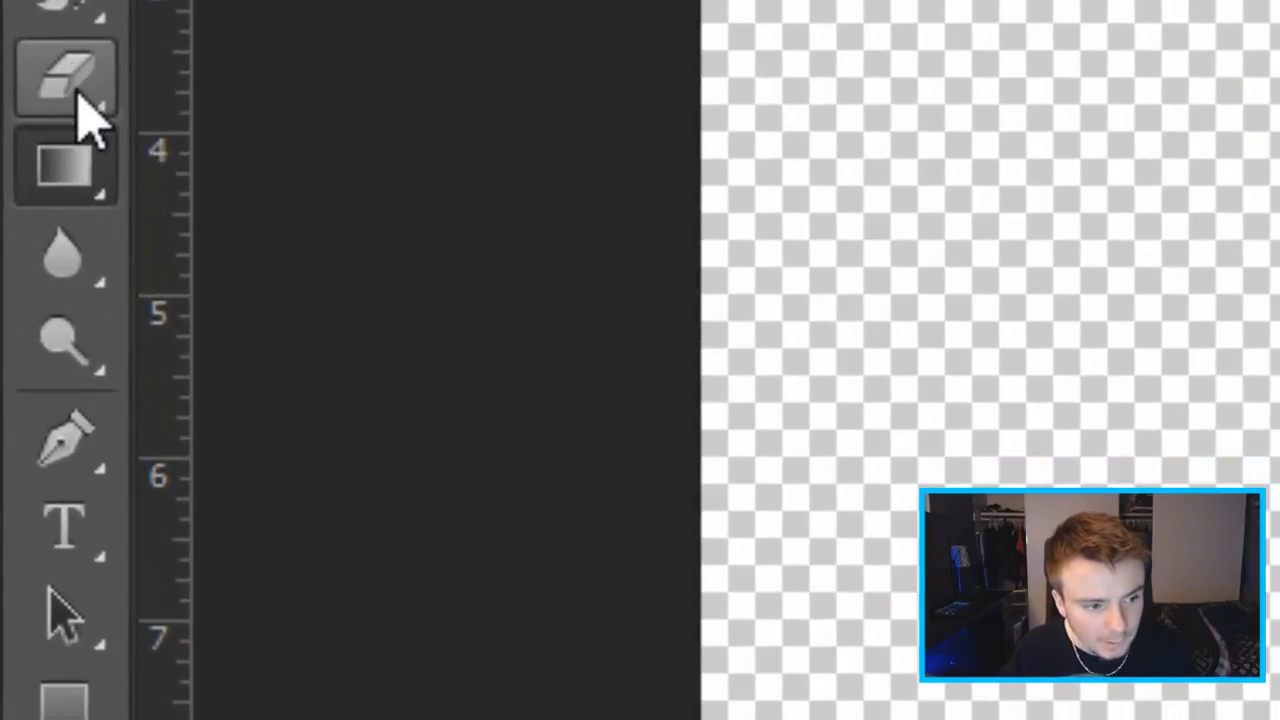
# Try several linear gradient directions on Layer 1, finishing with magenta at the canvas's upper left running slightly downward to blue at the right.
pyautogui.click(66, 172)
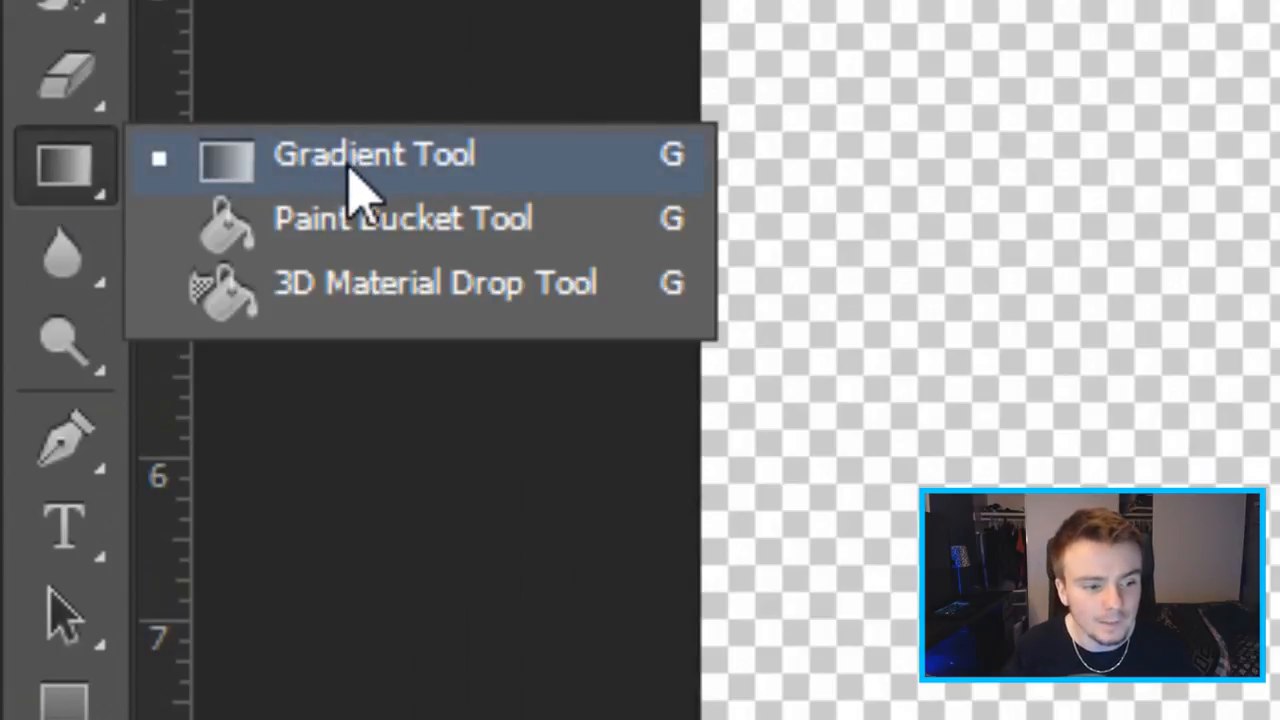
pyautogui.click(341, 170)
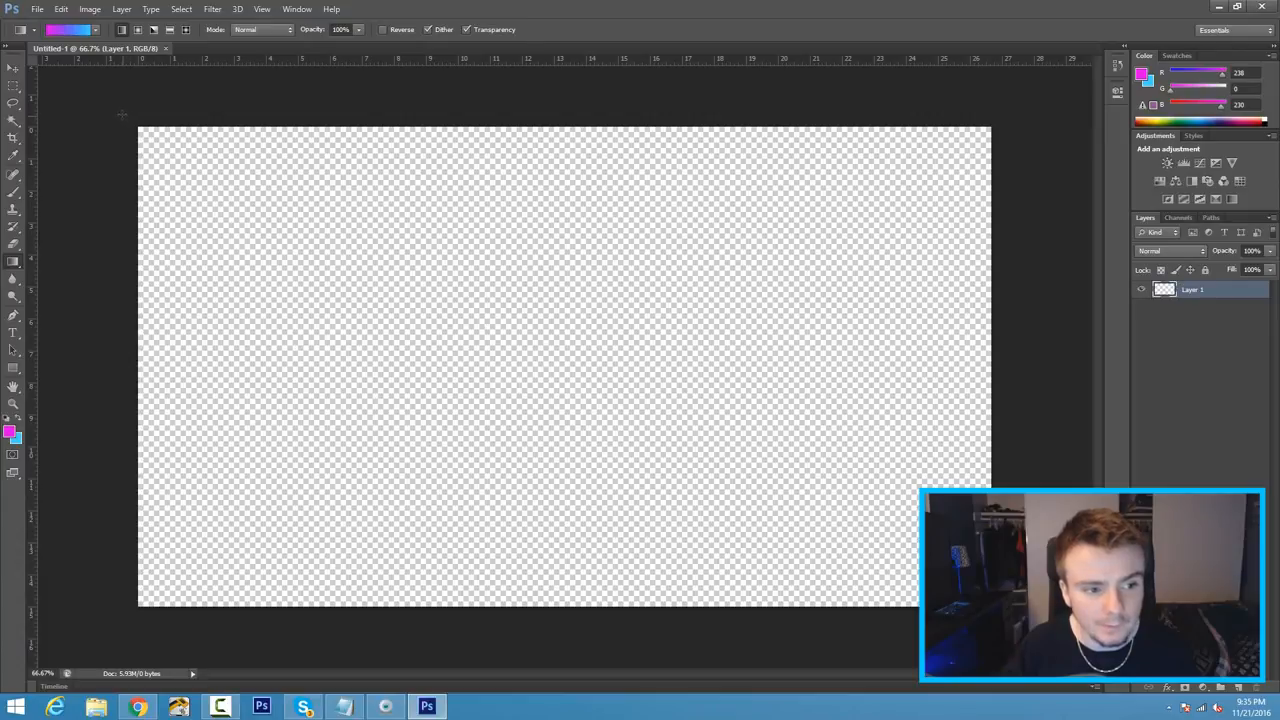
pyautogui.moveTo(127, 113); pyautogui.dragTo(915, 510)
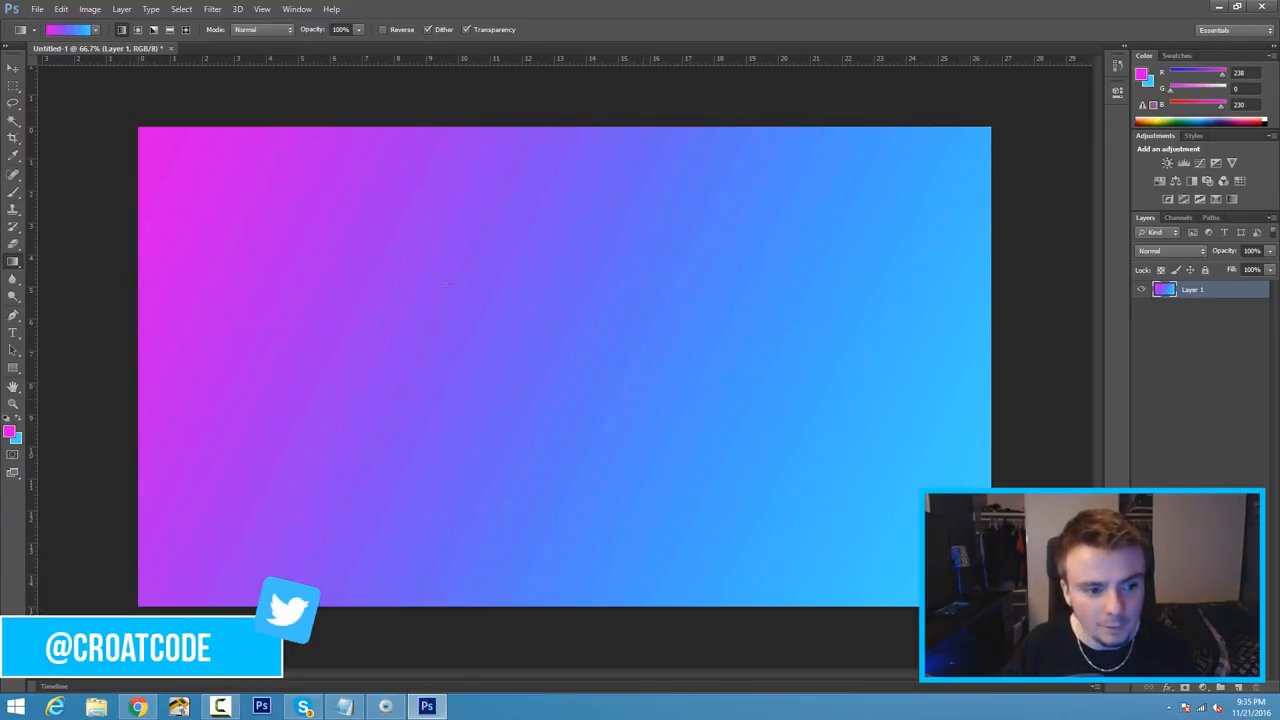
pyautogui.moveTo(1018, 120); pyautogui.dragTo(8, 643)
pyautogui.moveTo(253, 653); pyautogui.dragTo(707, 63)
pyautogui.moveTo(1020, 95); pyautogui.dragTo(10, 680)
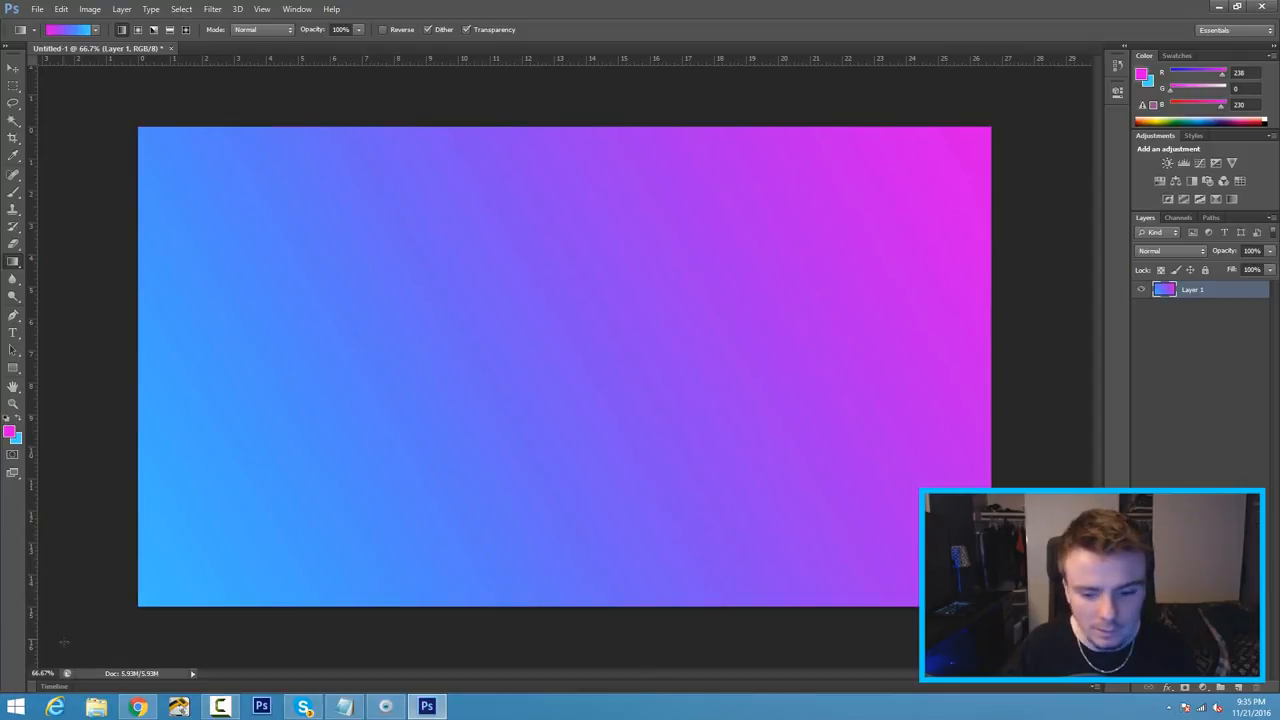
pyautogui.moveTo(78, 649); pyautogui.dragTo(1092, 304)
pyautogui.moveTo(67, 123); pyautogui.dragTo(1060, 436)
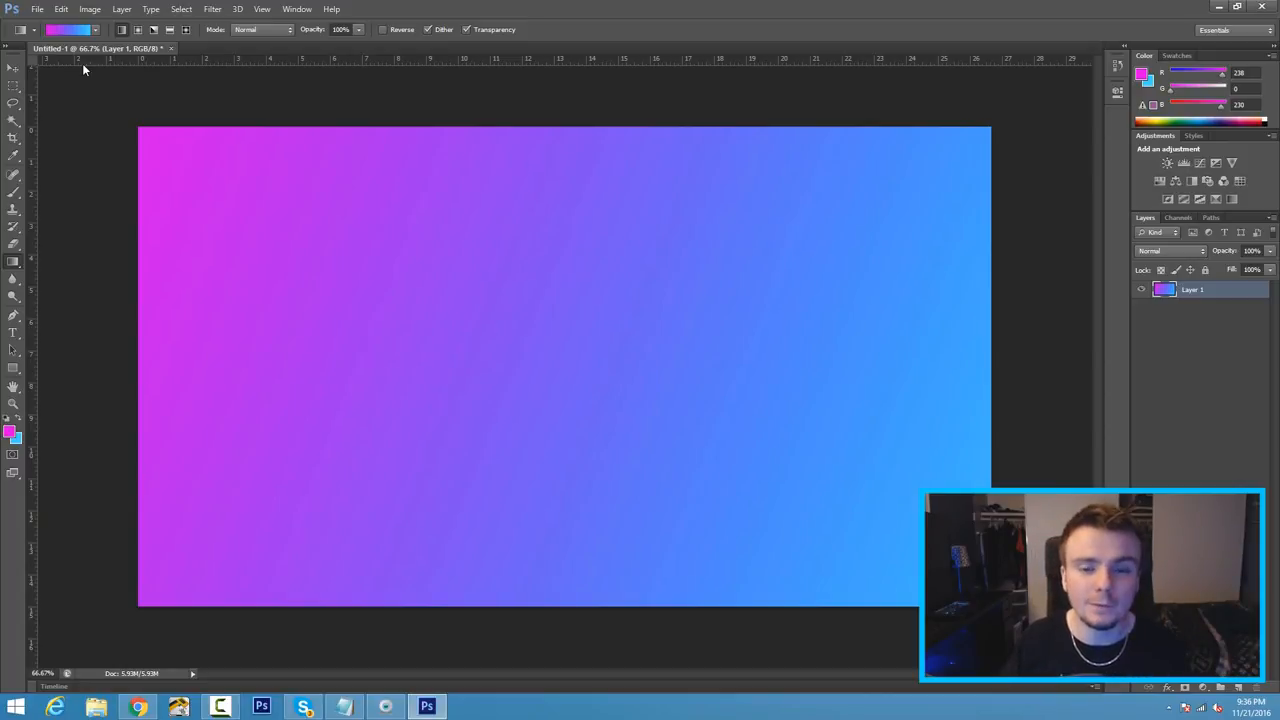
# Place the "round corners" PNG from the Desktop over the gradient, fit it to the canvas edges, and commit it.
pyautogui.click(36, 10)
pyautogui.click(62, 224)
pyautogui.click(617, 295)
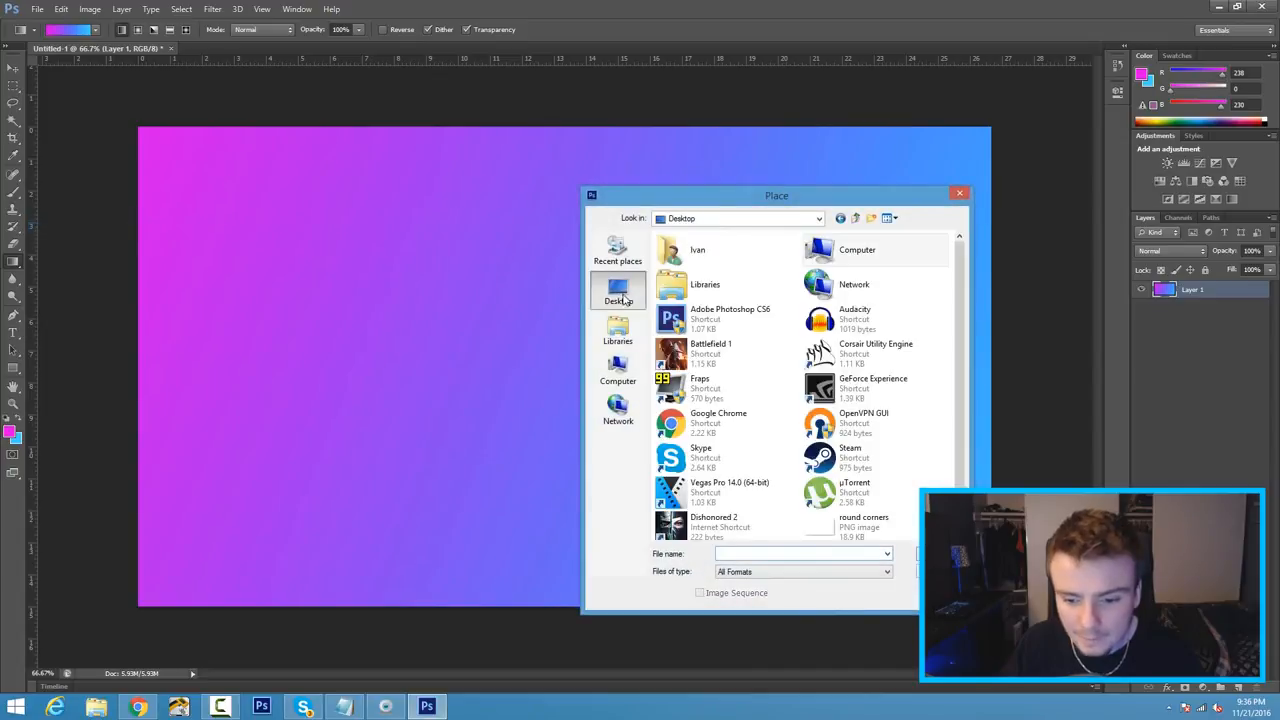
pyautogui.doubleClick(862, 530)
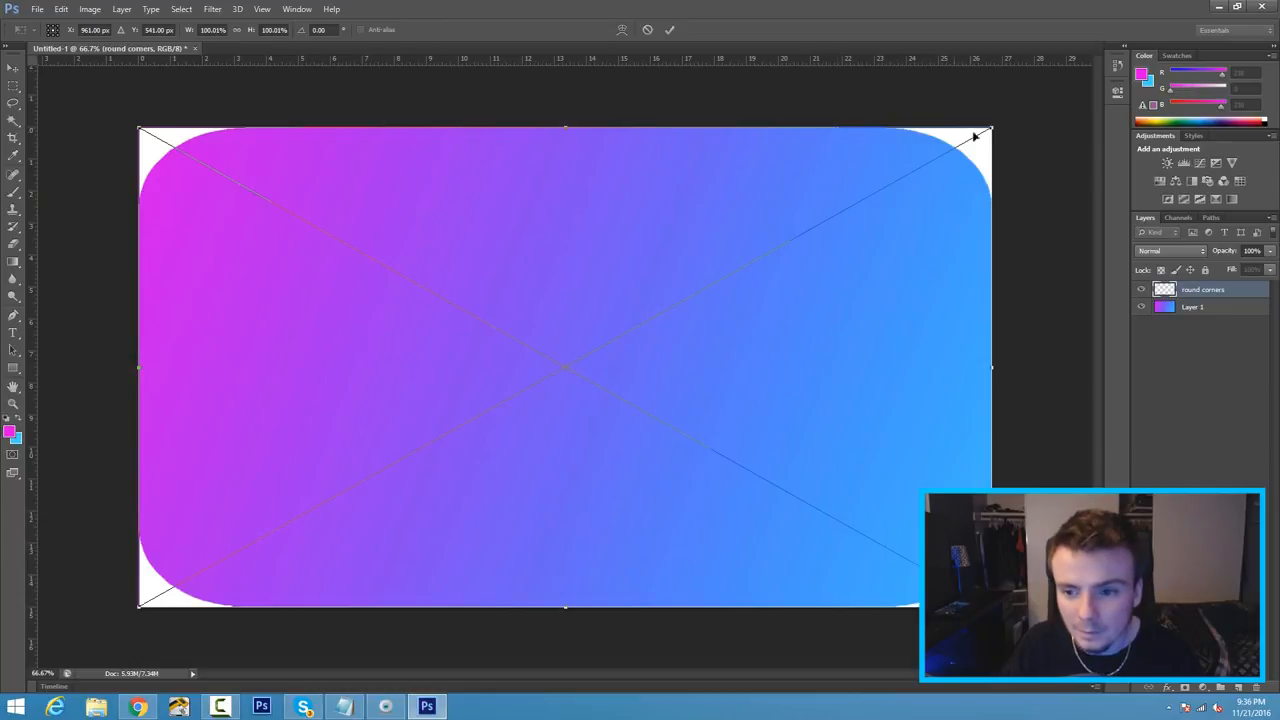
pyautogui.moveTo(993, 126); pyautogui.dragTo(993, 126)
pyautogui.press('Return')
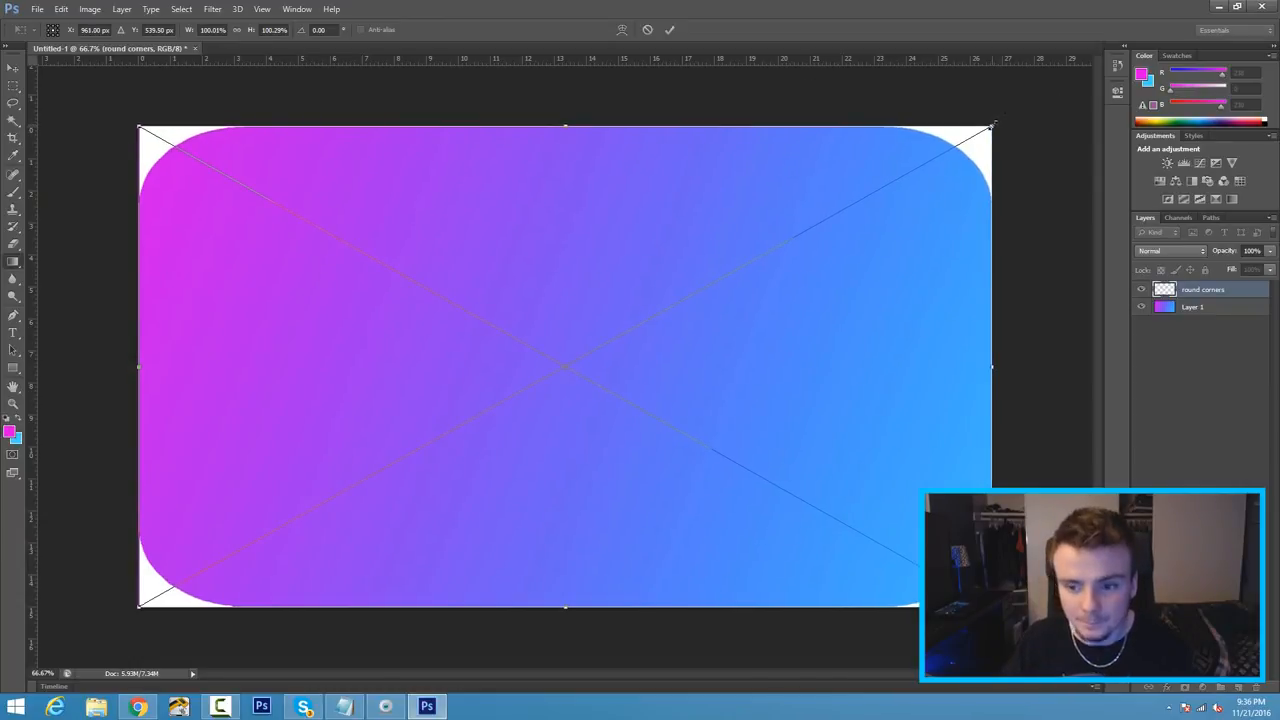
pyautogui.scroll(-4, 340, 159)
pyautogui.scroll(3, 340, 159)
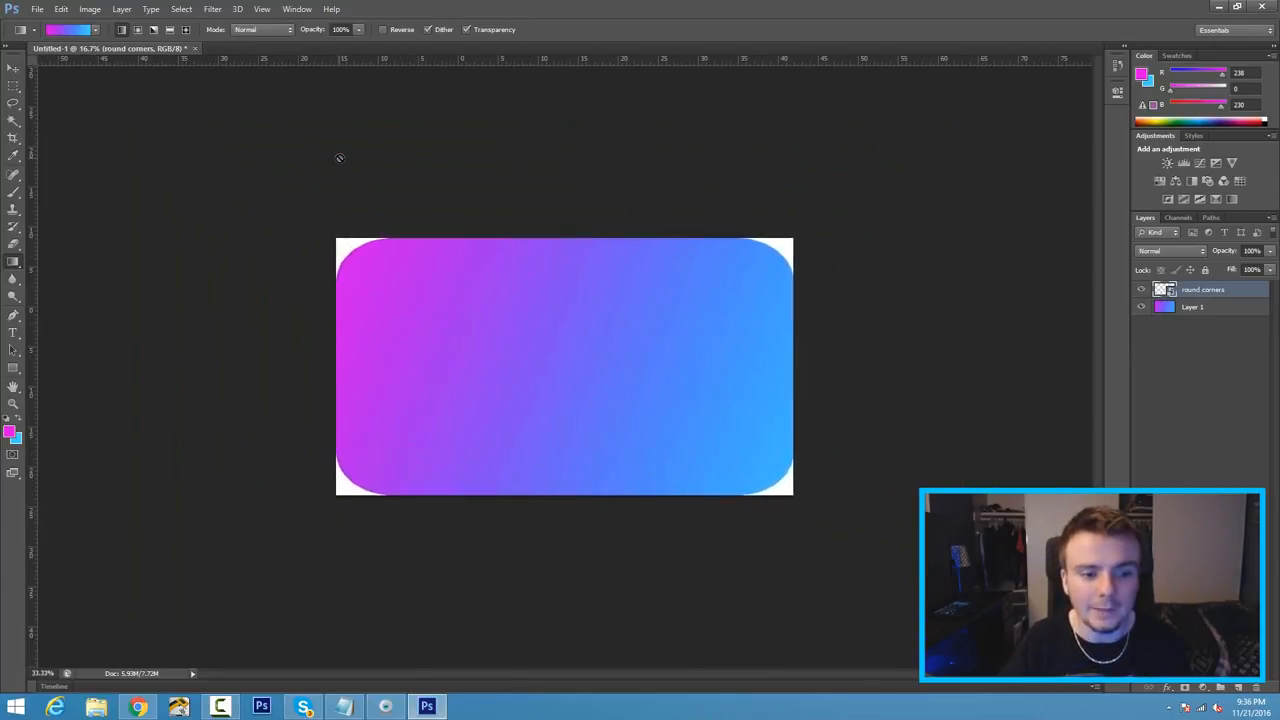
pyautogui.scroll(2, 340, 158)
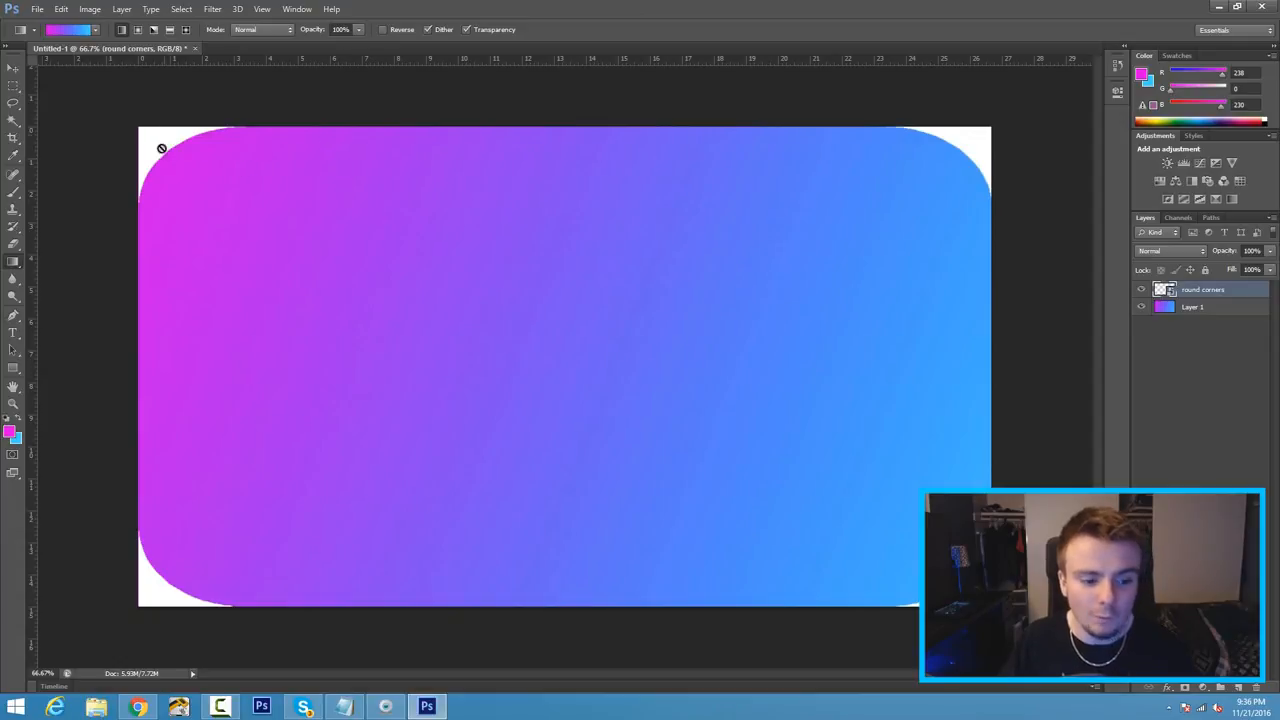
# Add the white text "MAKE" near the top centre of the canvas with the Type tool.
pyautogui.click(13, 68)
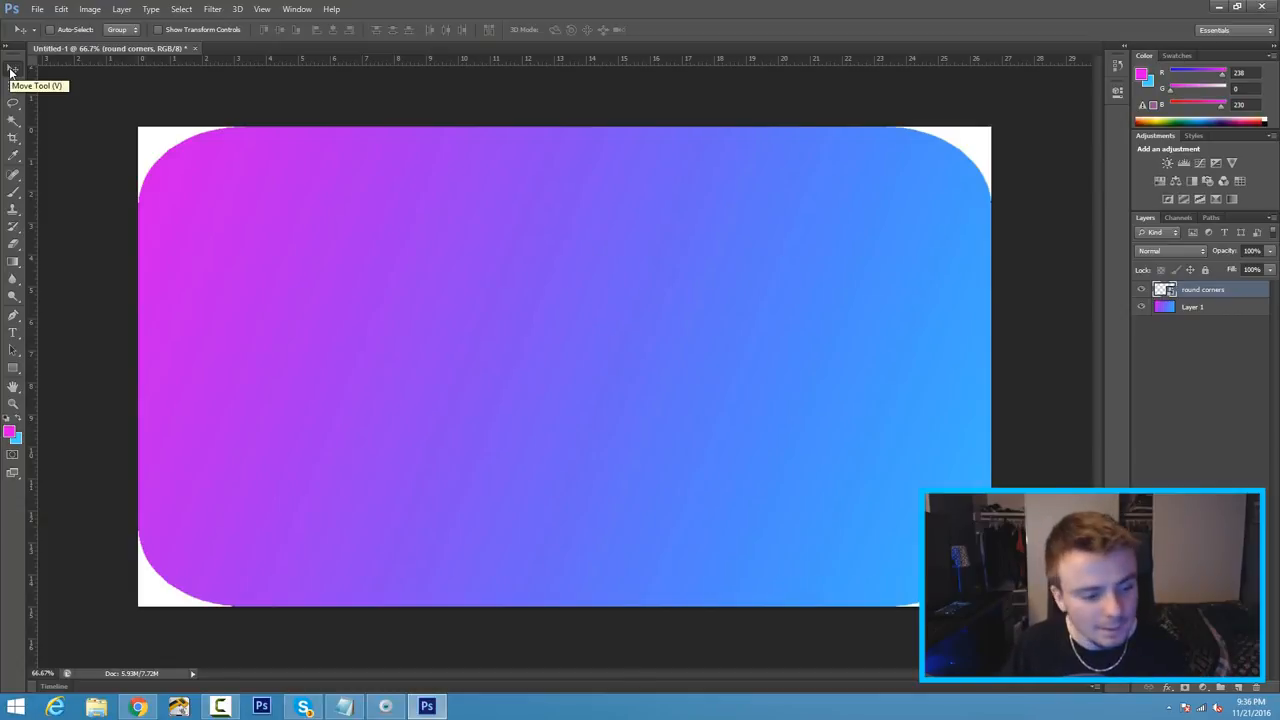
pyautogui.click(12, 334)
pyautogui.click(58, 333)
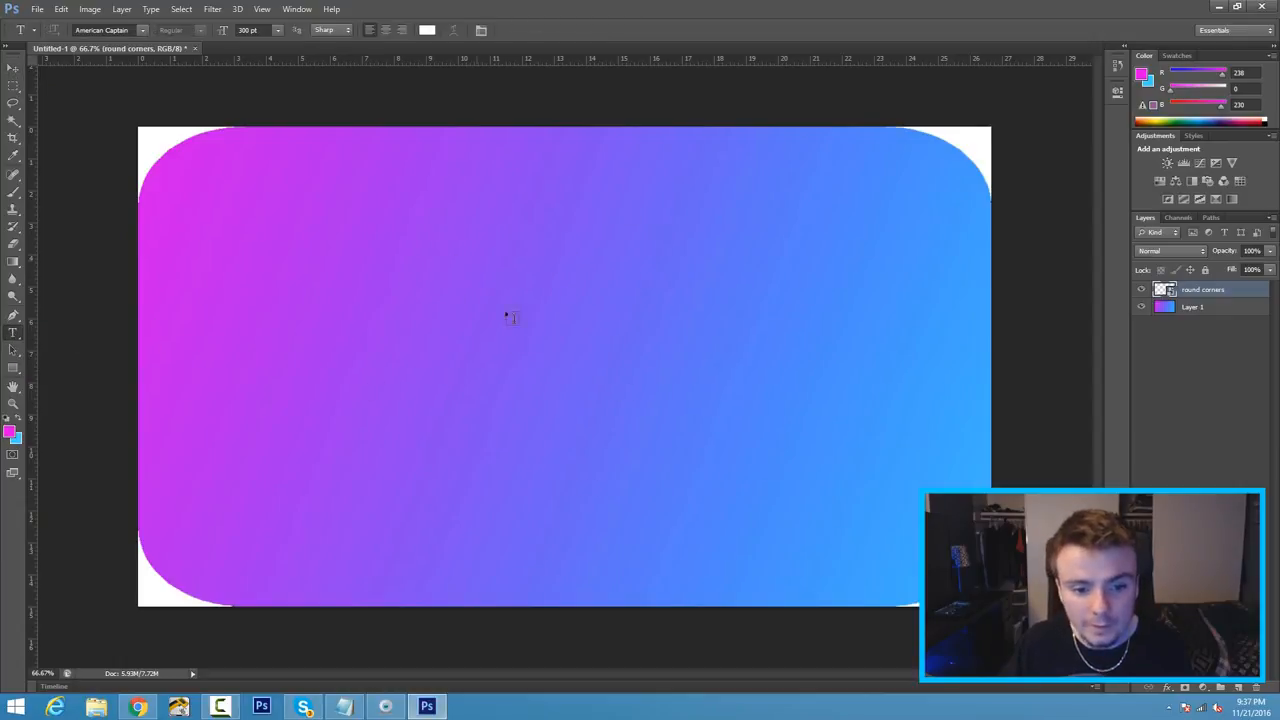
pyautogui.click(504, 253)
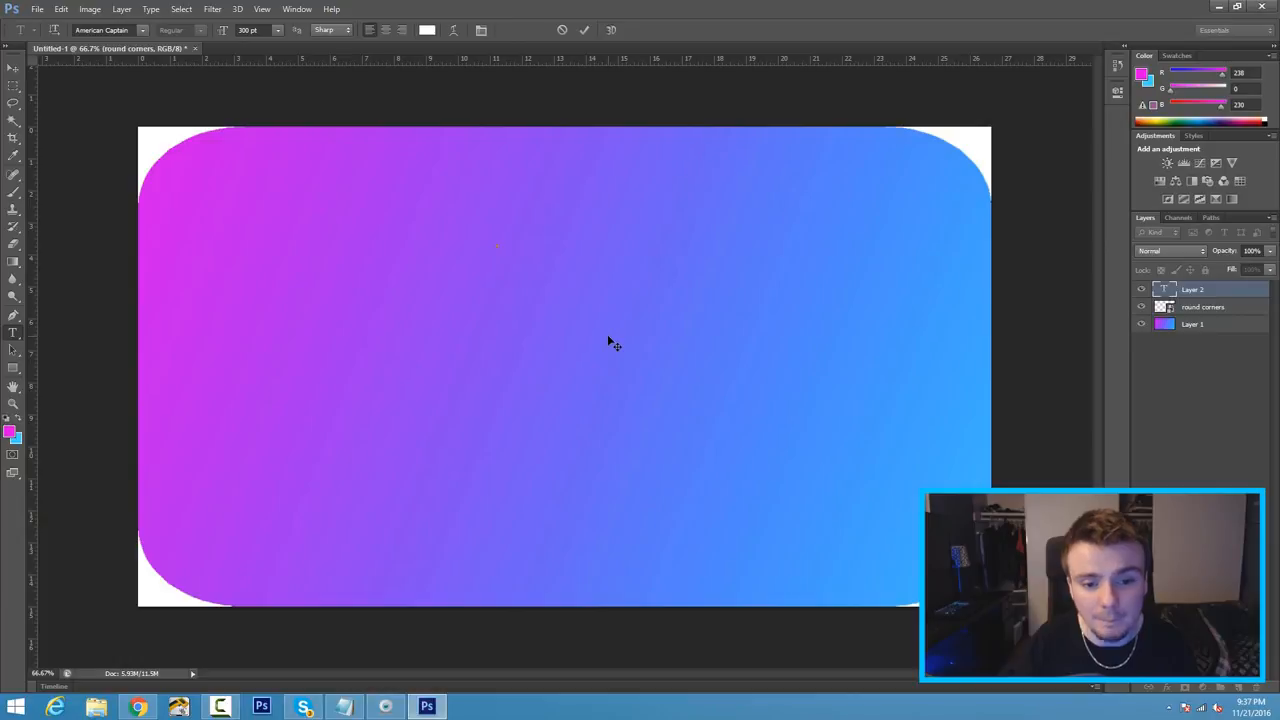
pyautogui.write('MAKE')
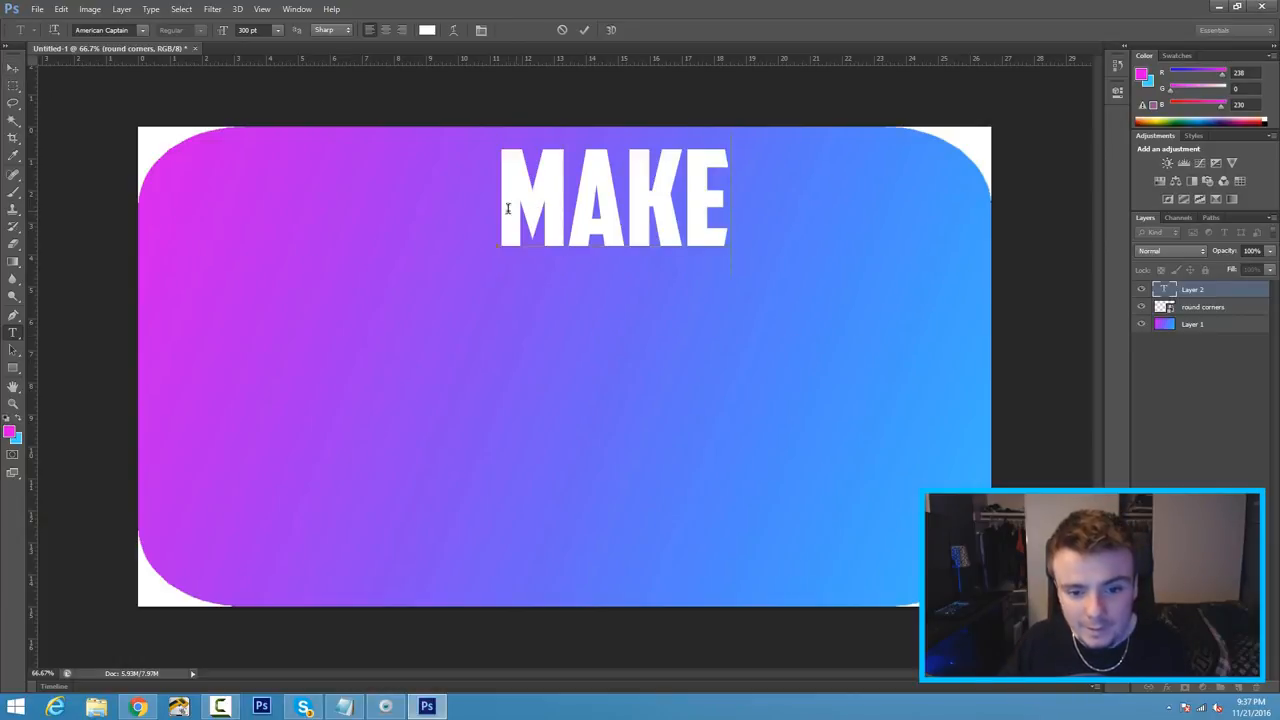
pyautogui.moveTo(498, 208)
pyautogui.mouseDown()
pyautogui.moveTo(737, 206)
pyautogui.moveTo(497, 208)
pyautogui.mouseUp()
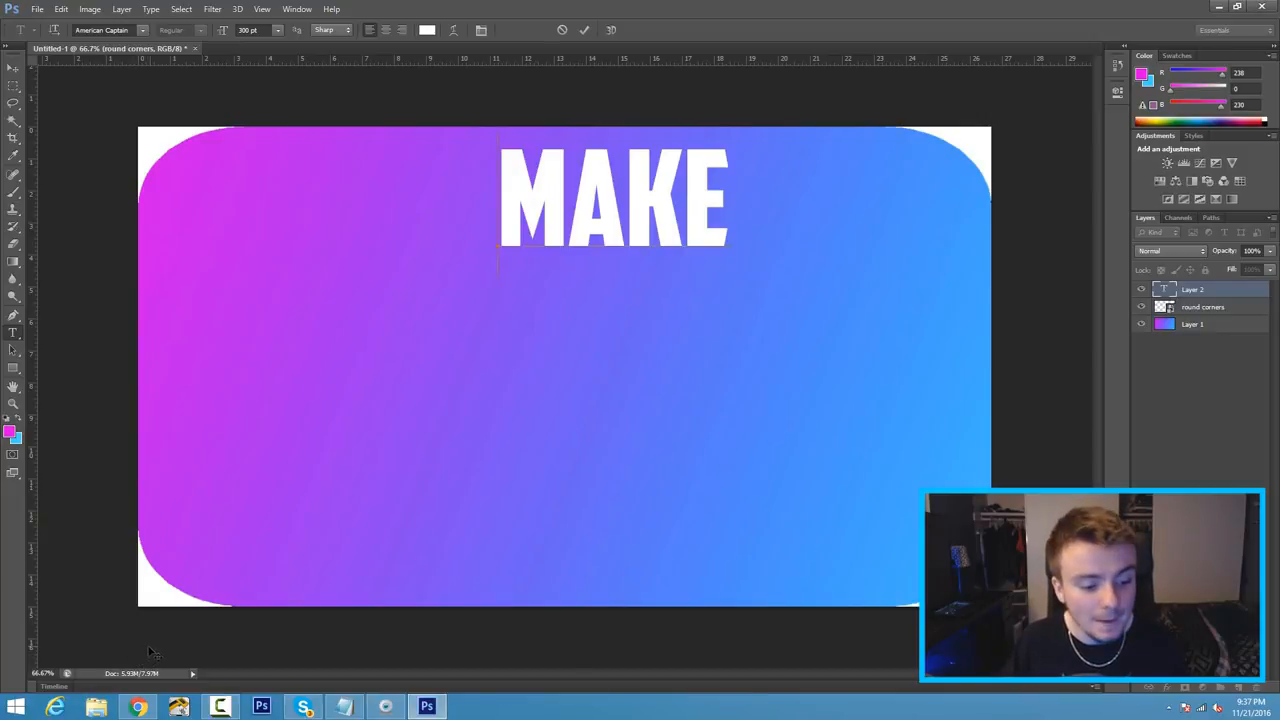
# Switch to Chrome and open dafont.com in a new tab.
pyautogui.click(138, 707)
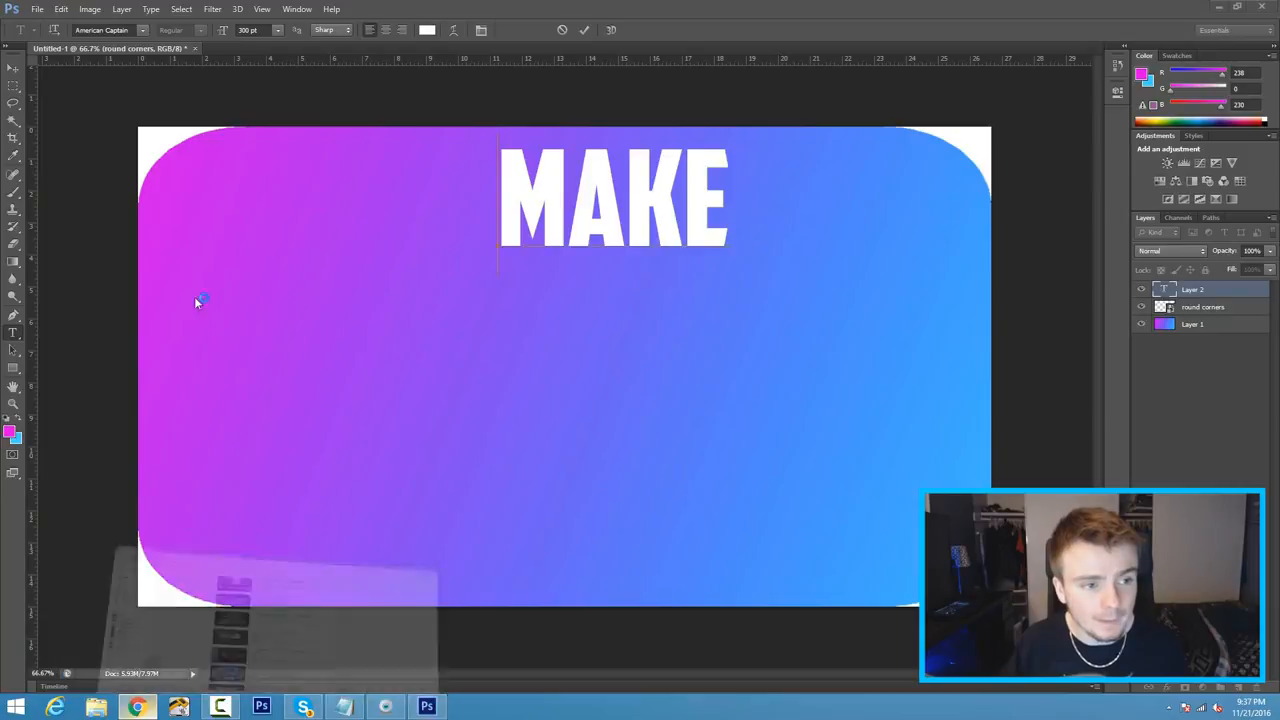
pyautogui.click(152, 10)
pyautogui.write('dafont.c')
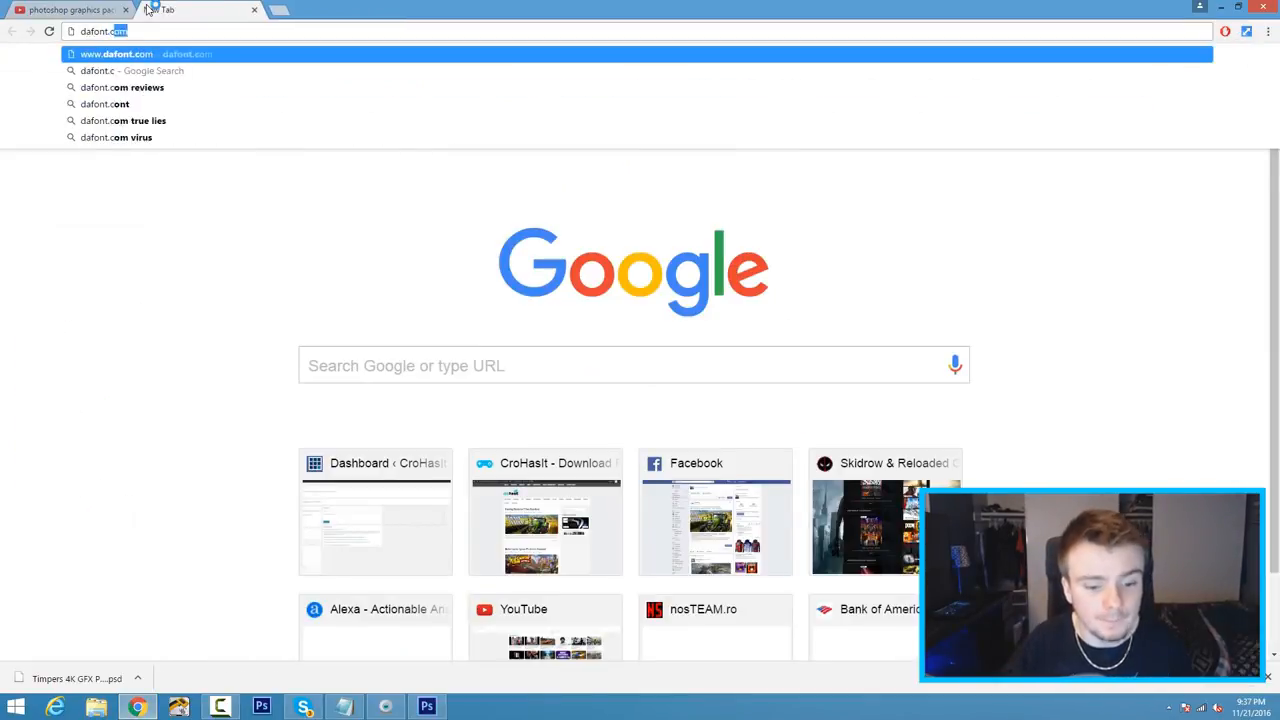
pyautogui.press('Return')
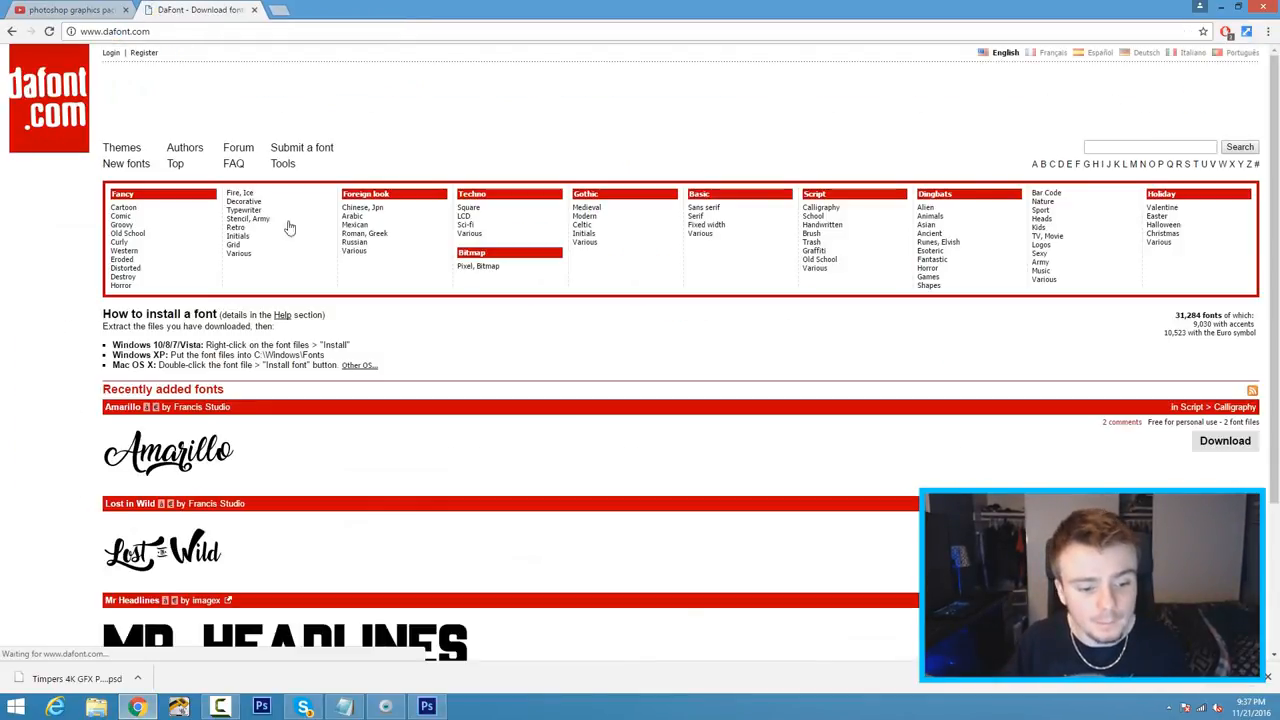
# Browse the recently added fonts and download the Amarillo font from its page.
pyautogui.scroll(-3, 366, 255)
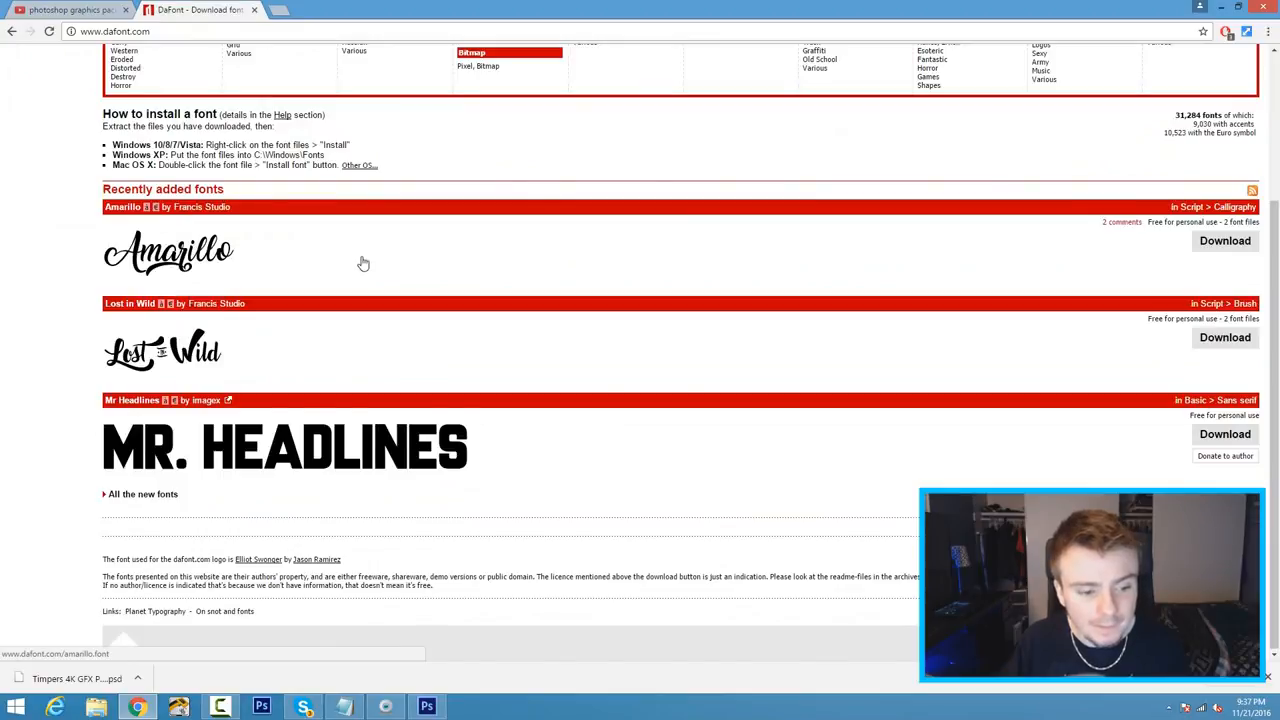
pyautogui.scroll(3, 364, 262)
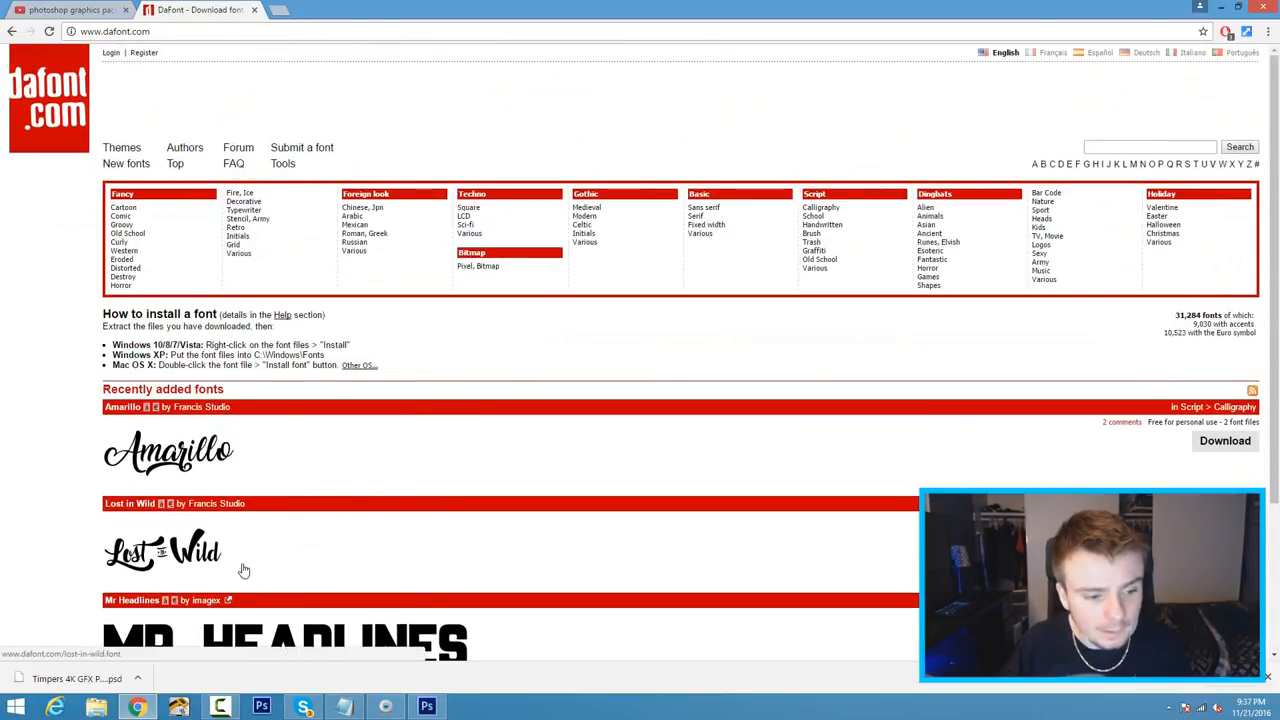
pyautogui.click(172, 460)
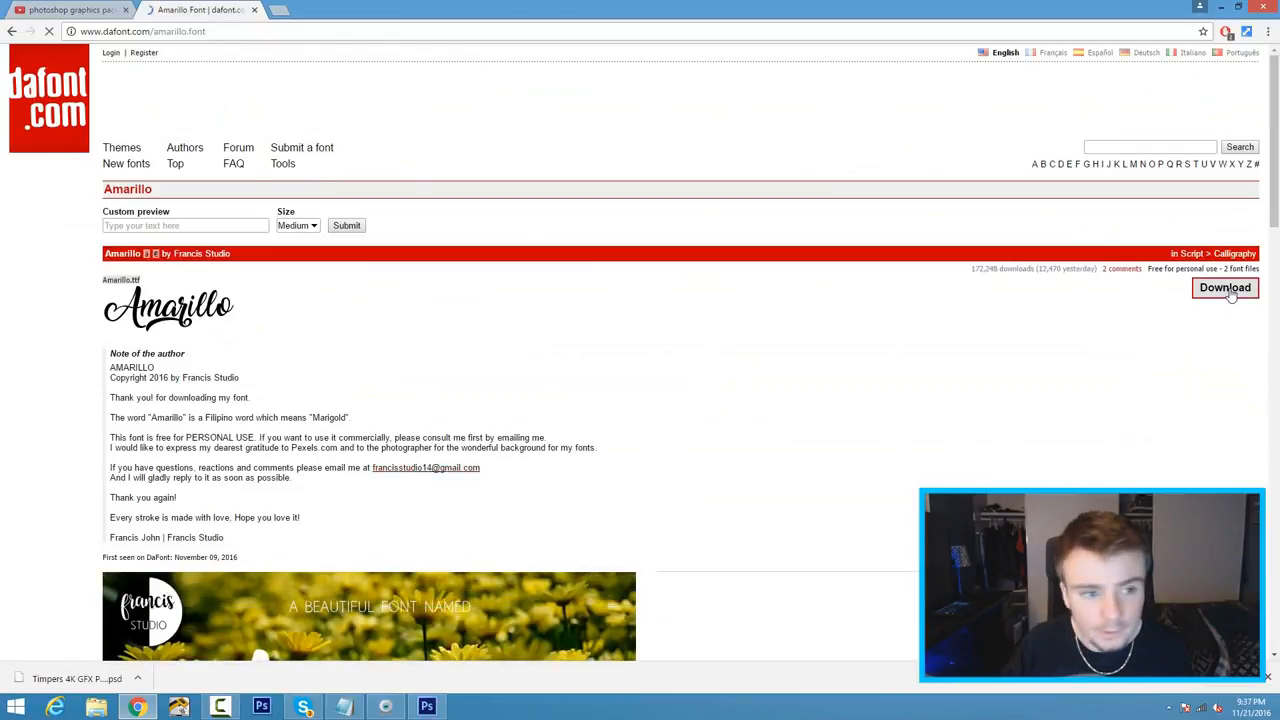
pyautogui.click(1228, 289)
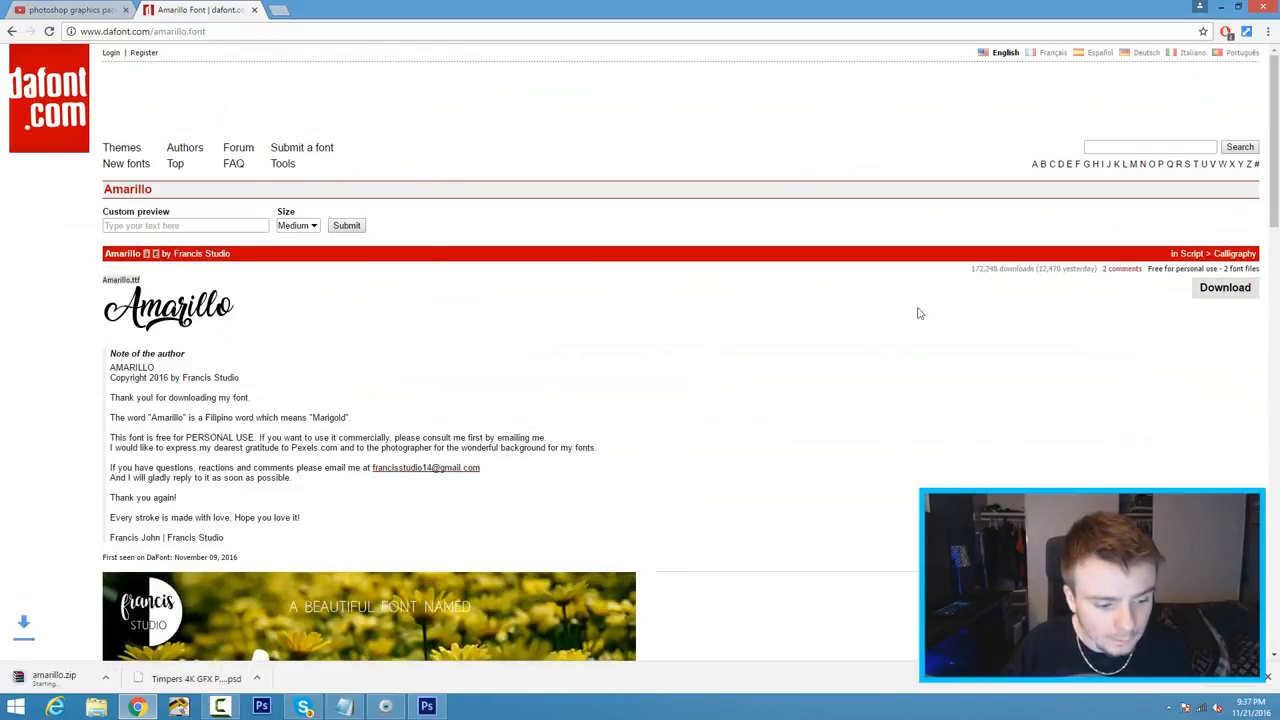
# Open the downloaded amarillo.zip in WinRAR, install Amarillo.otf, and close its font preview.
pyautogui.click(73, 686)
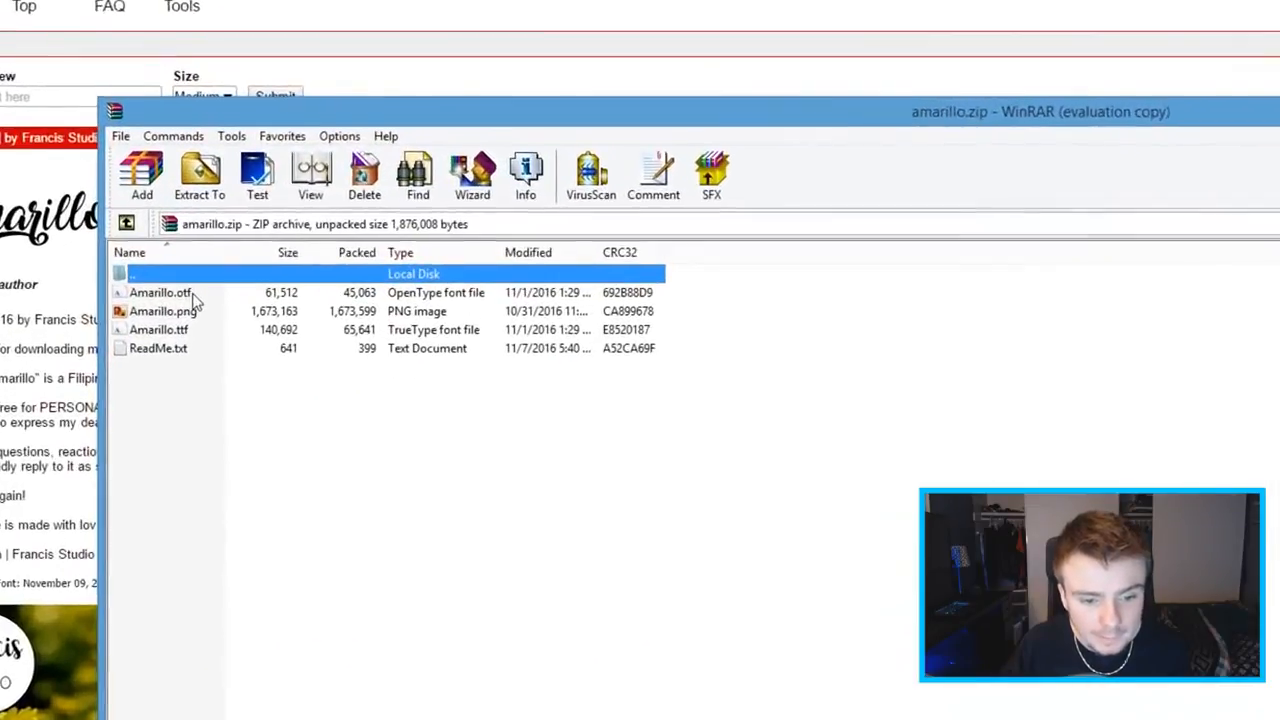
pyautogui.click(290, 360)
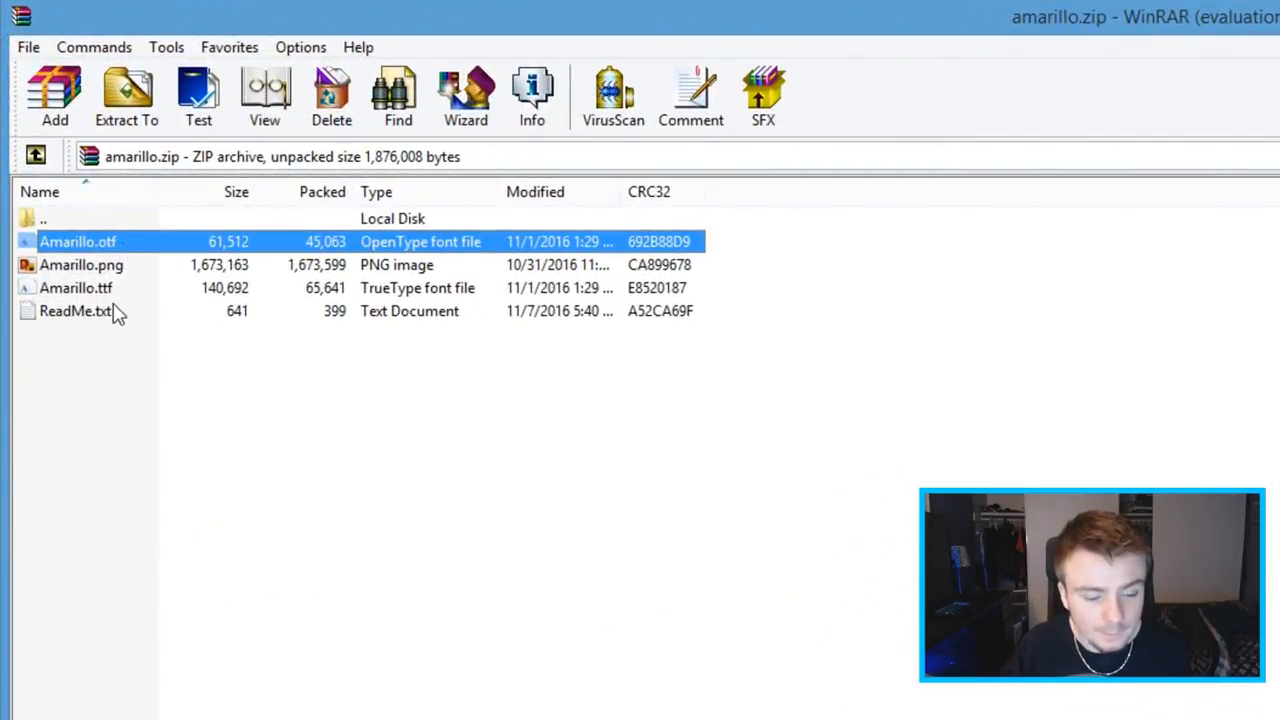
pyautogui.doubleClick(140, 242)
pyautogui.click(113, 52)
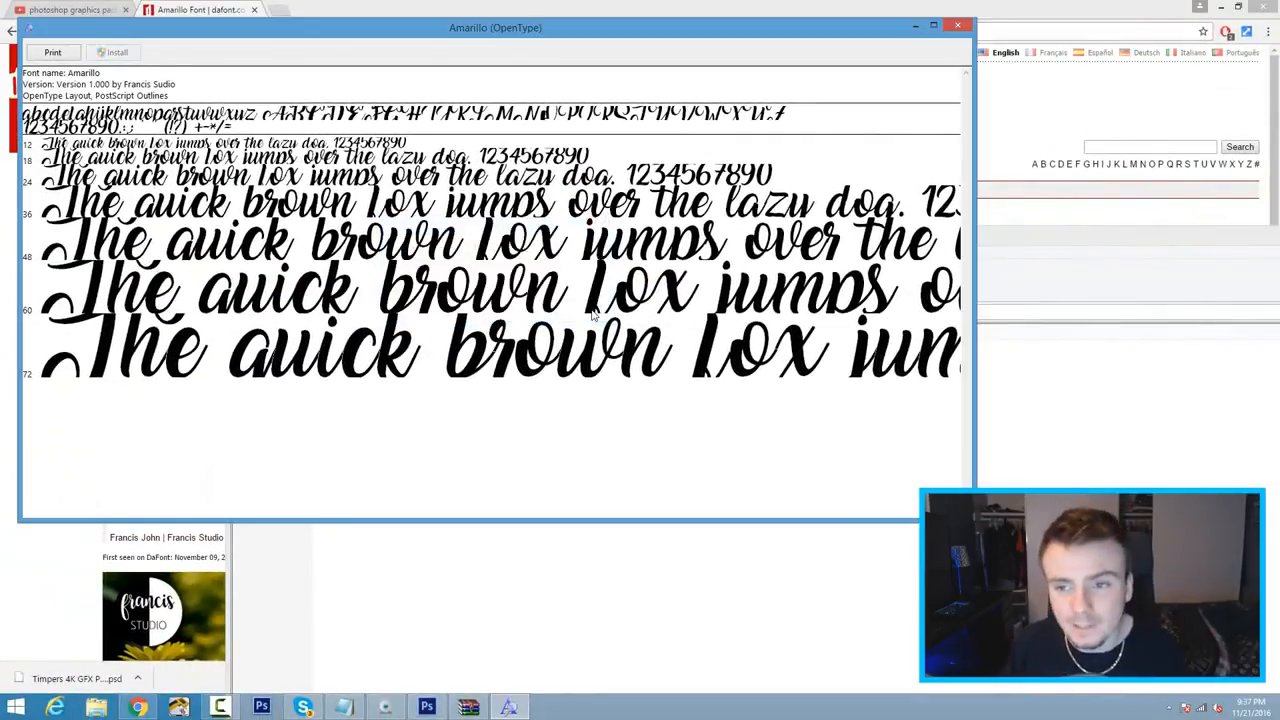
pyautogui.click(960, 26)
# Install Amarillo.ttf from the archive, replacing the already installed Amarillo font.
pyautogui.doubleClick(290, 384)
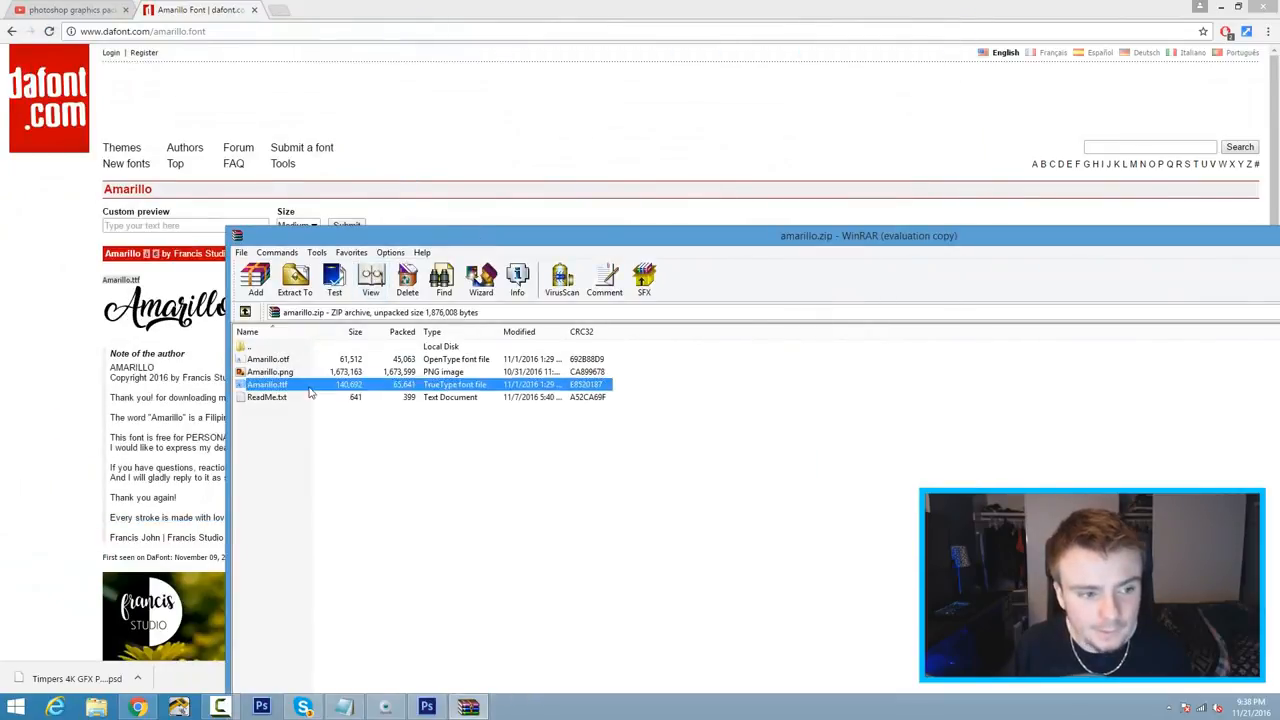
pyautogui.click(118, 53)
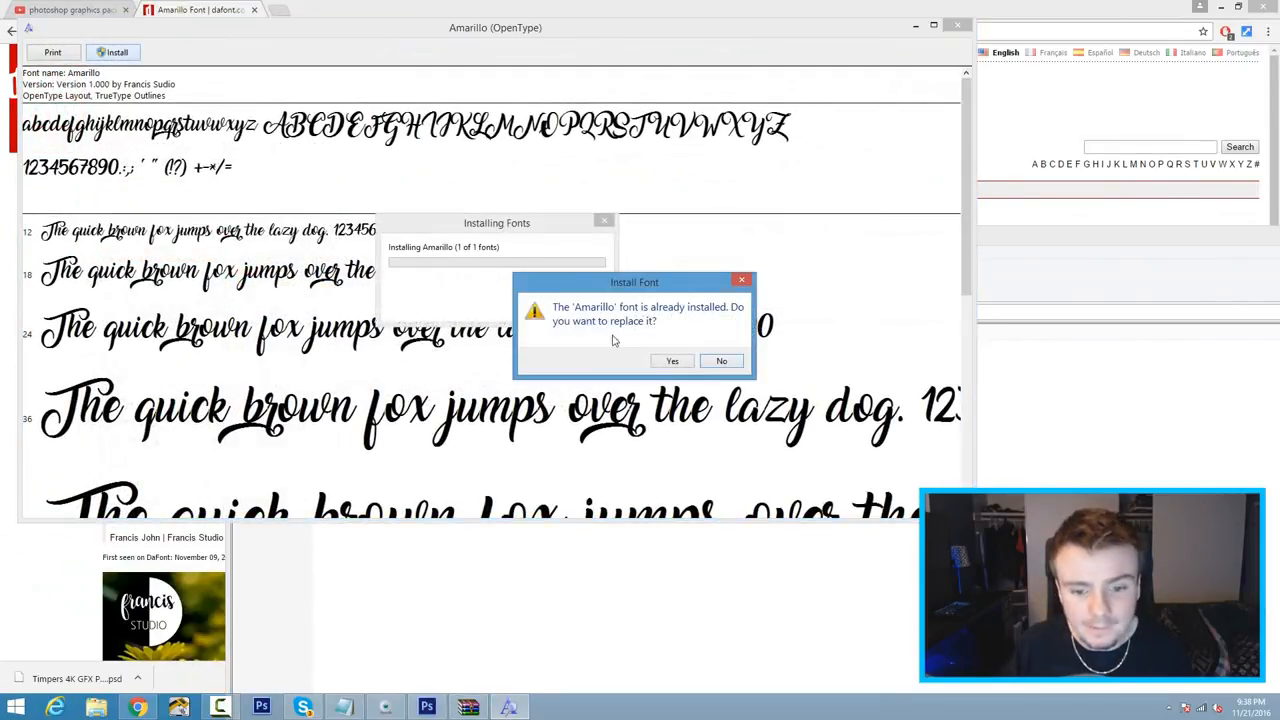
pyautogui.click(668, 360)
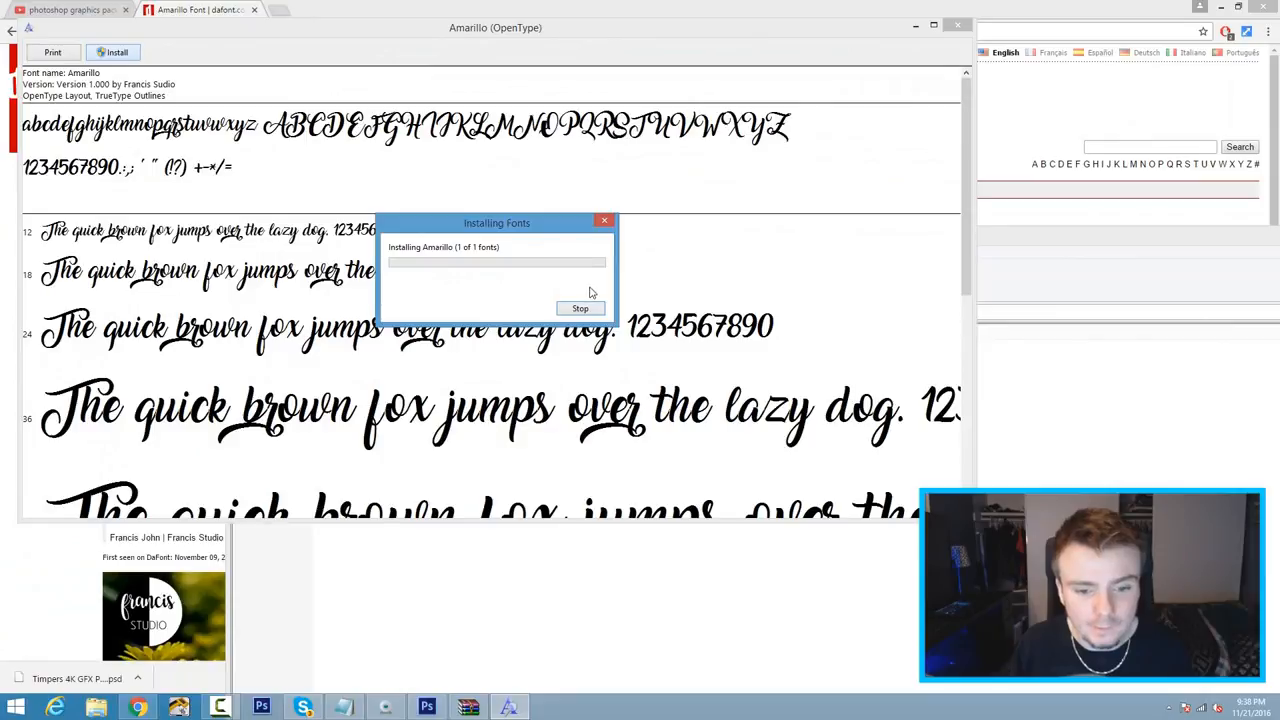
# Close the Amarillo font preview, switch to Photoshop, and set the MAKE text's font to Amarillo.
pyautogui.click(957, 25)
pyautogui.click(427, 707)
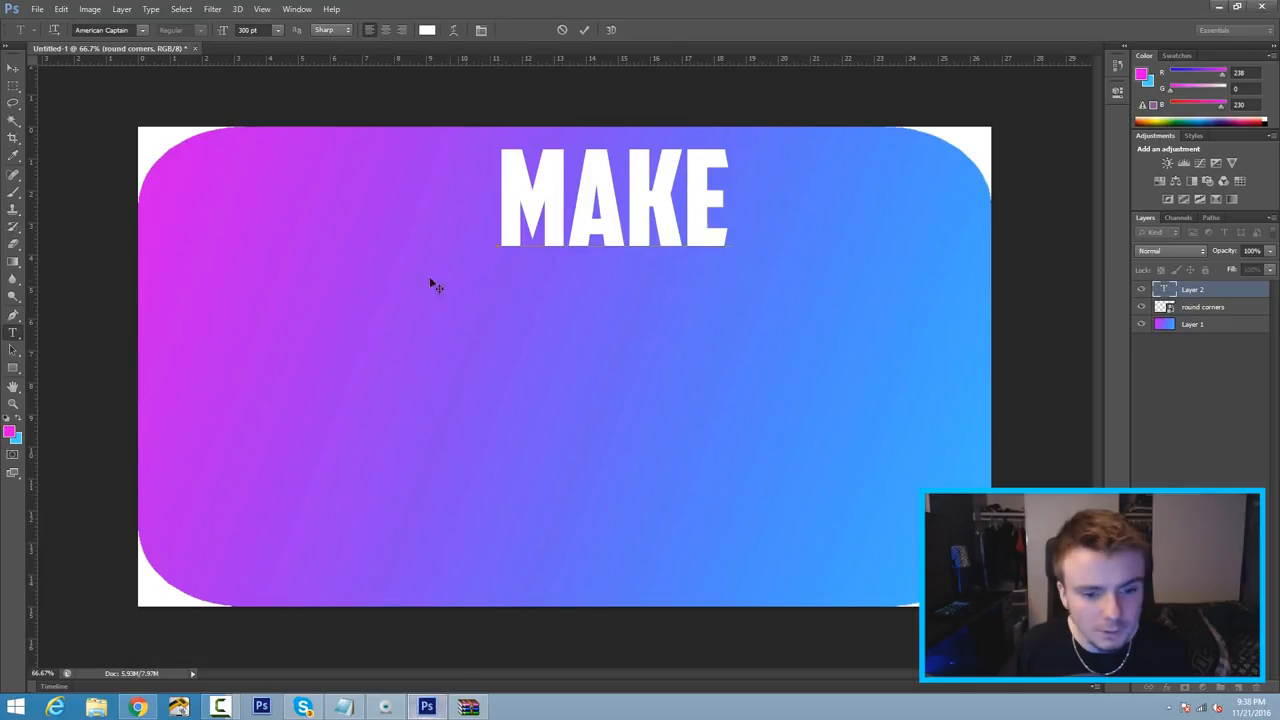
pyautogui.hotkey('ctrl', 'a')
pyautogui.click(142, 30)
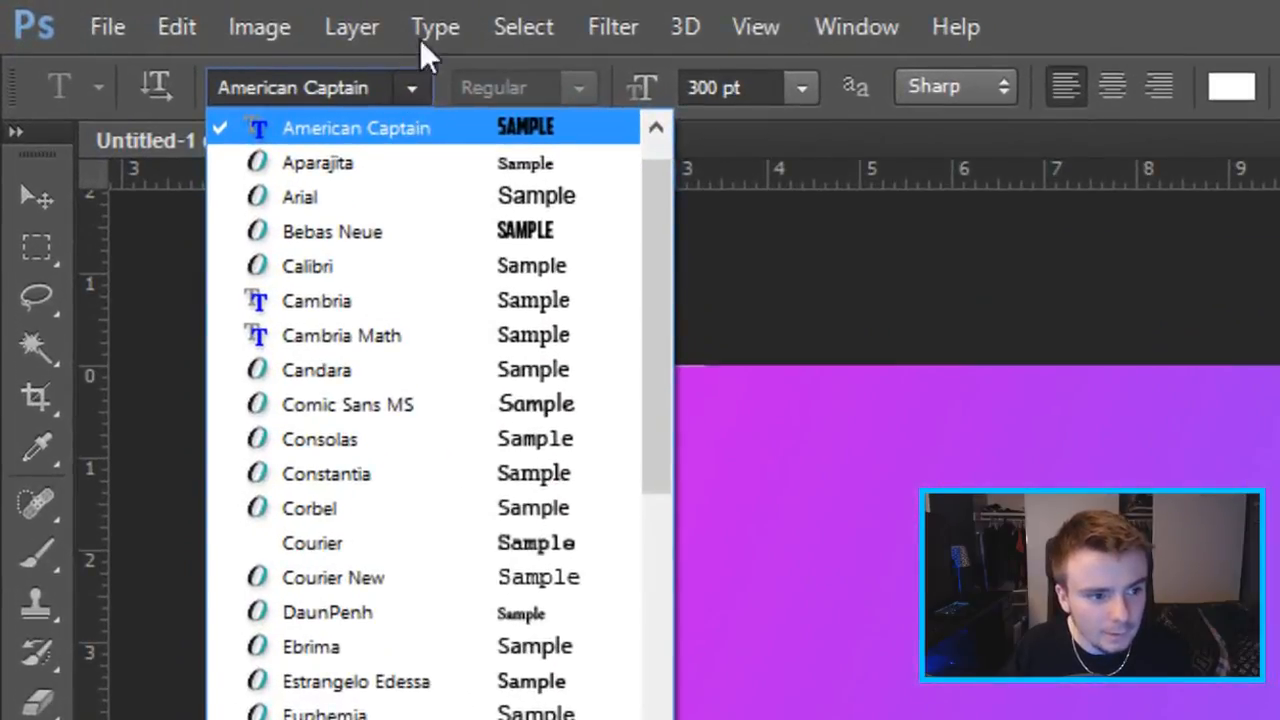
pyautogui.scroll(1, 520, 390)
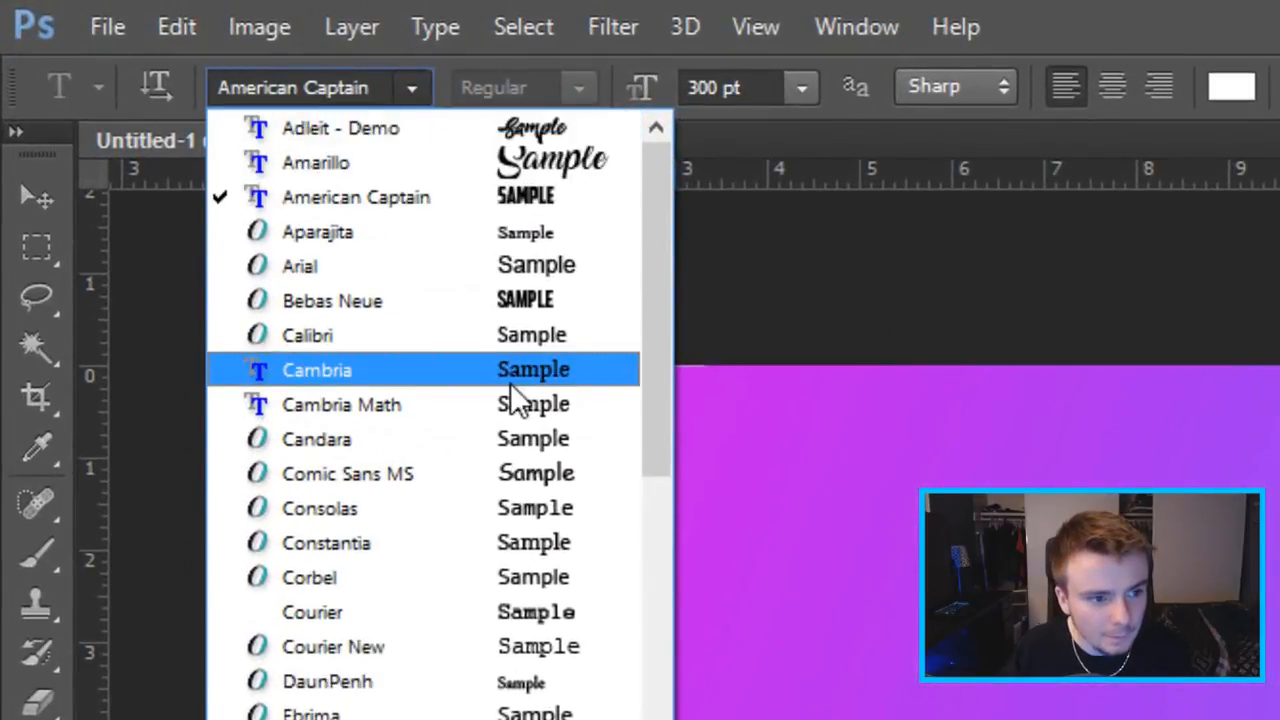
pyautogui.click(355, 162)
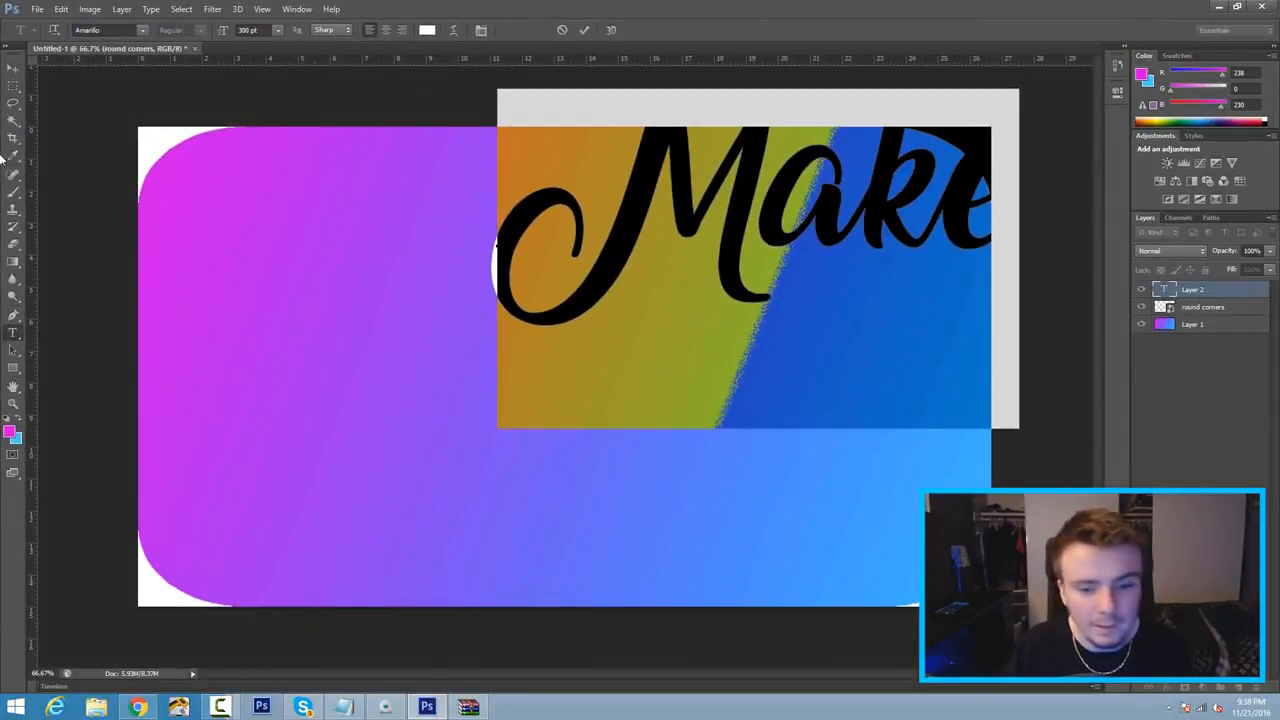
# Try moving the Amarillo text toward the canvas centre, and undo back until its text layer is removed.
pyautogui.click(25, 137)
pyautogui.moveTo(763, 222); pyautogui.dragTo(568, 256)
pyautogui.click(13, 332)
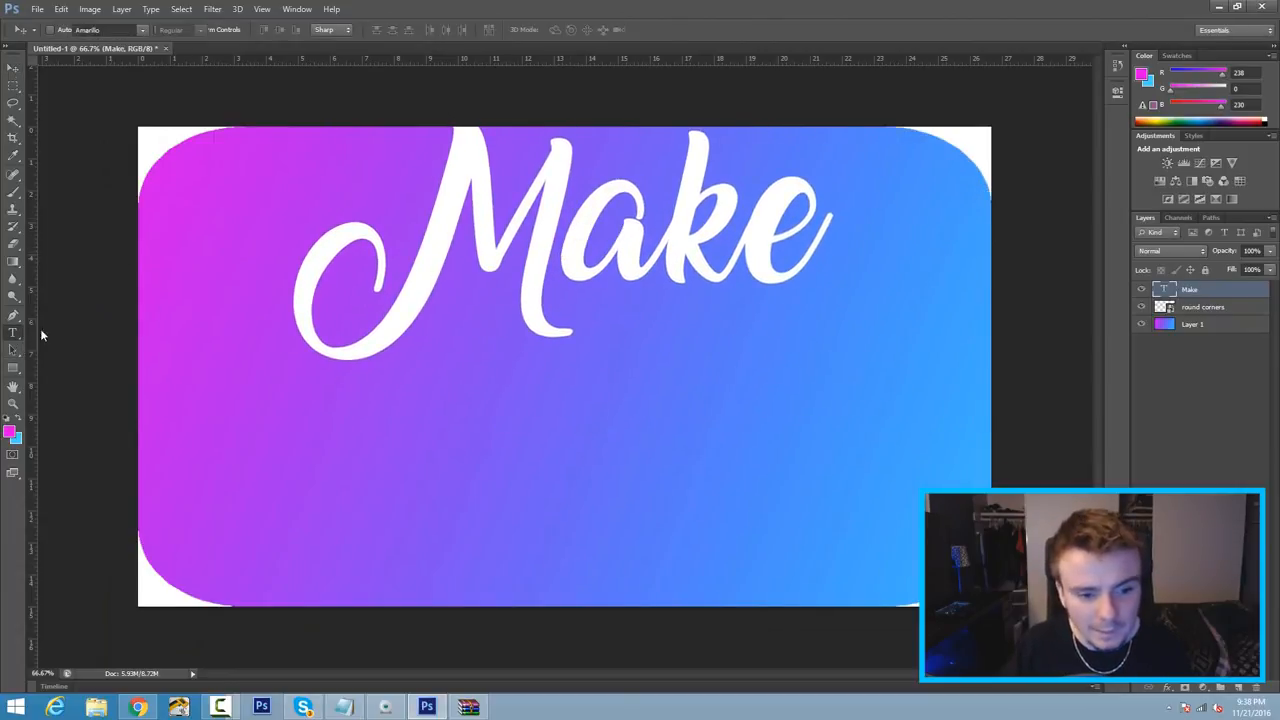
pyautogui.hotkey('ctrl', 'z')
pyautogui.hotkey('ctrl', 'z')
pyautogui.hotkey('ctrl', 'z')
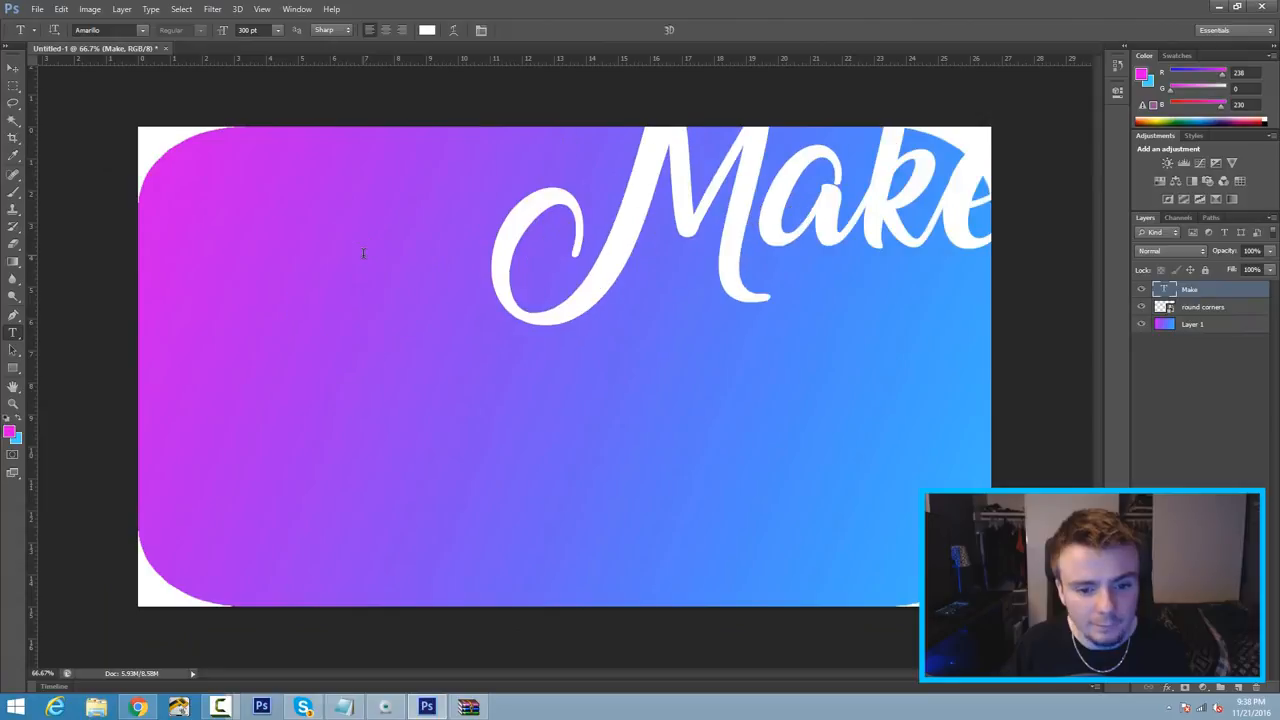
pyautogui.hotkey('ctrl', 'alt', 'z')
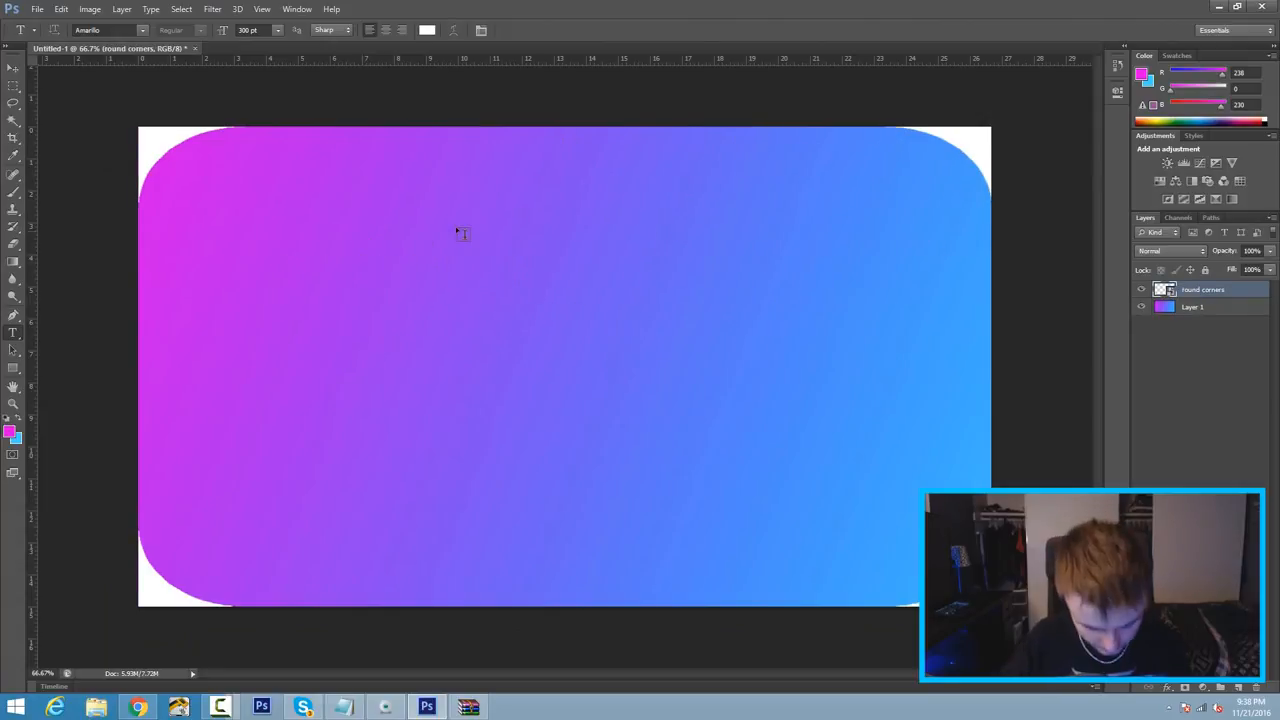
# Add the text "make" near the top middle of the canvas and set its font to American Captain.
pyautogui.click(455, 226)
pyautogui.write('make')
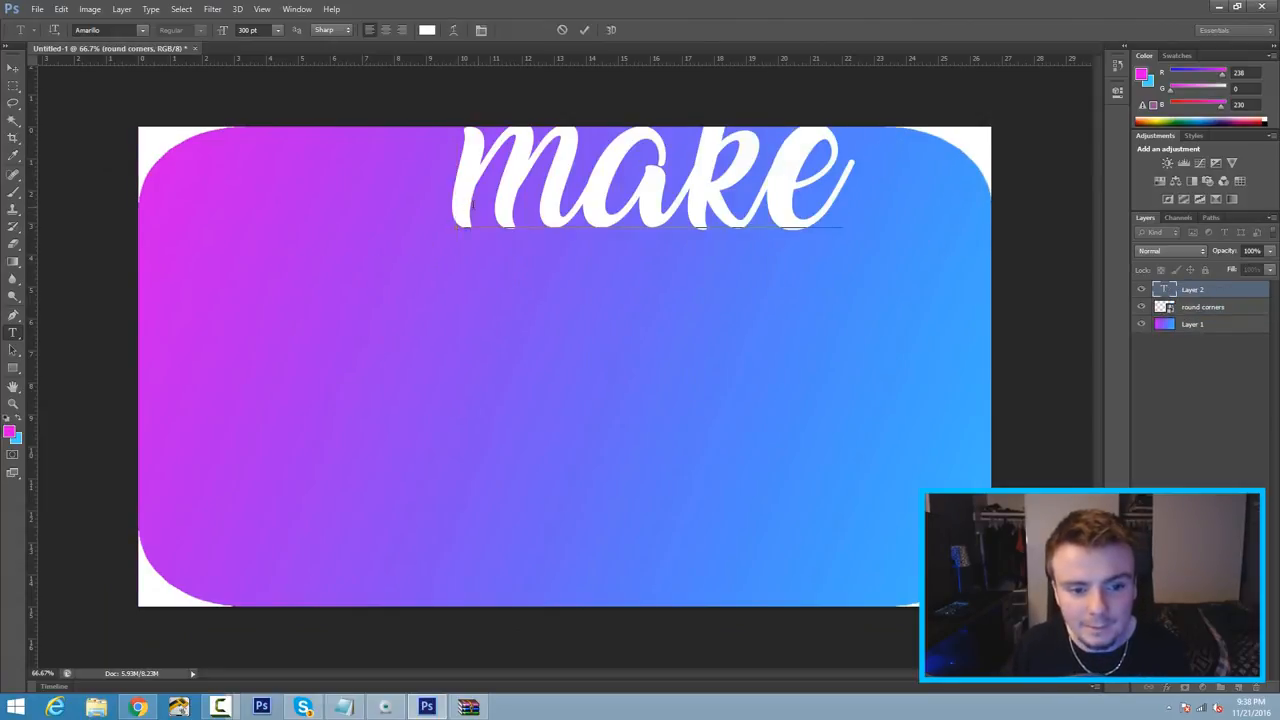
pyautogui.hotkey('ctrl', 'a')
pyautogui.click(142, 30)
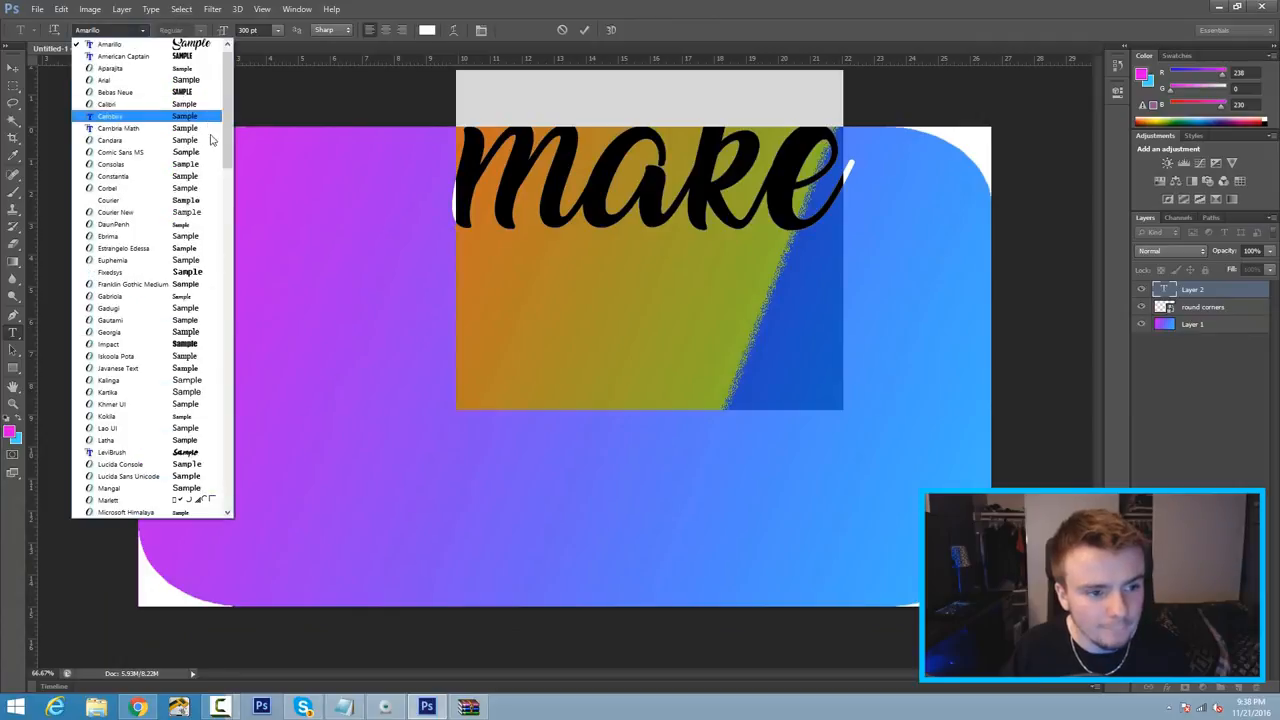
pyautogui.scroll(1, 177, 70)
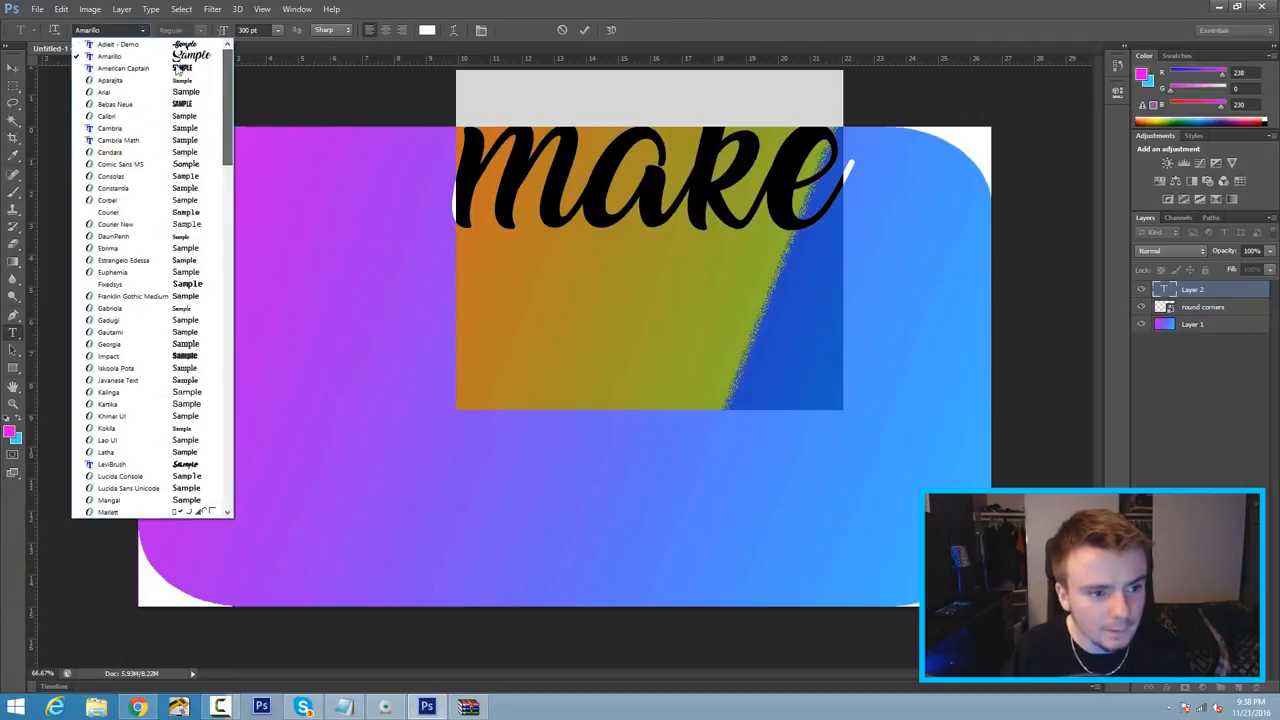
pyautogui.click(177, 68)
# Scale the MAKE text to about 133% and centre it near the top of the canvas.
pyautogui.click(14, 68)
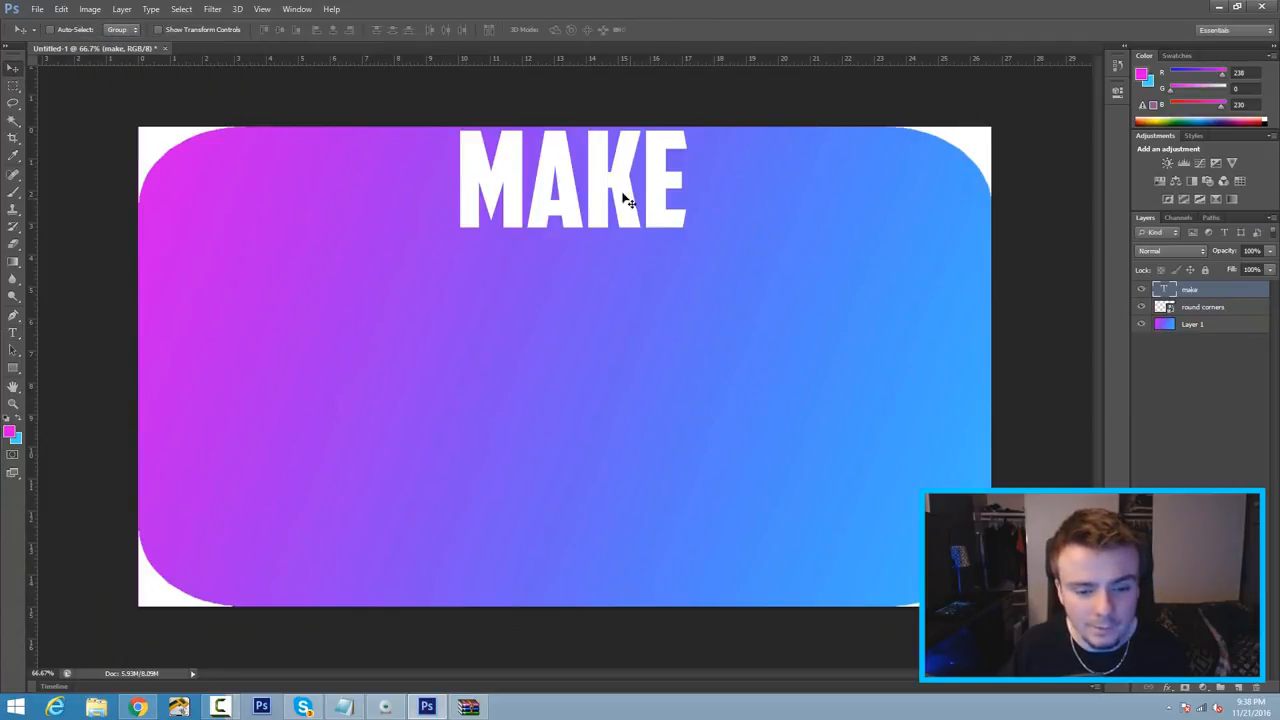
pyautogui.moveTo(628, 198); pyautogui.dragTo(620, 232)
pyautogui.hotkey('ctrl', 't')
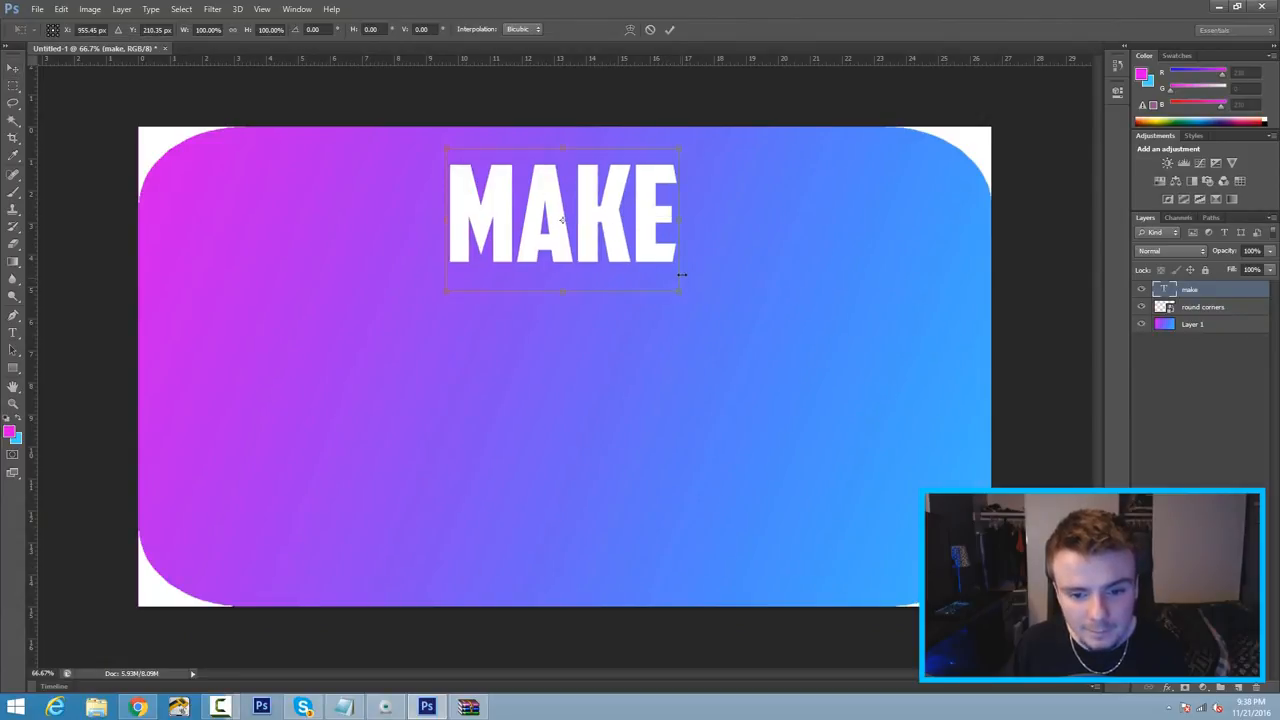
pyautogui.moveTo(679, 292); pyautogui.dragTo(749, 357)
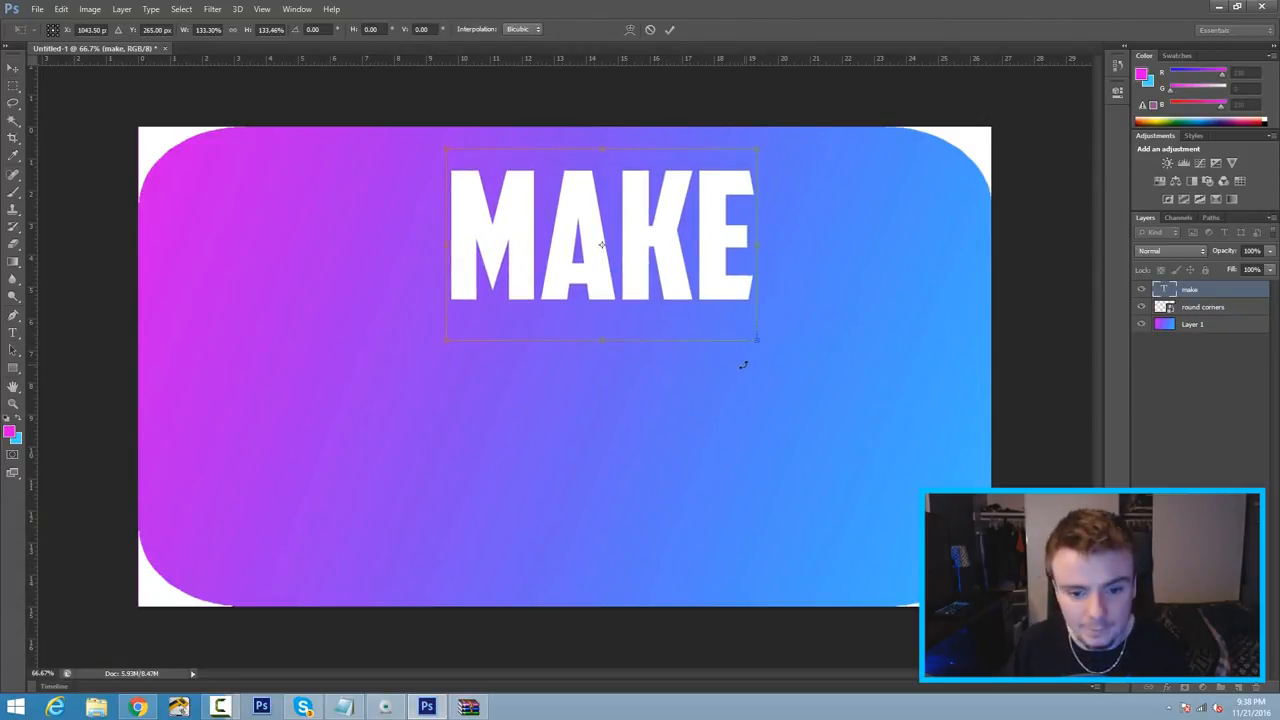
pyautogui.press('Return')
pyautogui.moveTo(631, 234); pyautogui.dragTo(604, 208)
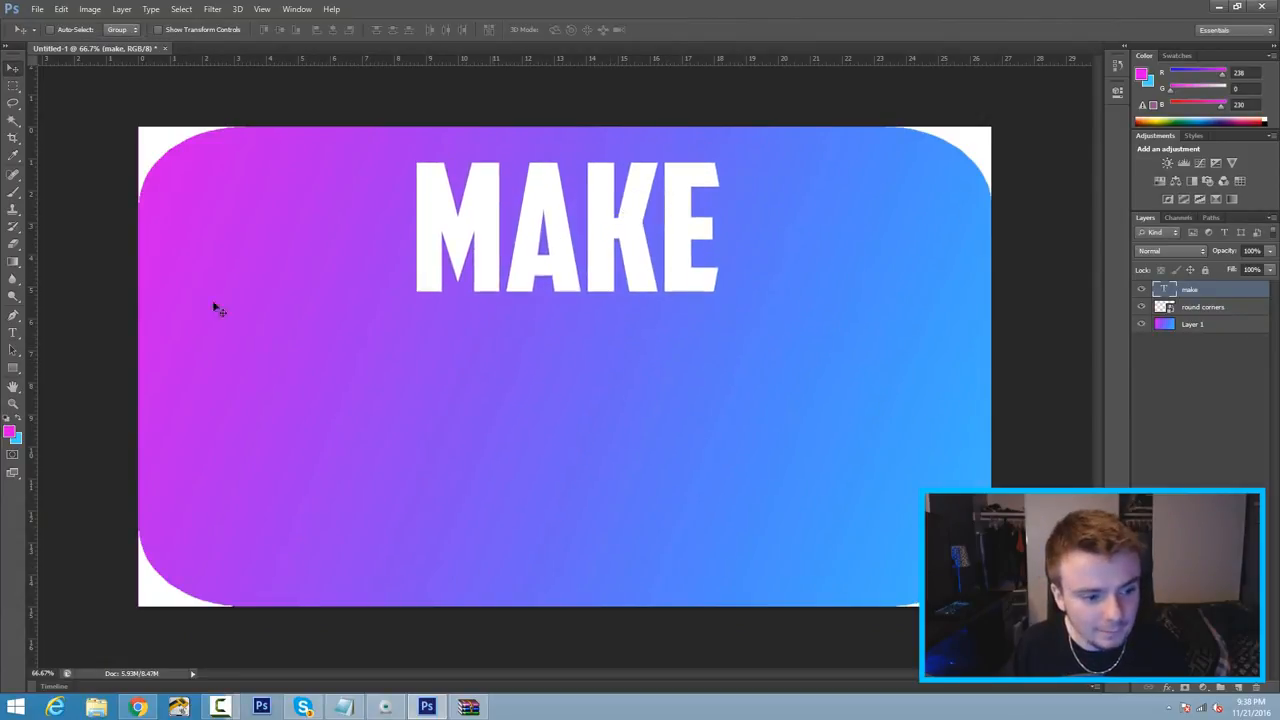
# Add a new text layer reading "AWESOME" directly below MAKE.
pyautogui.click(14, 331)
pyautogui.click(302, 389)
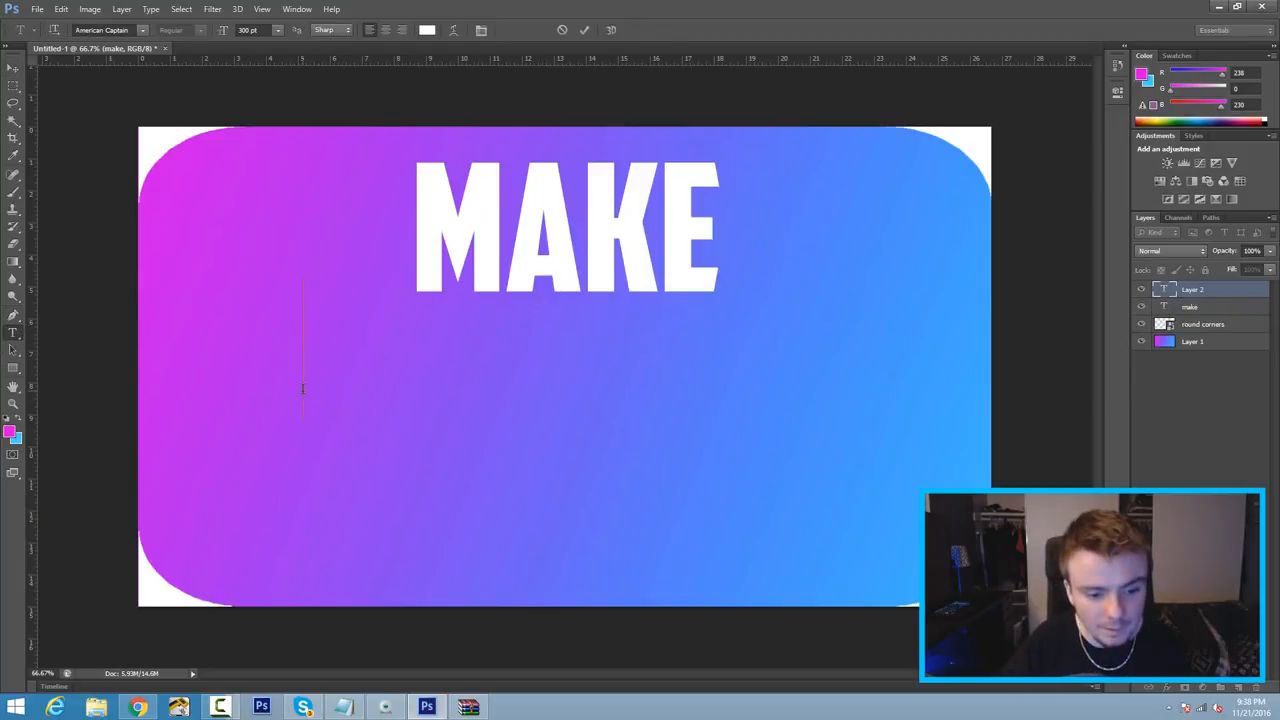
pyautogui.write('AWESOME')
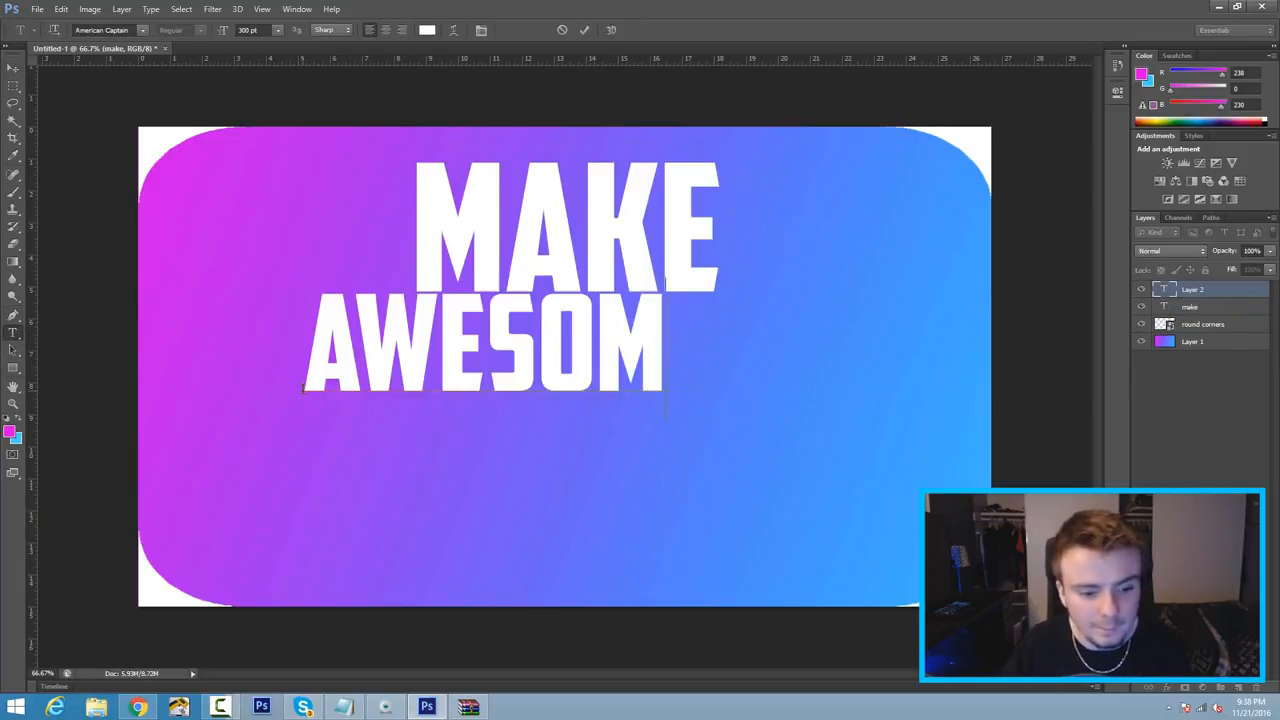
# Change the AWESOME text's font to Mr Headlines and position it centred just beneath MAKE.
pyautogui.hotkey('ctrl', 'a')
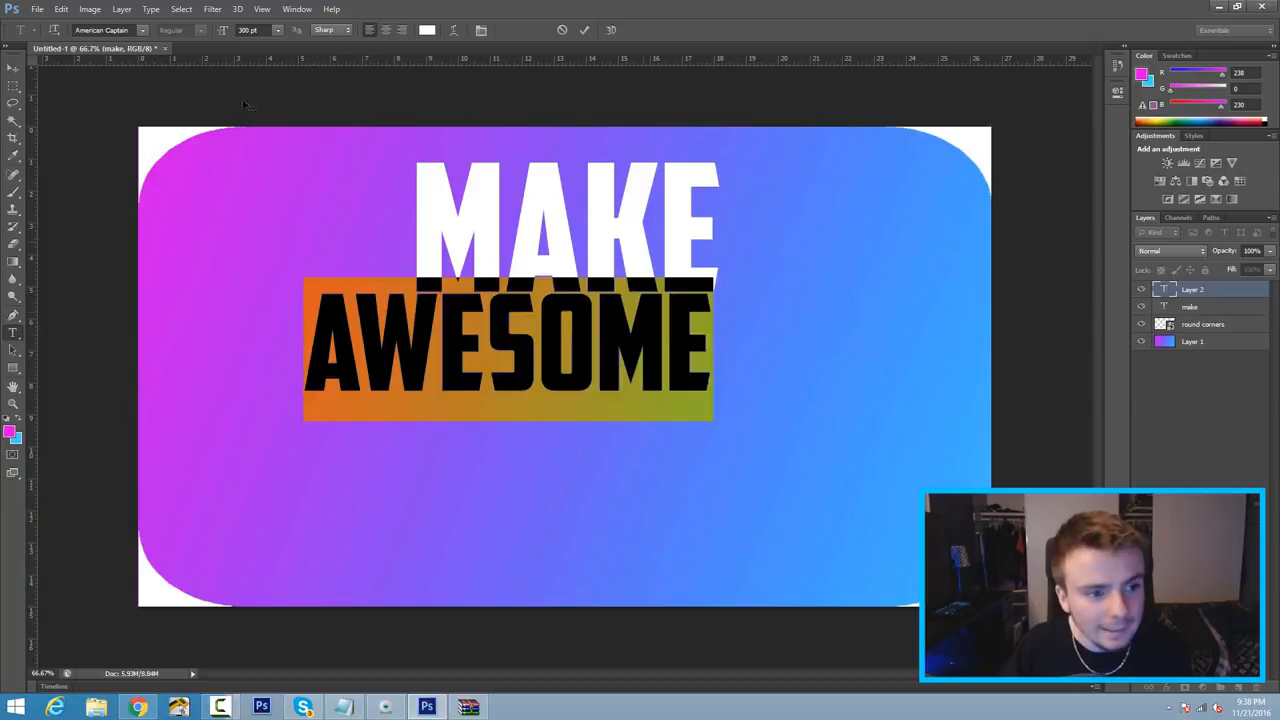
pyautogui.click(143, 30)
pyautogui.scroll(1, 200, 105)
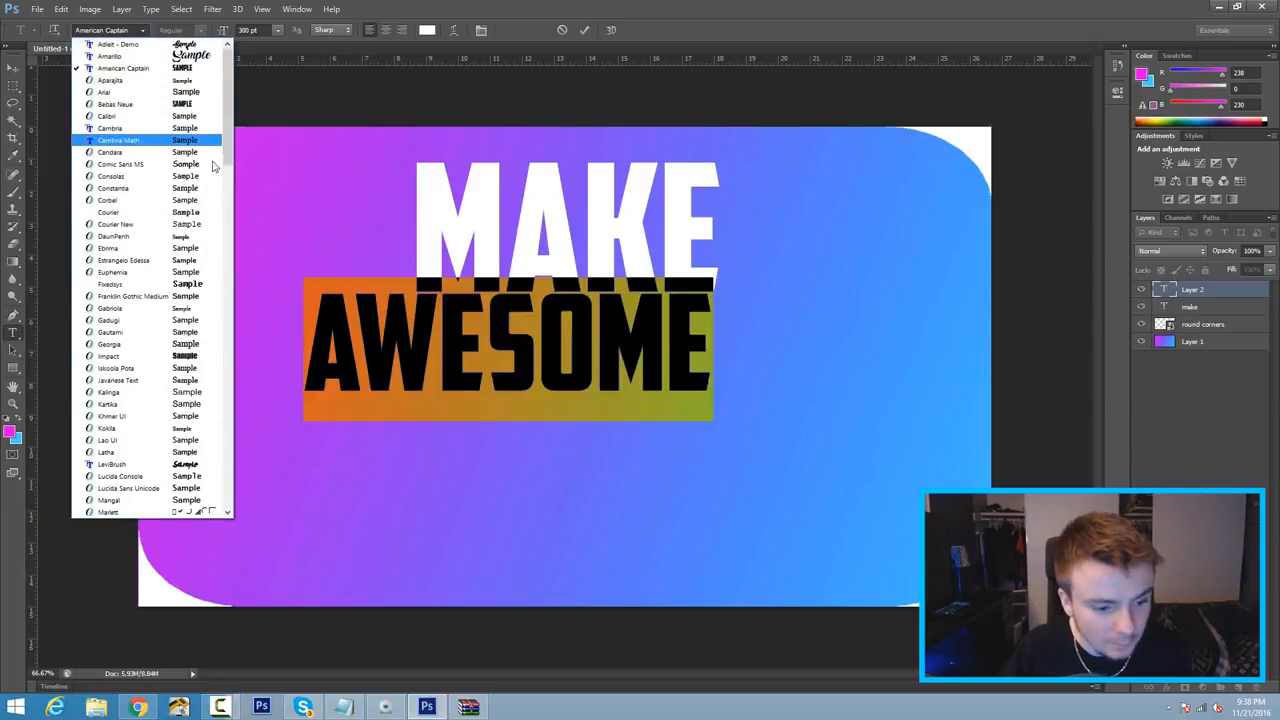
pyautogui.scroll(-1, 190, 268)
pyautogui.scroll(-3, 195, 265)
pyautogui.click(203, 372)
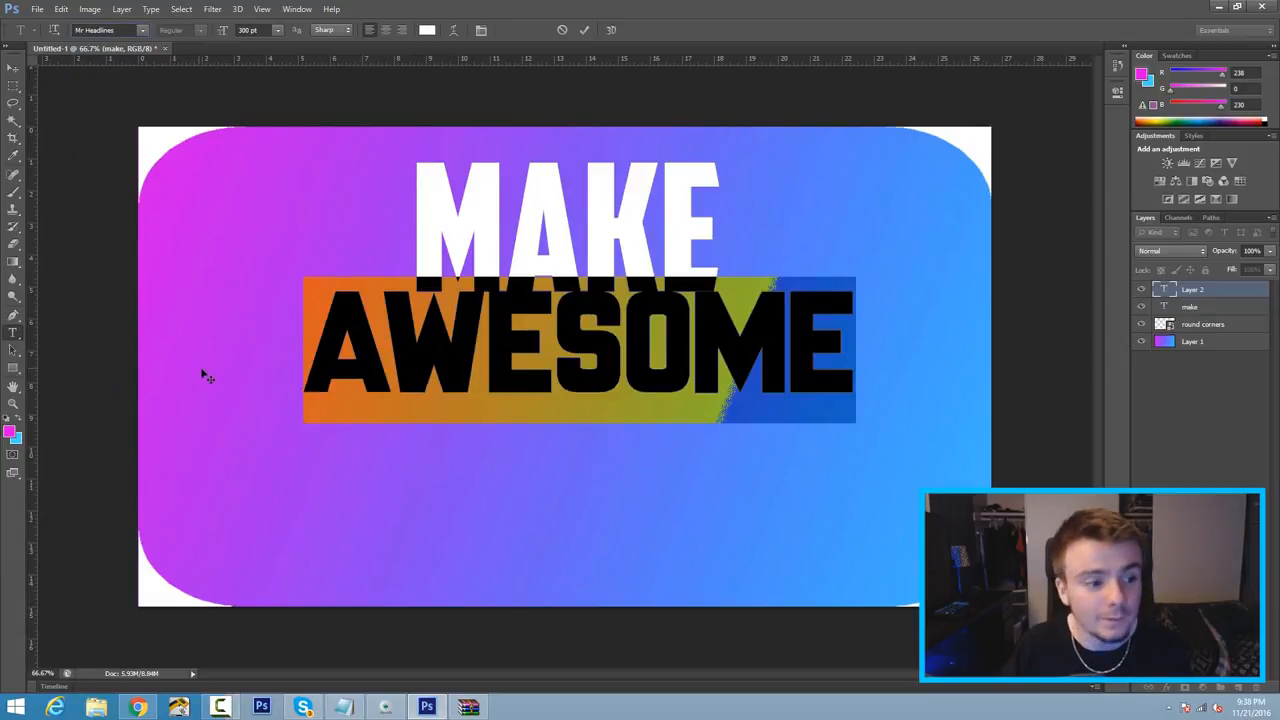
pyautogui.click(10, 67)
pyautogui.moveTo(570, 347); pyautogui.dragTo(562, 357)
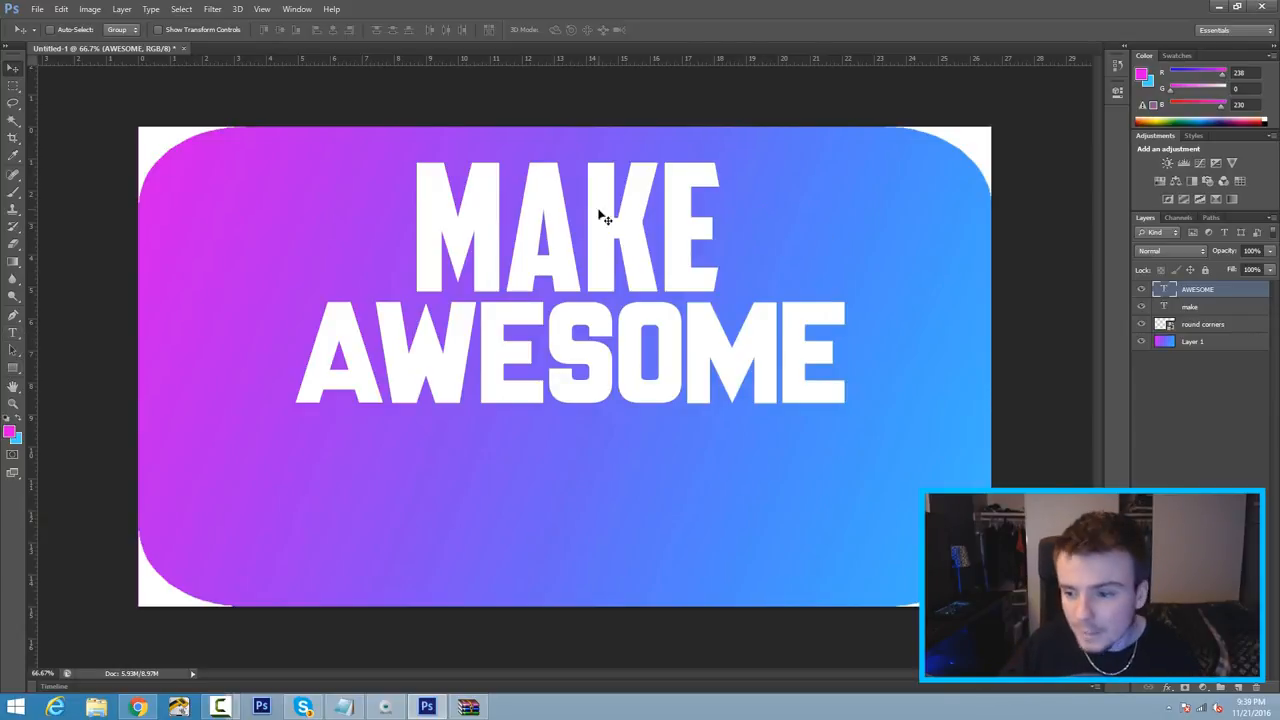
# Apply Stroke and Drop Shadow layer effects to the MAKE text layer.
pyautogui.rightClick(1189, 313)
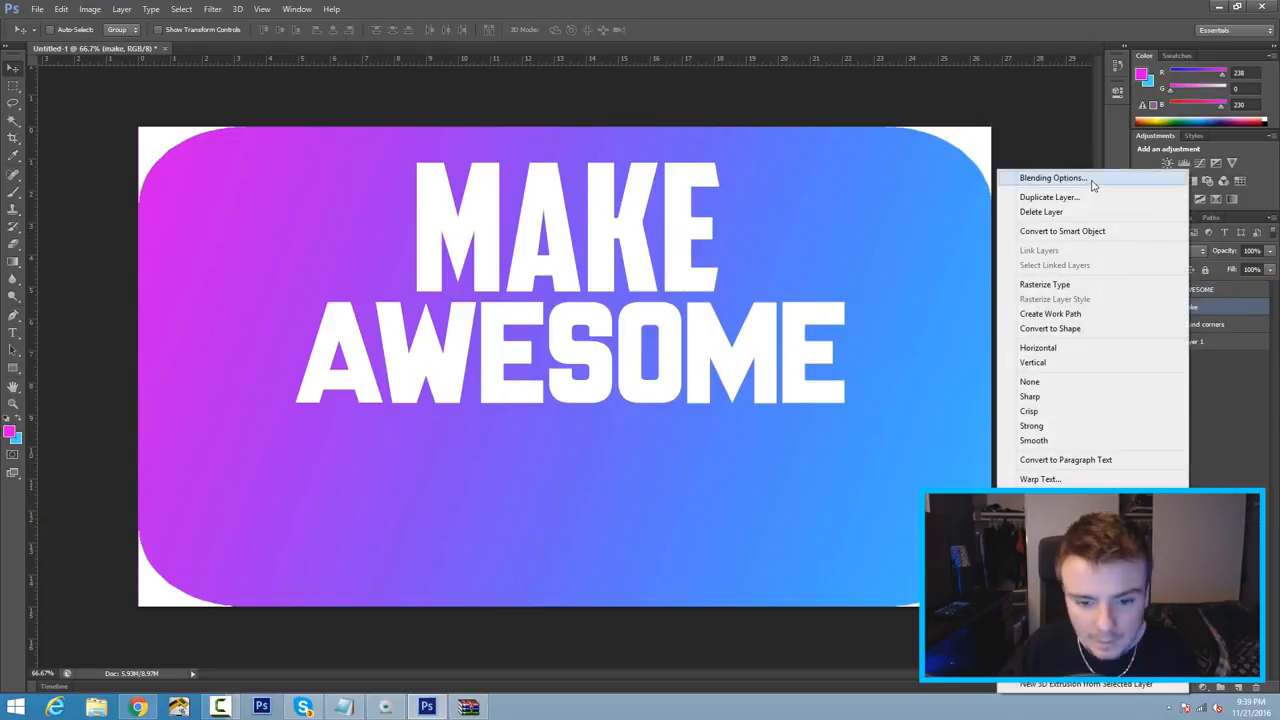
pyautogui.click(1085, 177)
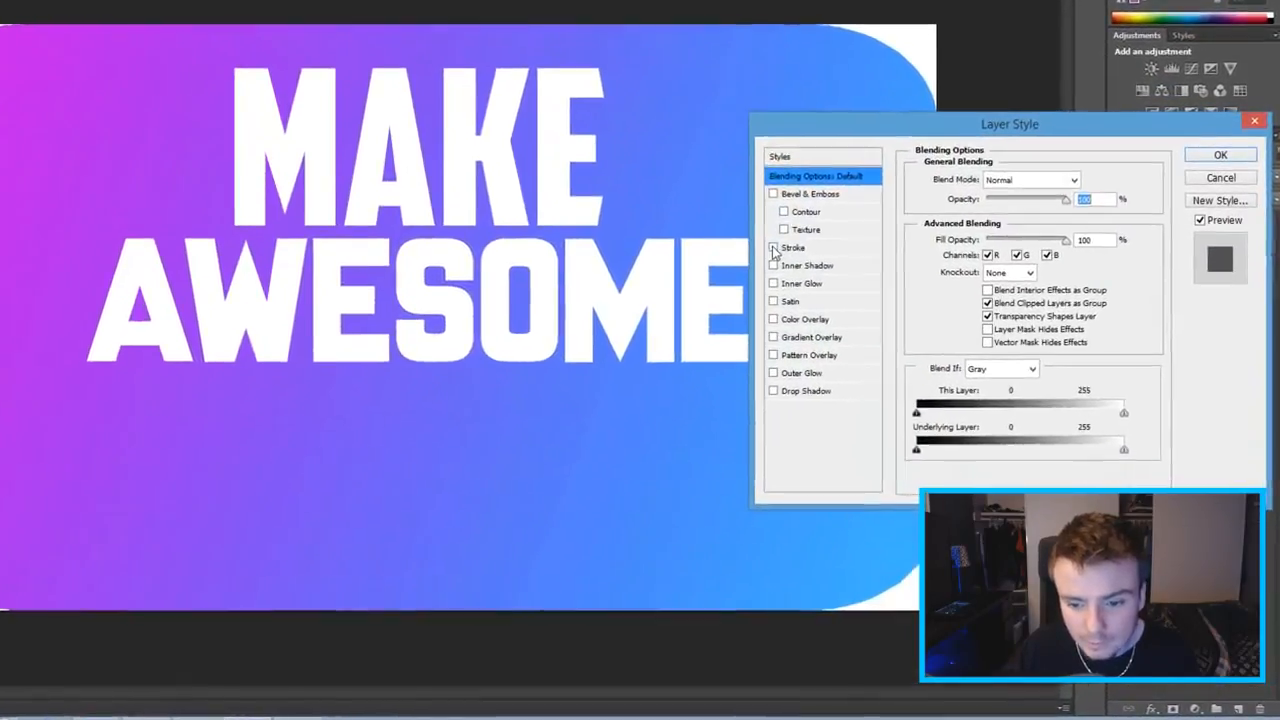
pyautogui.click(857, 309)
pyautogui.click(743, 378)
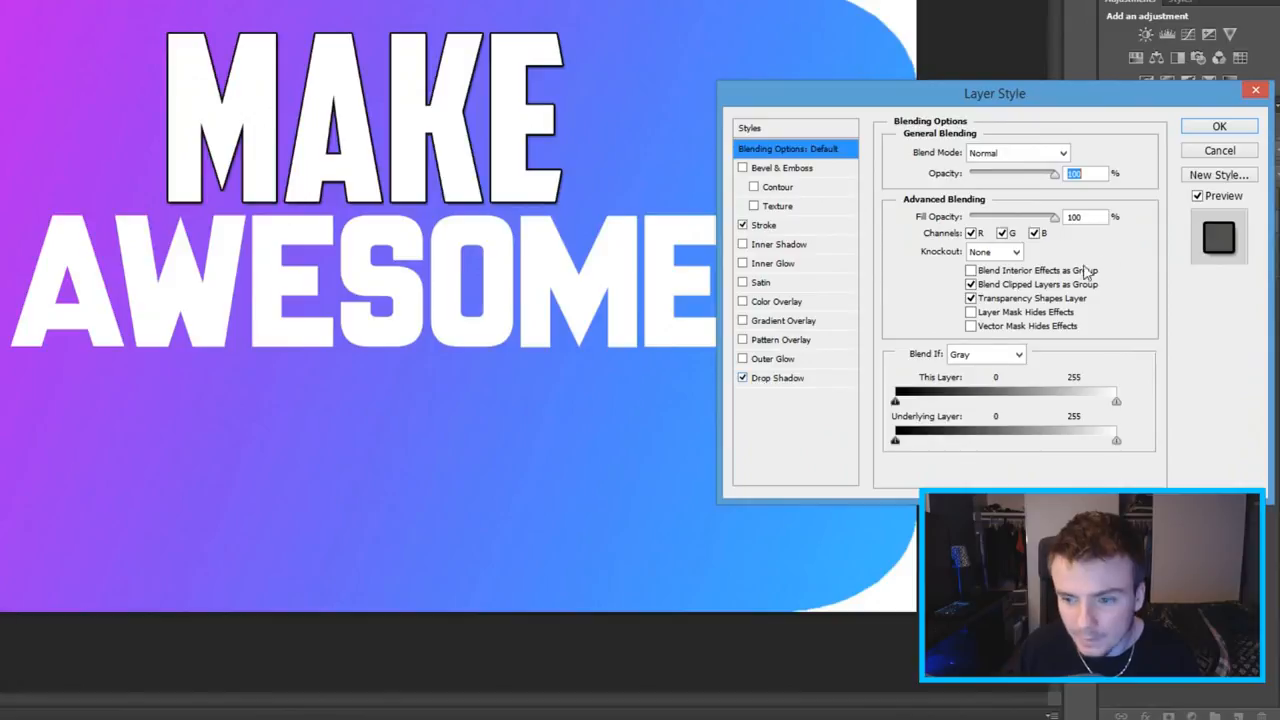
pyautogui.click(1218, 130)
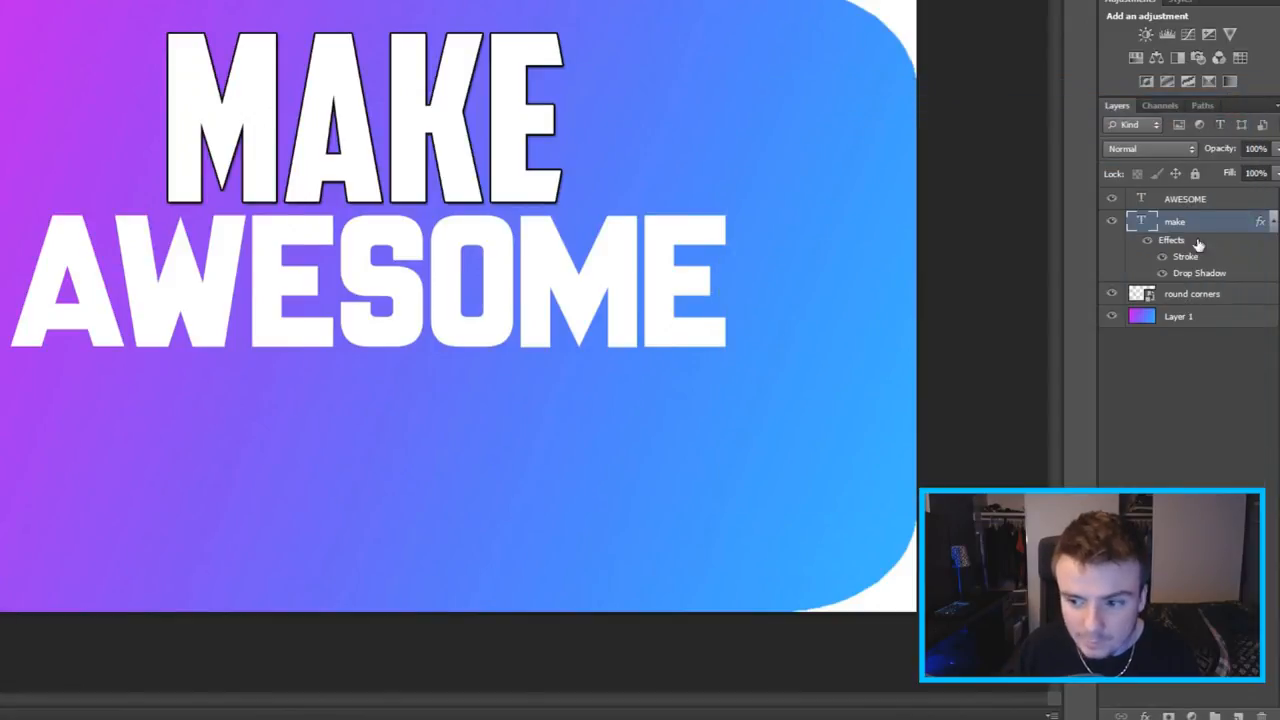
# Enable Stroke and Drop Shadow effects for the AWESOME text layer in its blending options.
pyautogui.click(1180, 203)
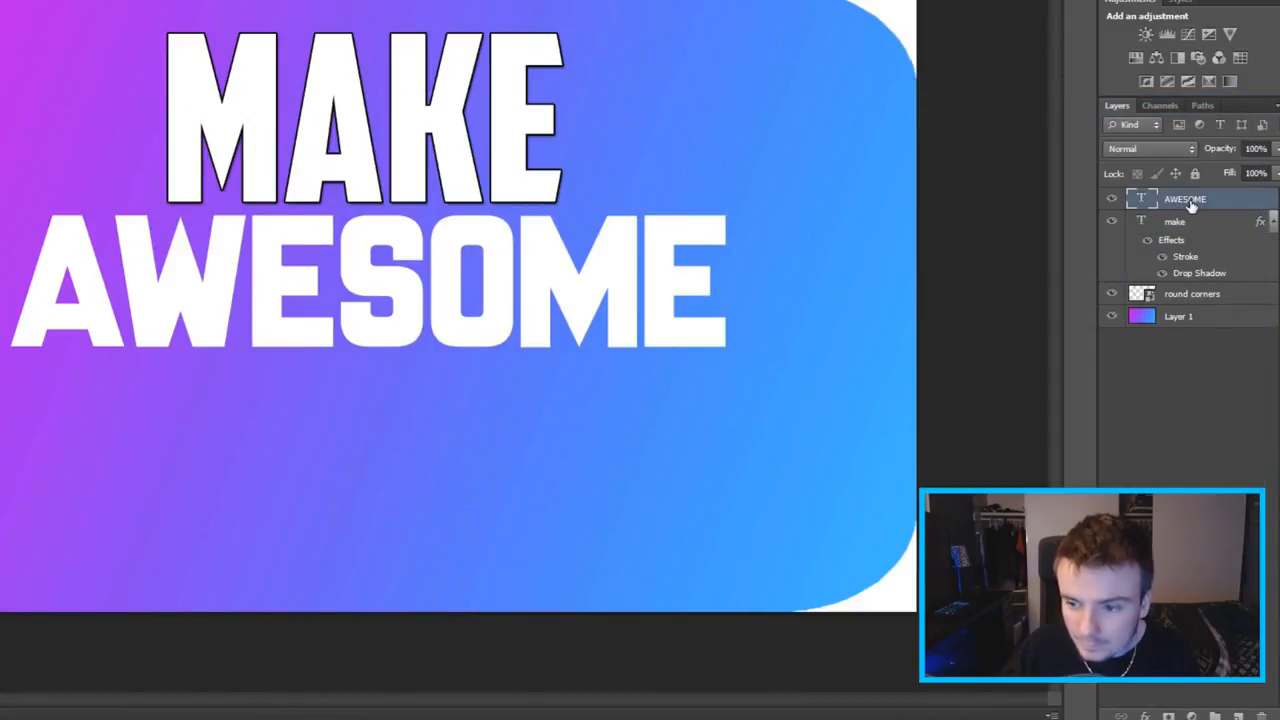
pyautogui.rightClick(1191, 204)
pyautogui.click(1000, 52)
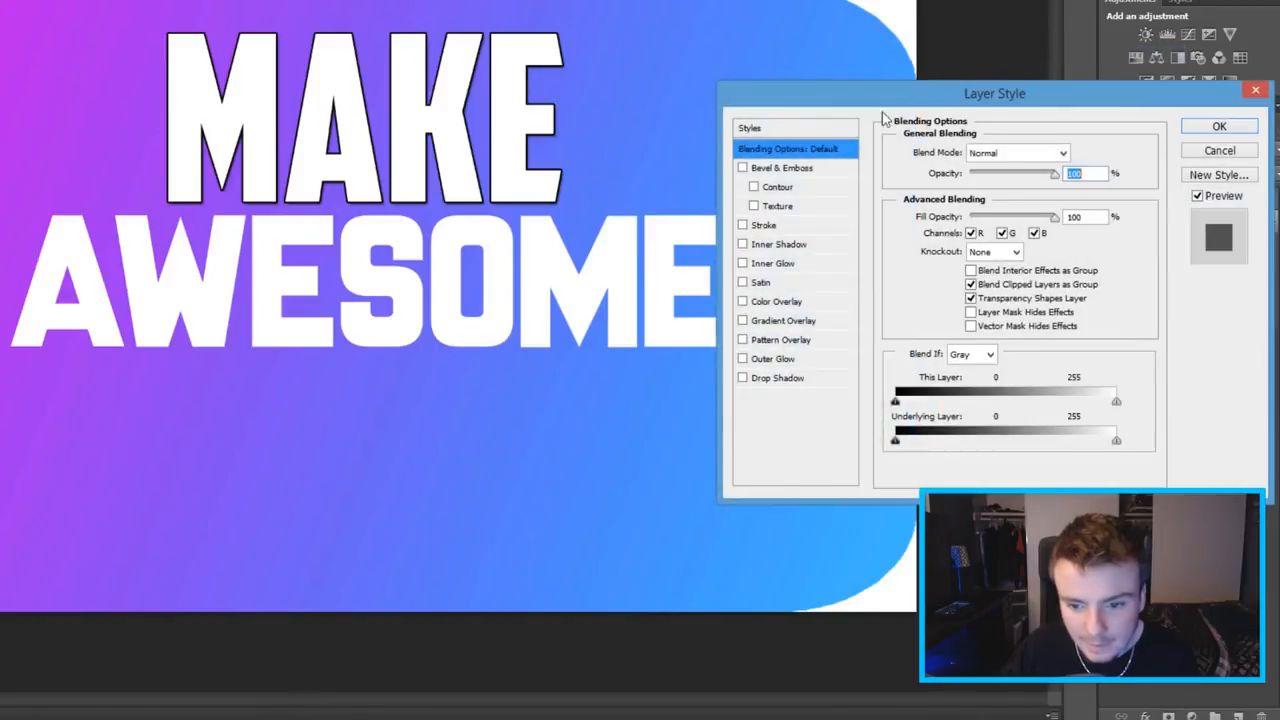
pyautogui.click(743, 225)
pyautogui.click(746, 377)
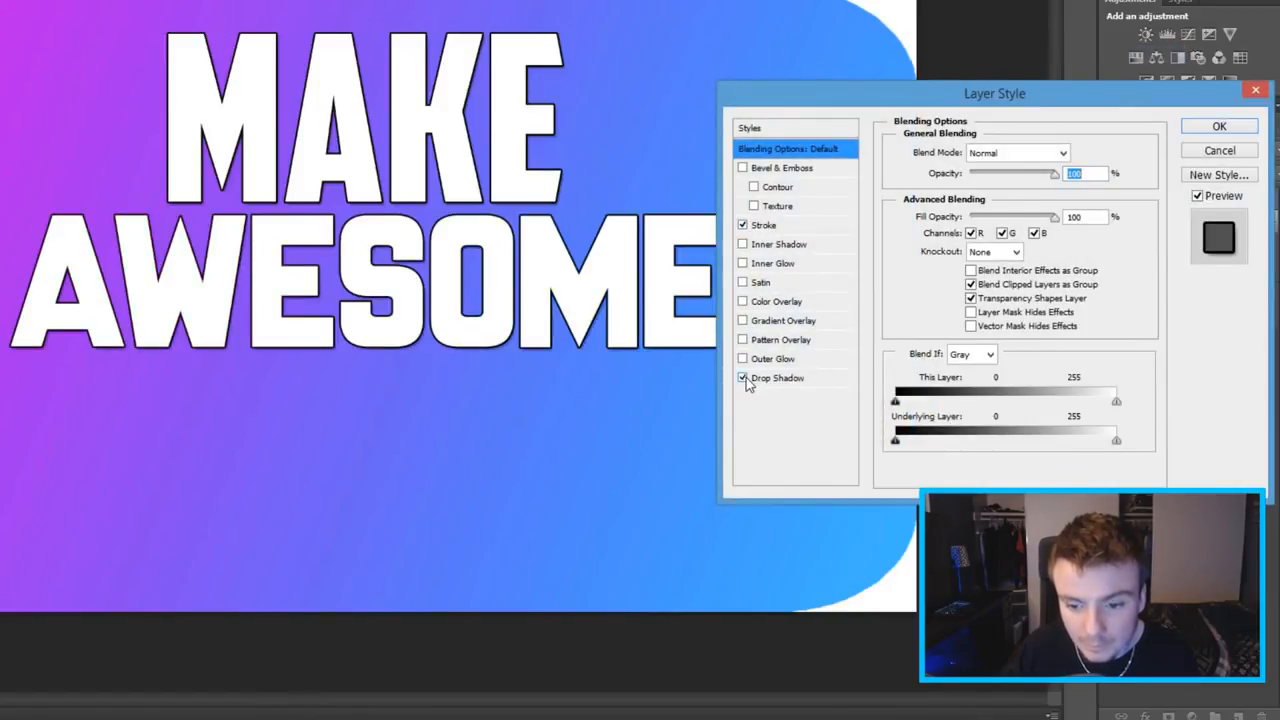
# Add a Gradient Overlay to the AWESOME text with the magenta-to-transparent preset and apply the layer style.
pyautogui.click(745, 321)
pyautogui.click(772, 322)
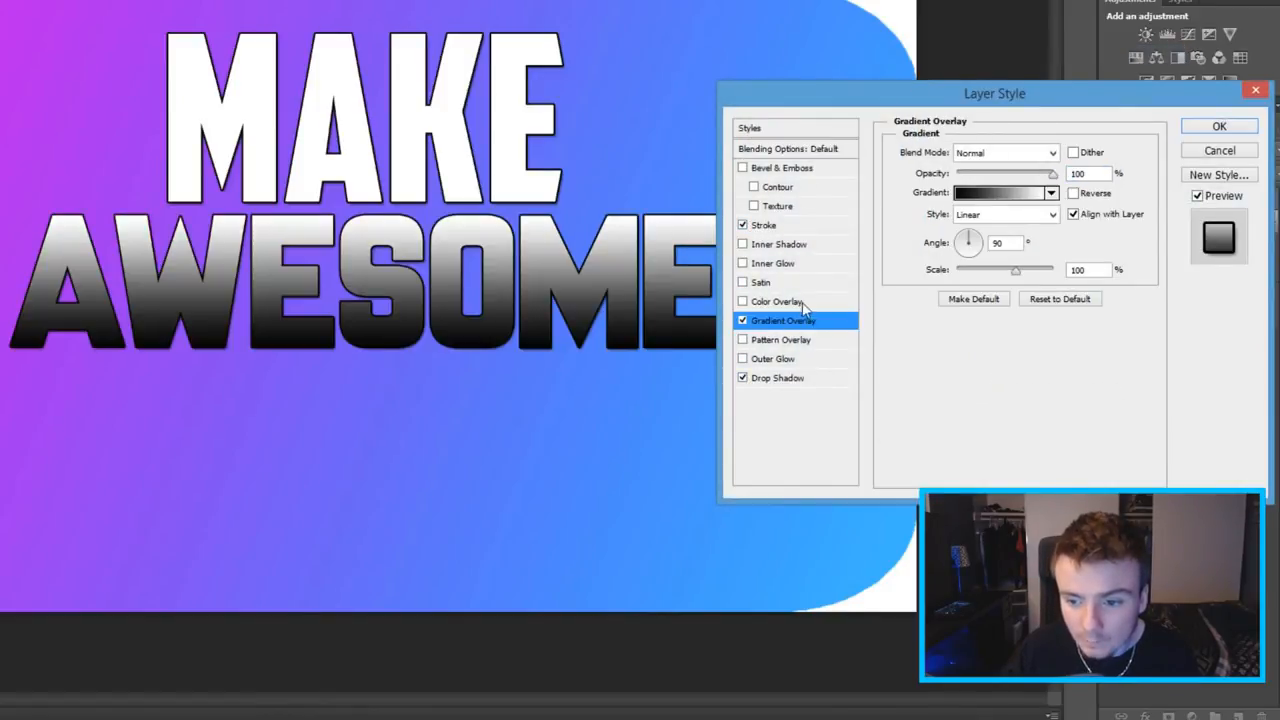
pyautogui.click(988, 195)
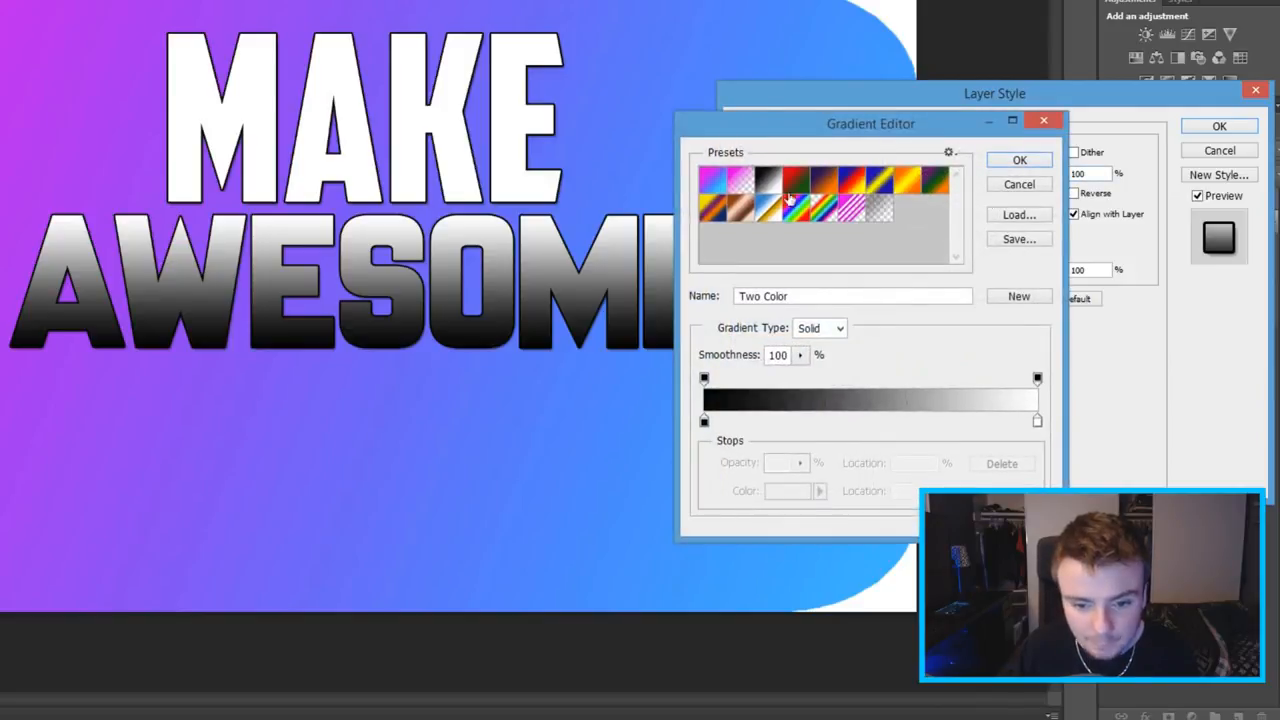
pyautogui.click(714, 182)
pyautogui.click(768, 181)
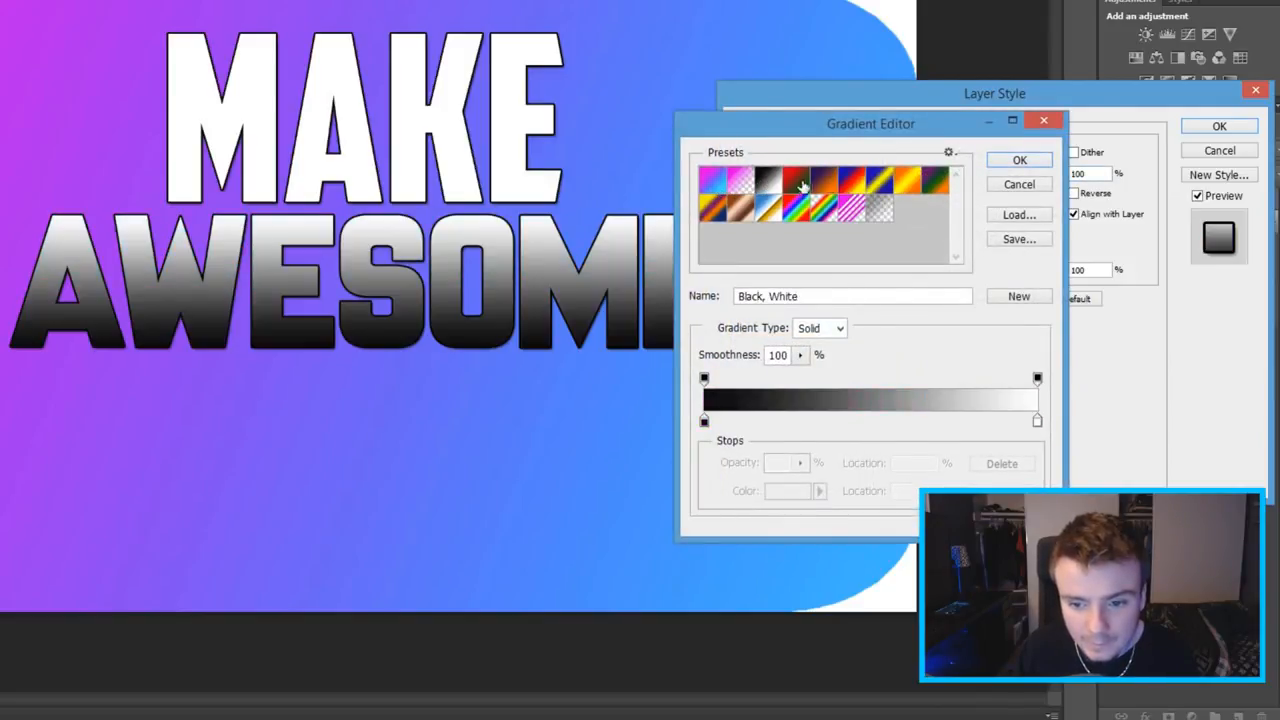
pyautogui.click(796, 216)
pyautogui.click(742, 212)
pyautogui.click(737, 186)
pyautogui.click(718, 184)
pyautogui.click(728, 186)
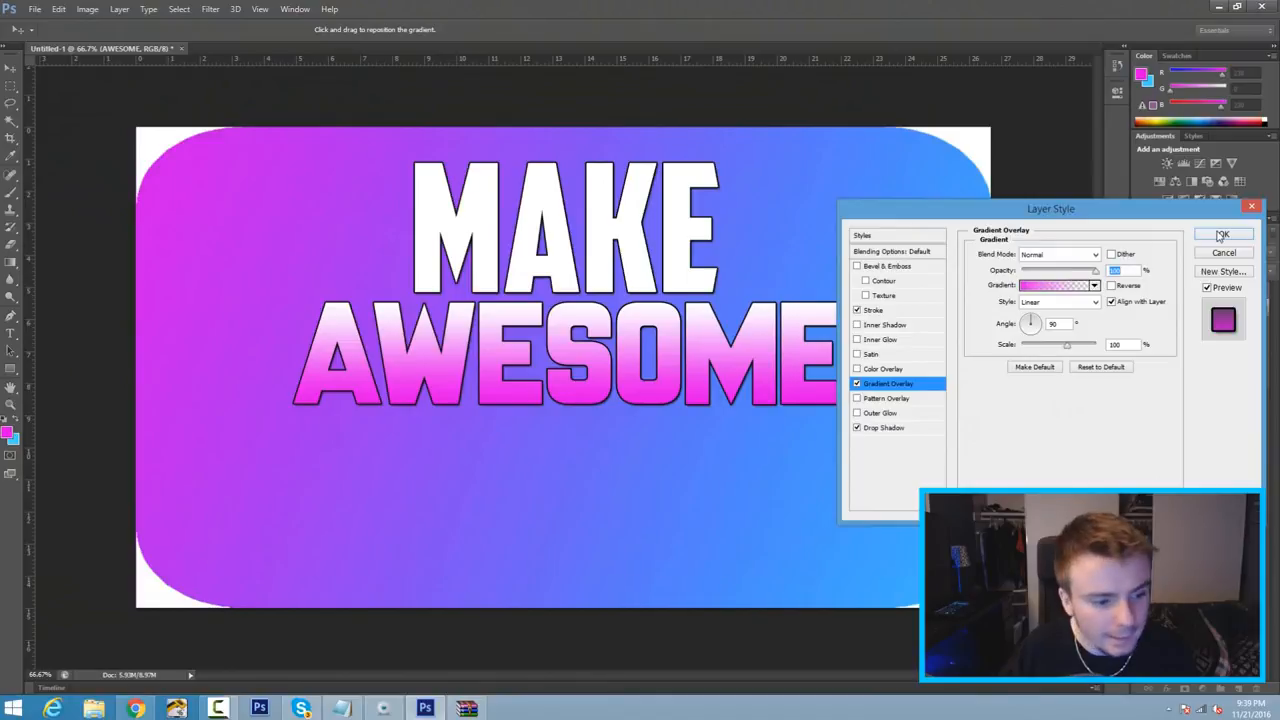
pyautogui.click(1221, 234)
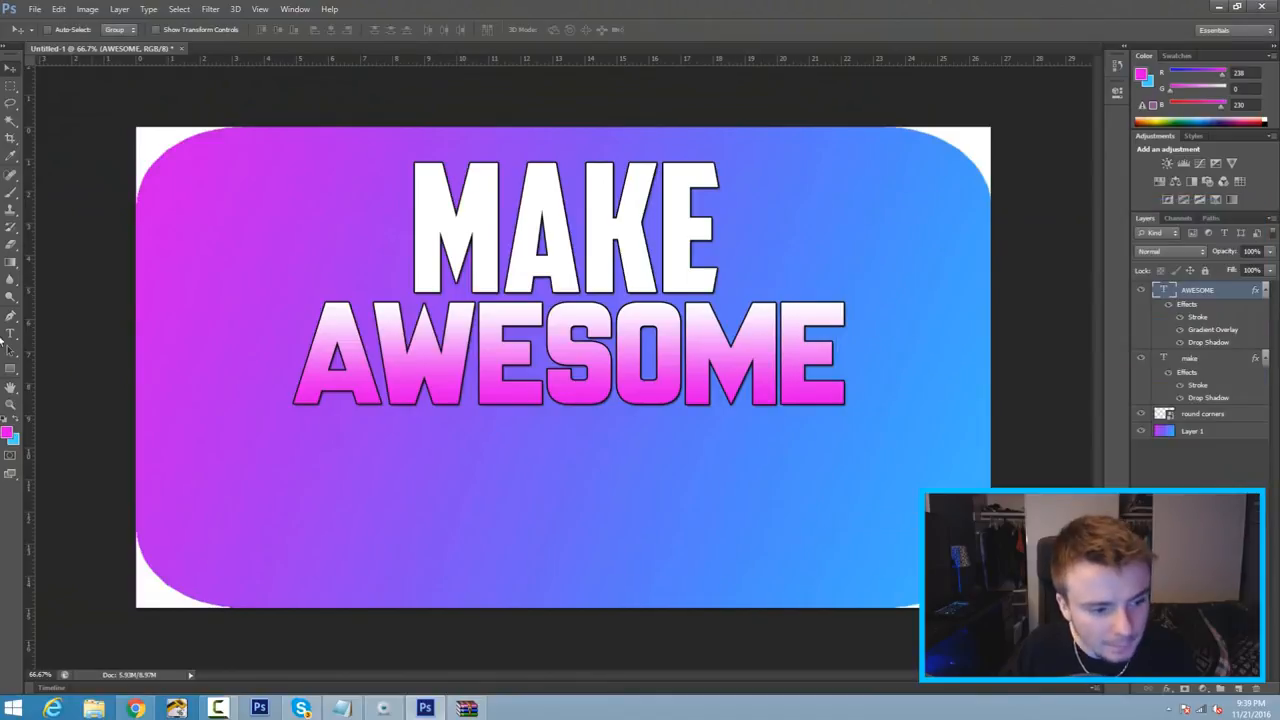
# Add the text "THUMBNAILS!" in Mr Headlines and position it centred below AWESOME.
pyautogui.click(10, 334)
pyautogui.click(319, 512)
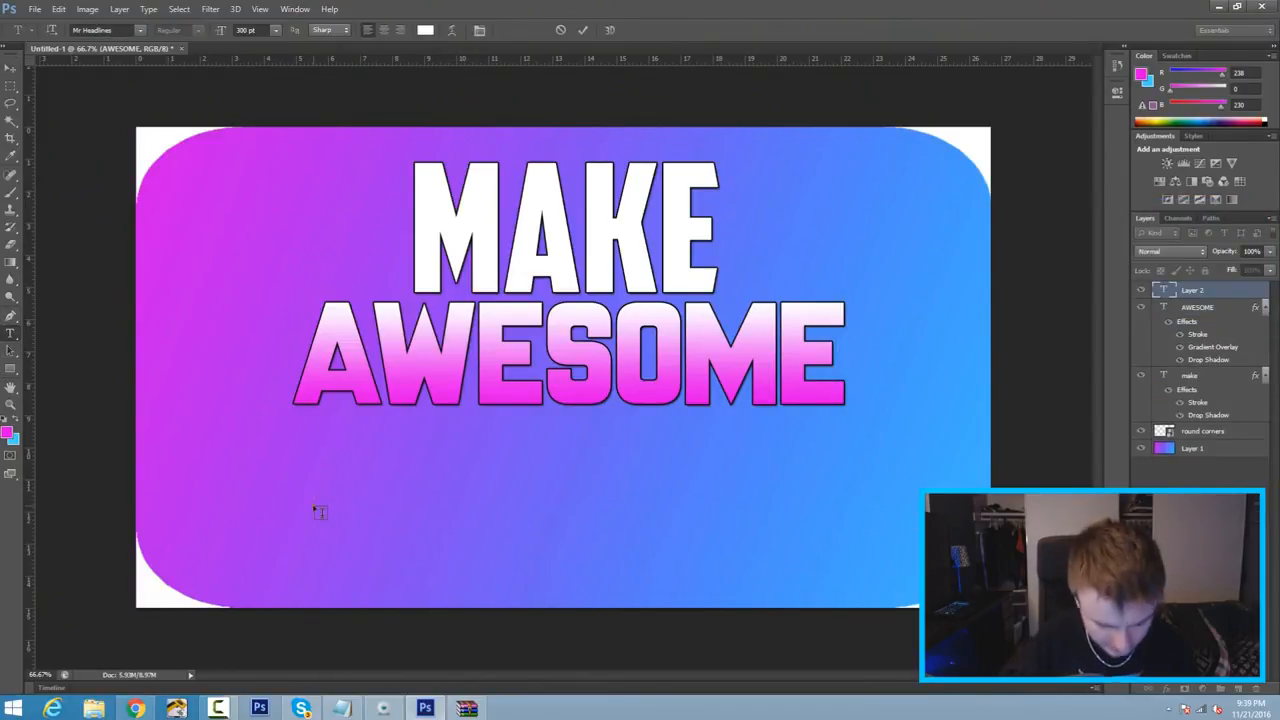
pyautogui.write('THUMBNAILS')
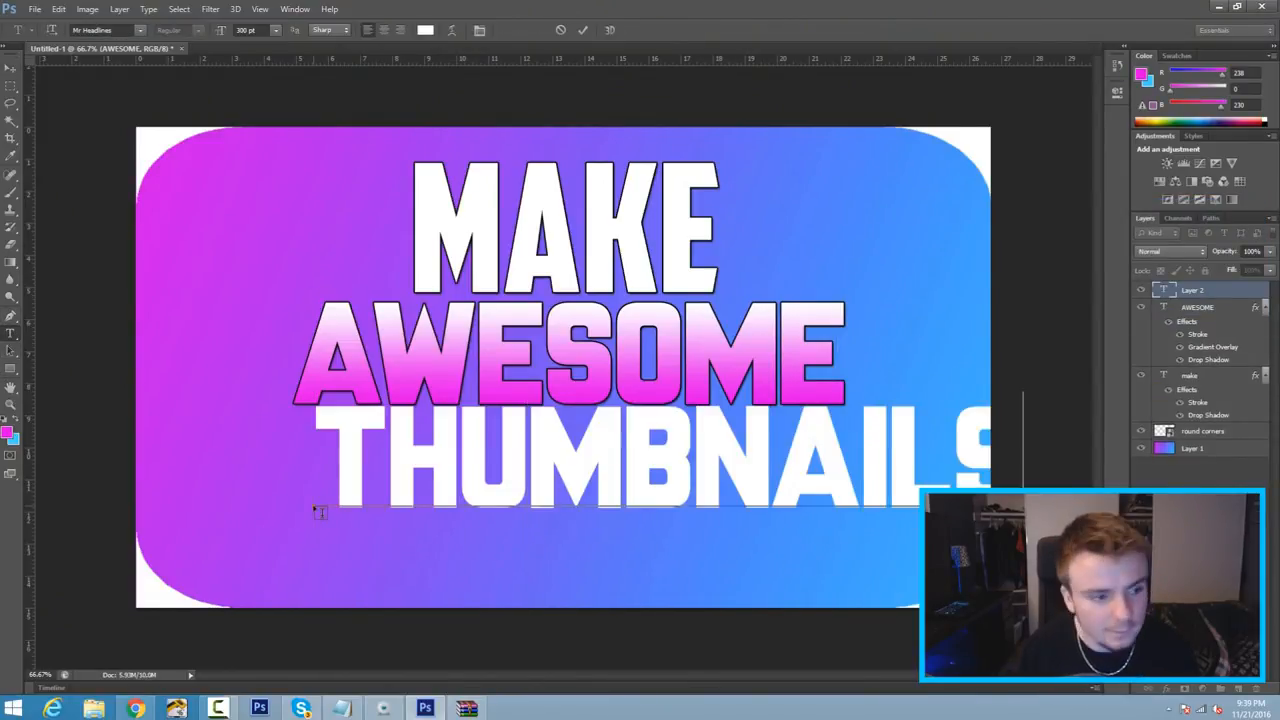
pyautogui.click(8, 72)
pyautogui.moveTo(737, 457); pyautogui.dragTo(657, 480)
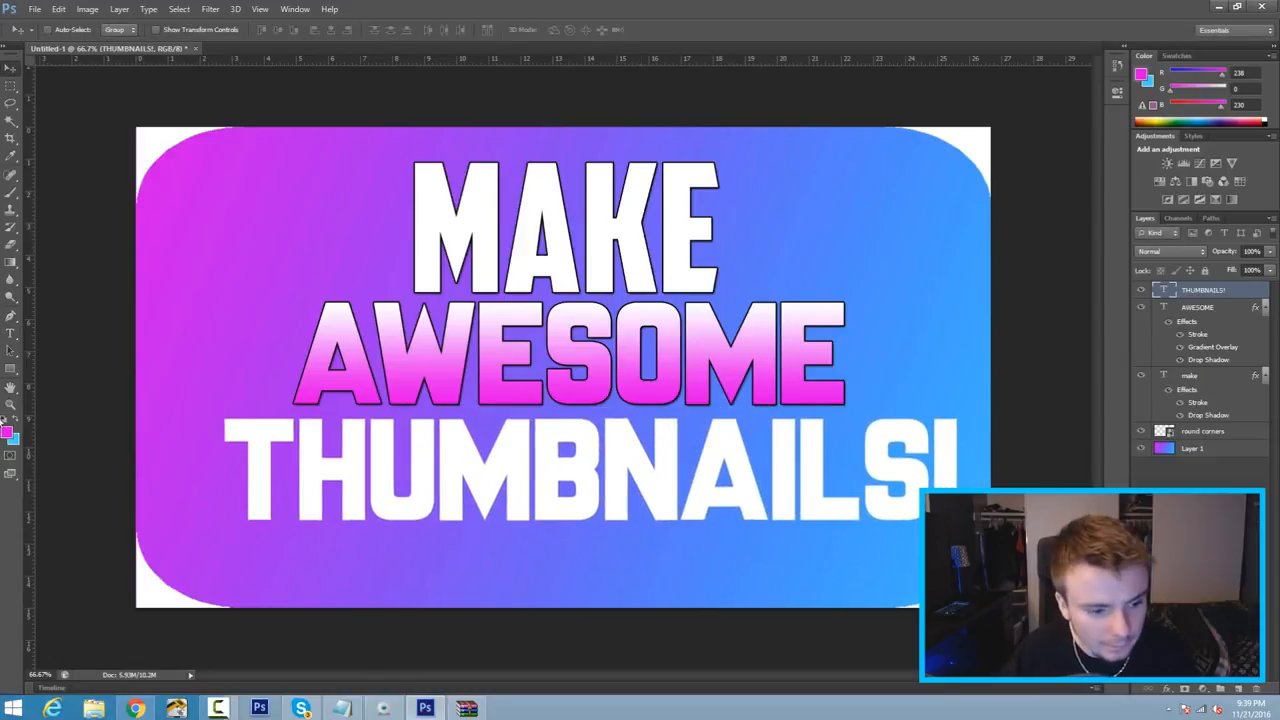
# Change the font of the whole THUMBNAILS! text to American Captain.
pyautogui.click(8, 340)
pyautogui.moveTo(225, 470); pyautogui.dragTo(960, 470)
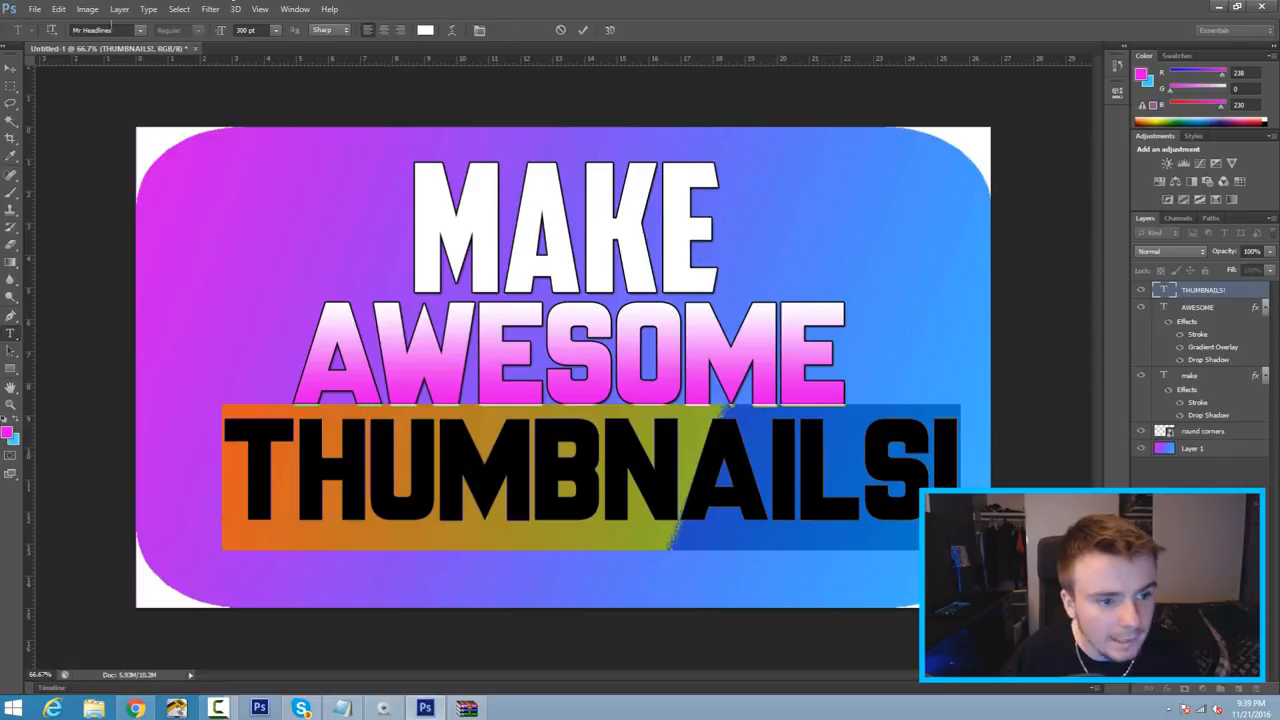
pyautogui.click(140, 30)
pyautogui.scroll(10, 180, 115)
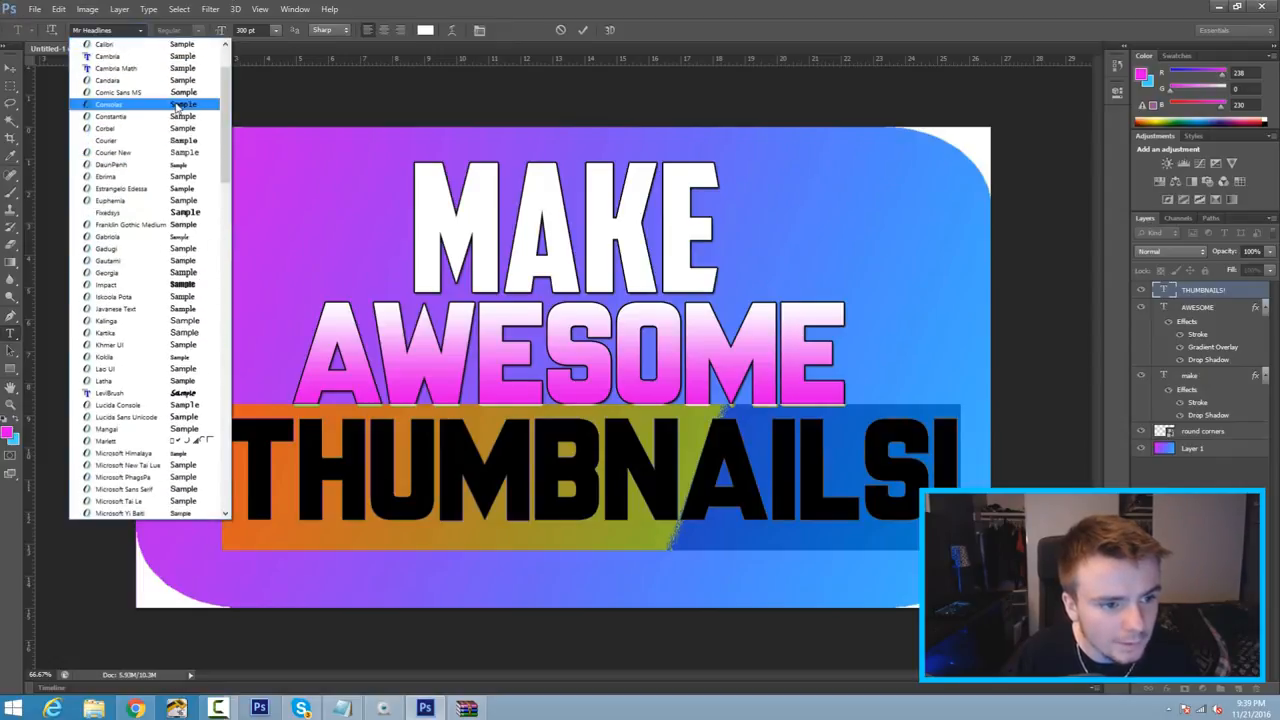
pyautogui.scroll(2, 183, 117)
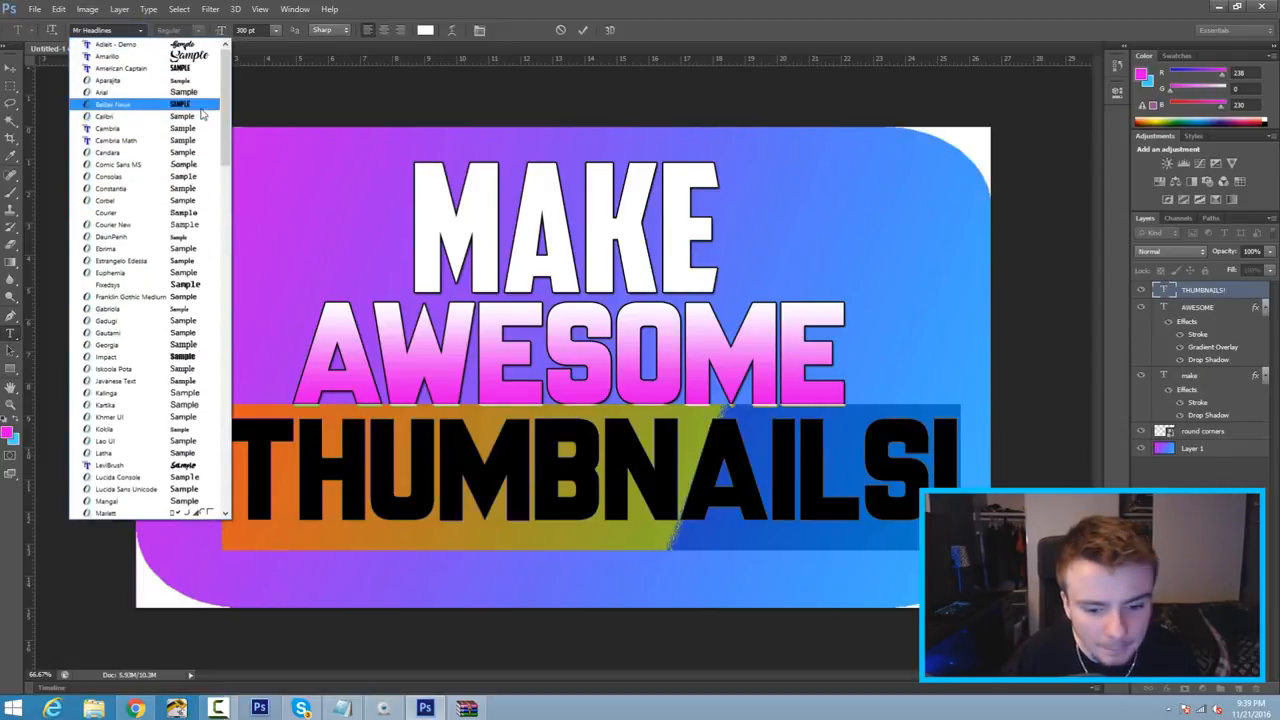
pyautogui.click(200, 105)
pyautogui.hotkey('ctrl', 'z')
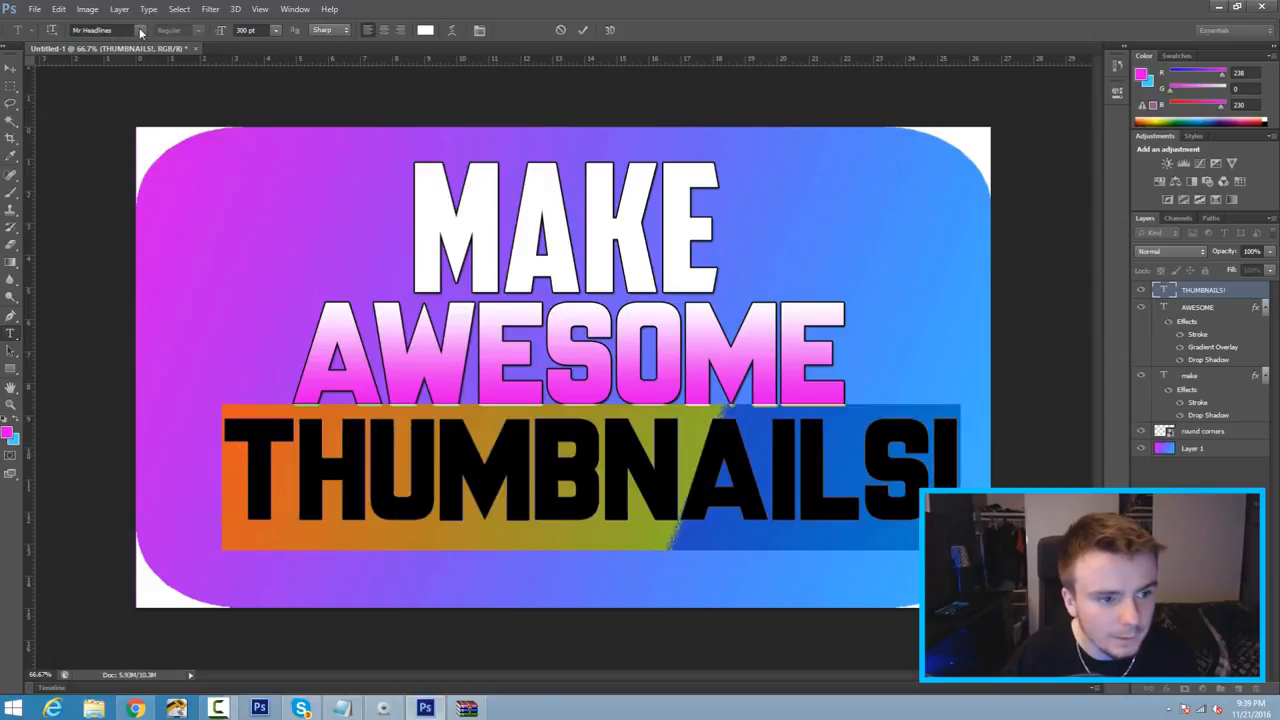
pyautogui.click(141, 31)
pyautogui.scroll(10, 162, 74)
pyautogui.scroll(4, 162, 76)
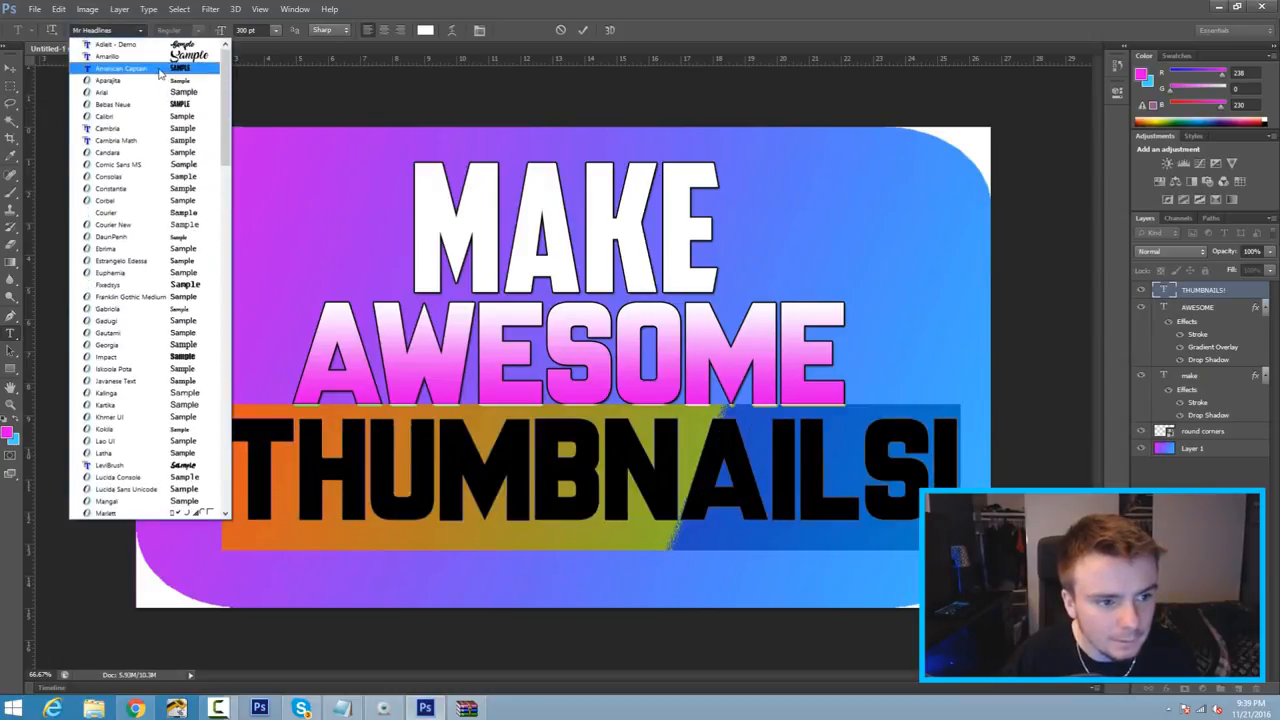
pyautogui.click(162, 105)
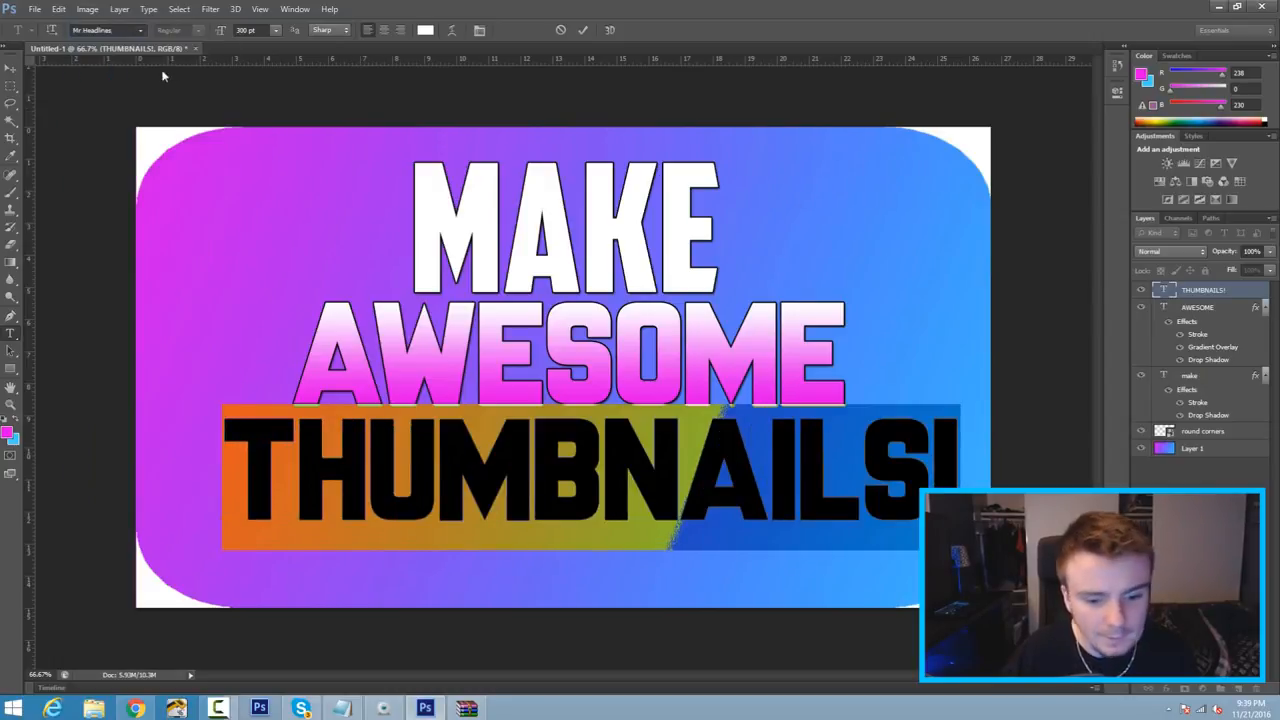
# Move the THUMBNAILS! text under AWESOME and slightly adjust its size with Free Transform.
pyautogui.click(10, 67)
pyautogui.moveTo(590, 483); pyautogui.dragTo(663, 484)
pyautogui.hotkey('ctrl', 't')
pyautogui.moveTo(858, 551); pyautogui.dragTo(870, 545)
pyautogui.press('Return')
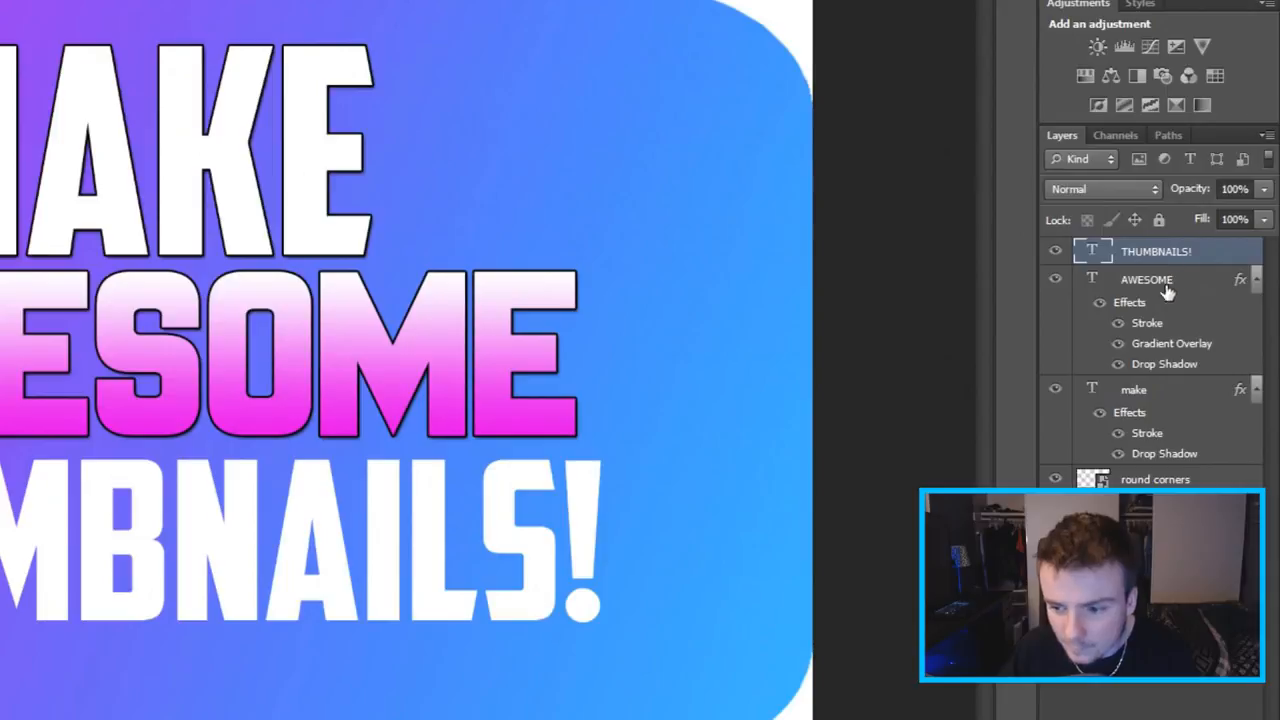
# Copy the layer style from the make layer and paste it onto the THUMBNAILS! layer.
pyautogui.click(1166, 387)
pyautogui.rightClick(1135, 400)
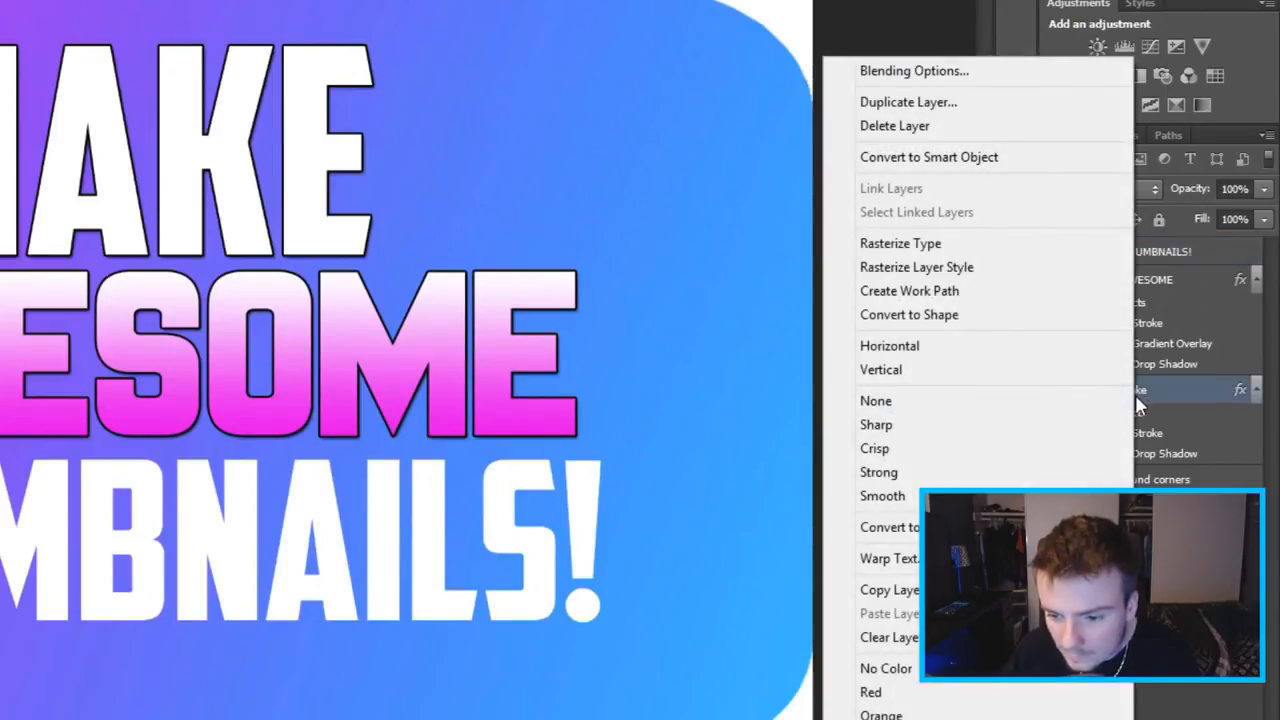
pyautogui.click(870, 591)
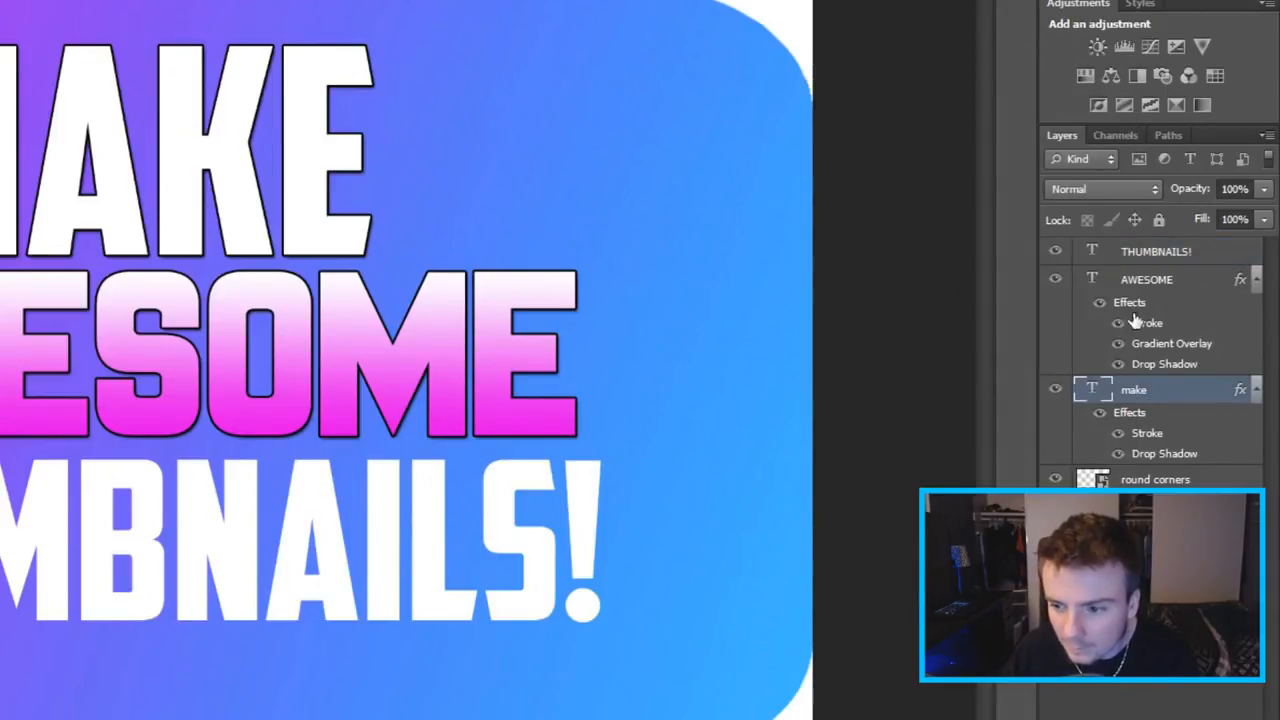
pyautogui.click(1153, 262)
pyautogui.rightClick(1120, 258)
pyautogui.click(885, 611)
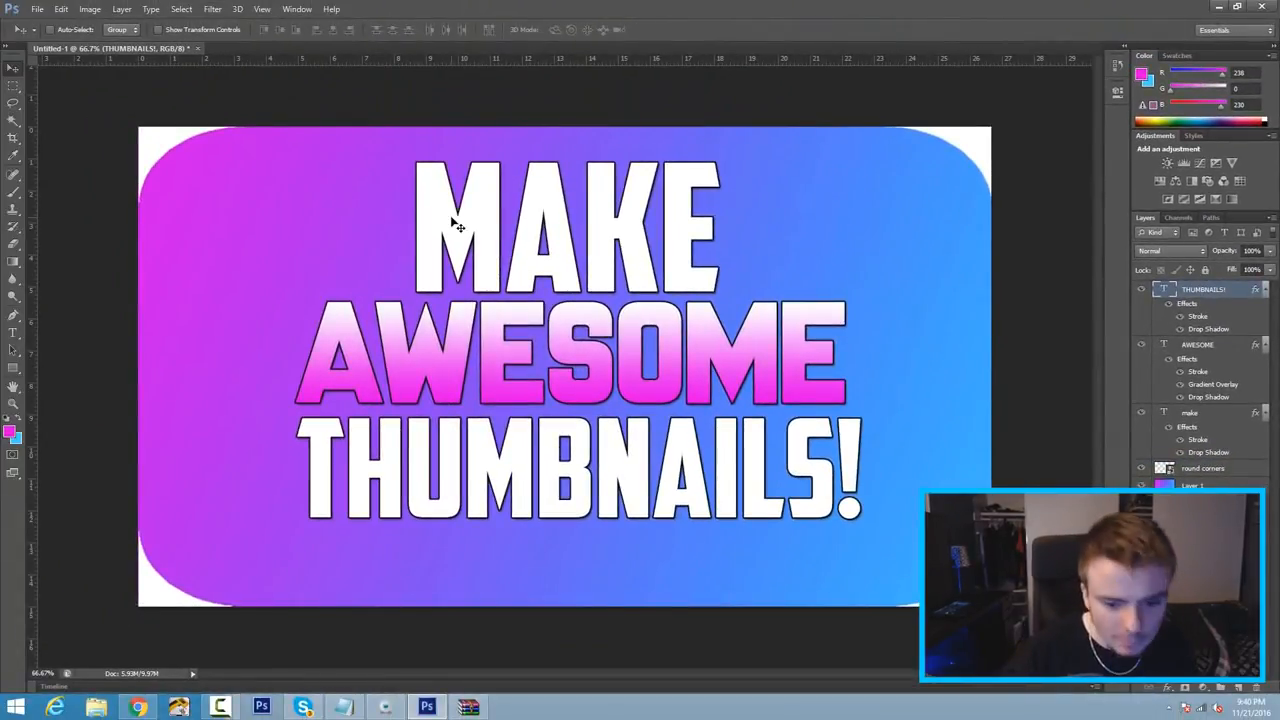
pyautogui.hotkey('ctrl', '-')
pyautogui.hotkey('ctrl', '-')
pyautogui.hotkey('ctrl', '-')
pyautogui.hotkey('ctrl', '-')
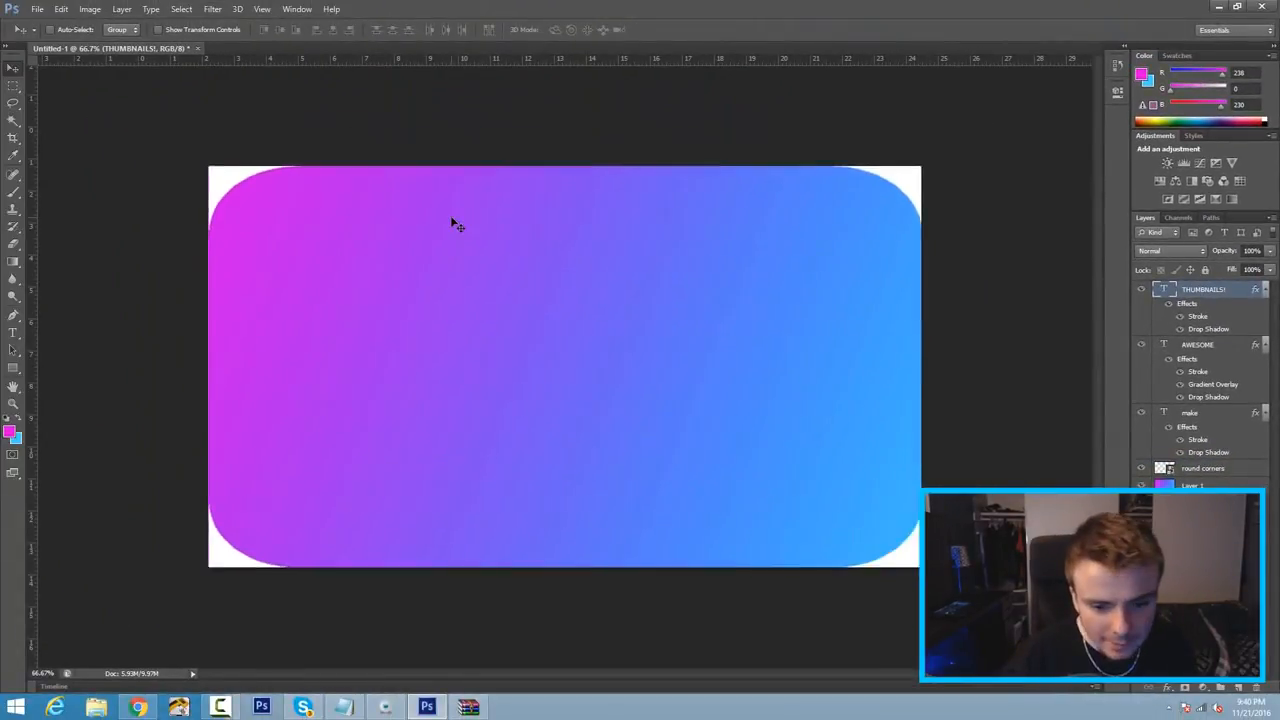
pyautogui.hotkey('ctrl', '+')
pyautogui.hotkey('ctrl', '+')
pyautogui.hotkey('ctrl', '+')
pyautogui.hotkey('ctrl', '+')
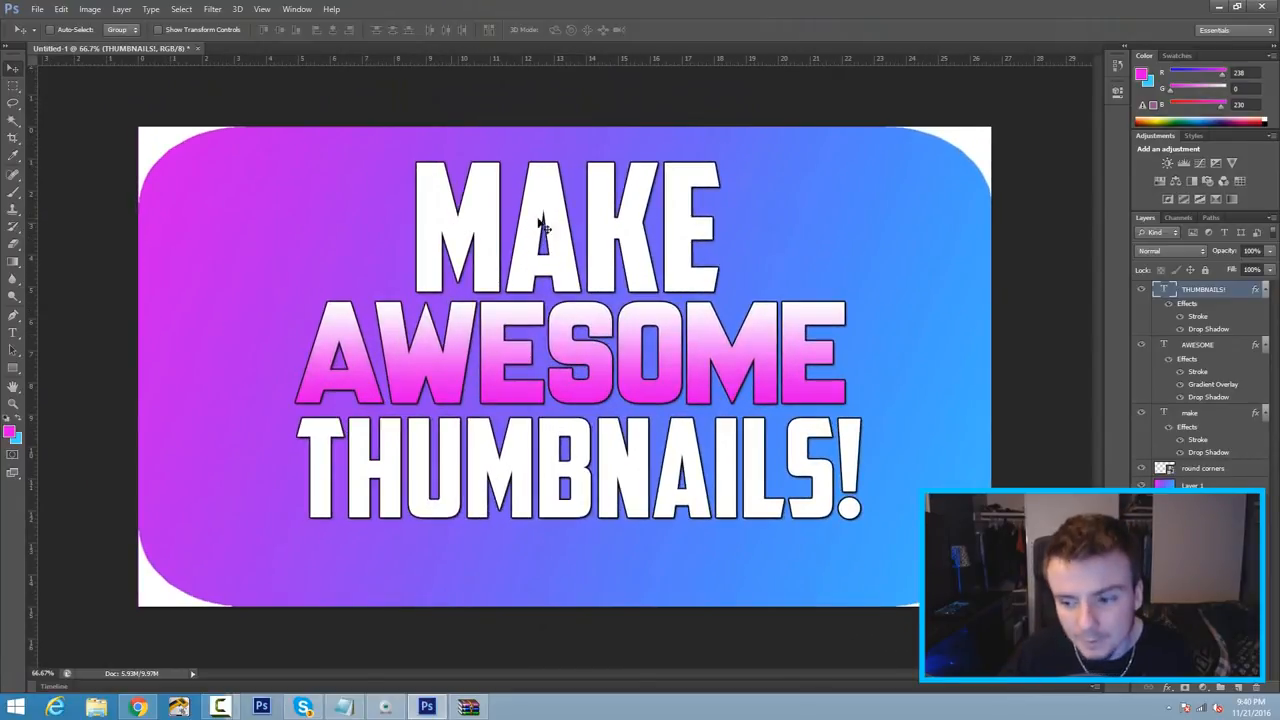
# Align the make text layer to the vertical and horizontal centres of the full canvas and clear the selection.
pyautogui.click(1222, 416)
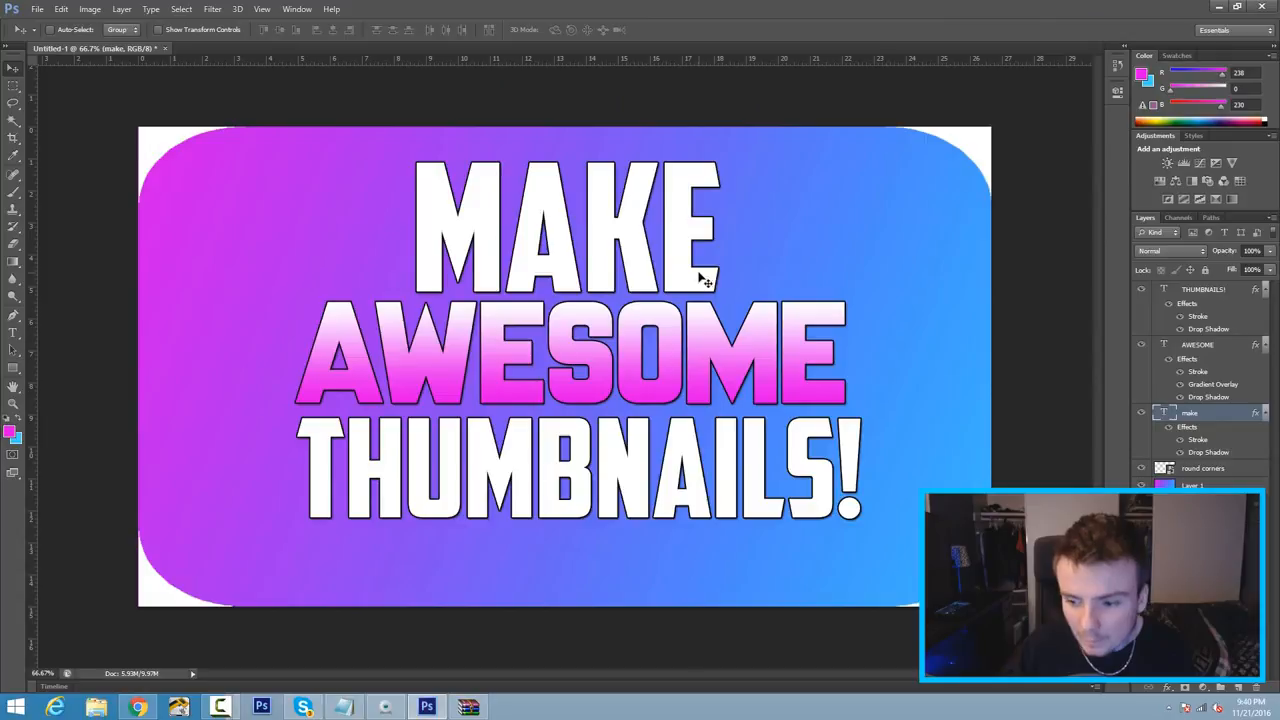
pyautogui.hotkey('ctrl', 'a')
pyautogui.click(121, 9)
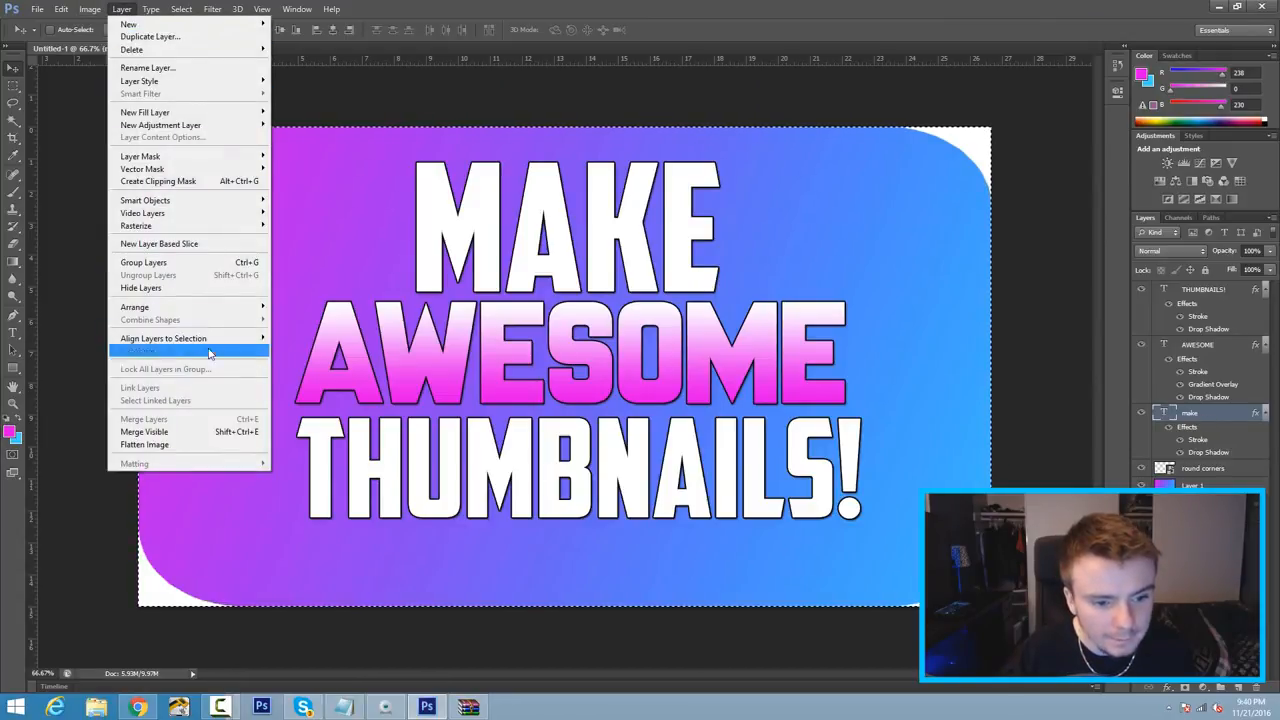
pyautogui.moveTo(209, 350)
pyautogui.click(330, 351)
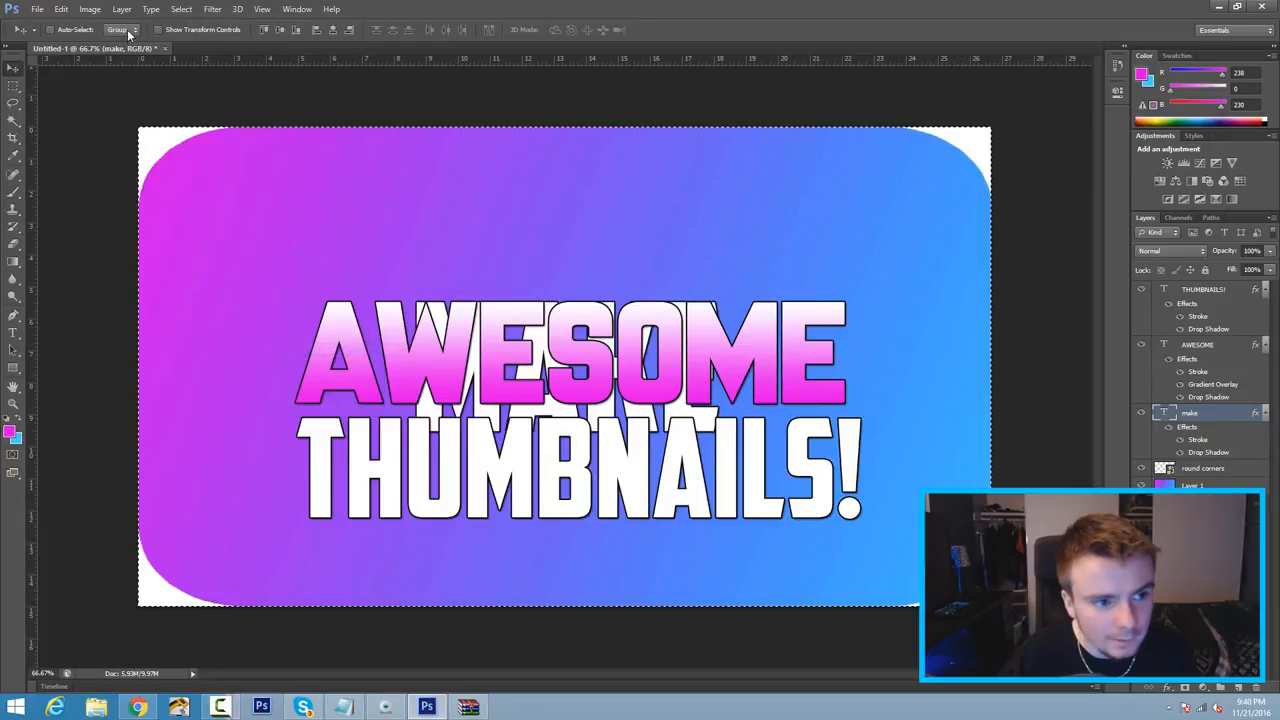
pyautogui.click(121, 9)
pyautogui.moveTo(200, 338)
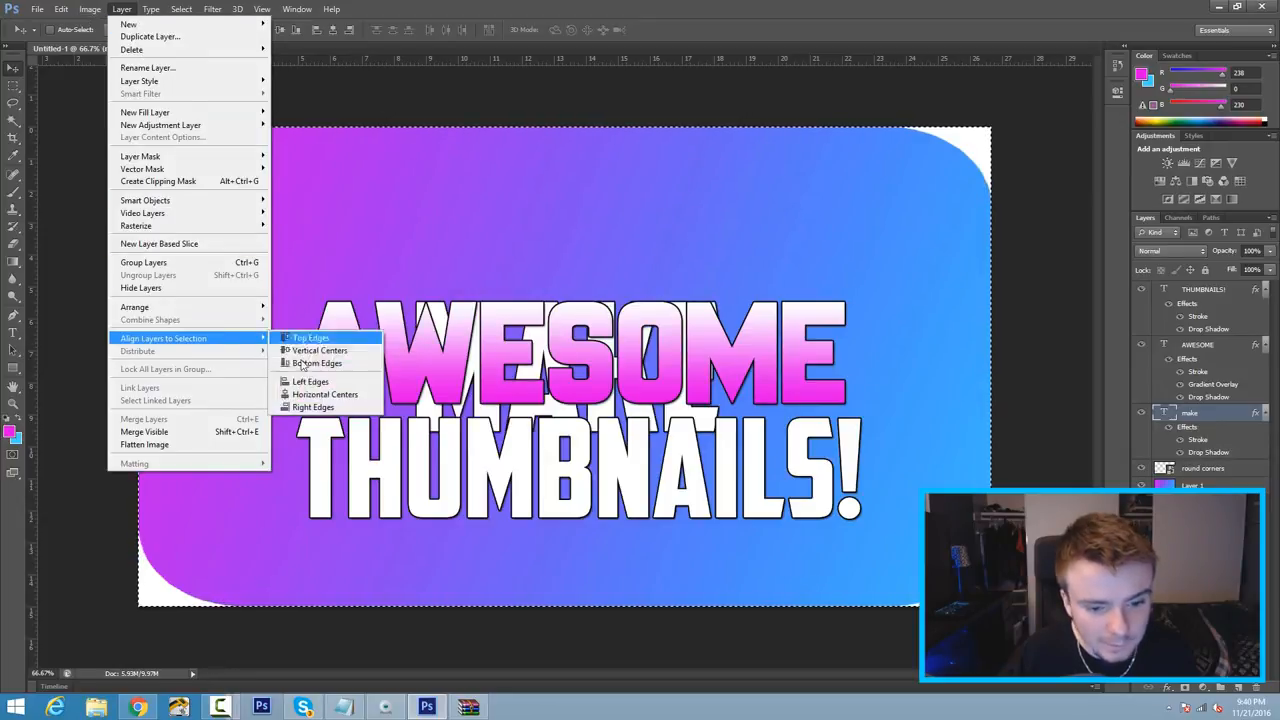
pyautogui.click(312, 394)
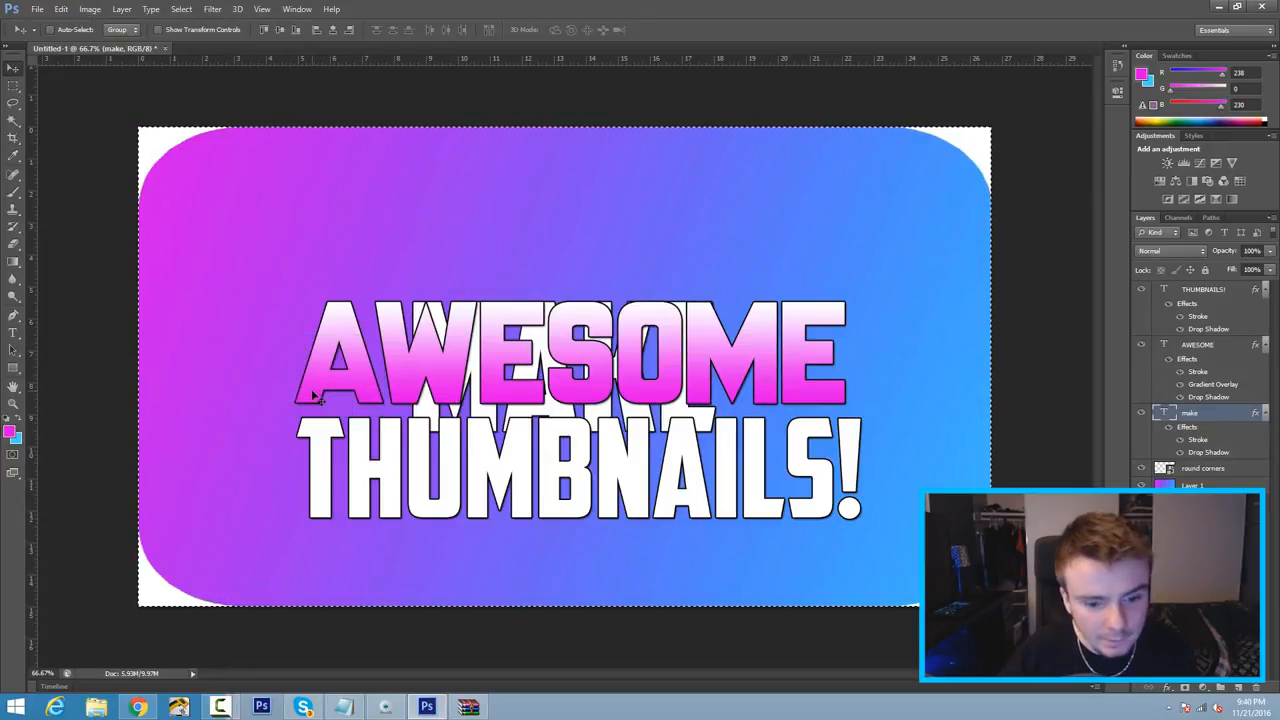
pyautogui.press('Up')
pyautogui.press('Return')
pyautogui.hotkey('ctrl', 'd')
# Nudge the make text layer straight up until it sits just above AWESOME without overlapping it.
pyautogui.press('Up')
pyautogui.press('Up')
pyautogui.press('Up')
pyautogui.press('Up')
pyautogui.press('Up')
pyautogui.press('Up')
pyautogui.press('Up')
pyautogui.press('Up')
pyautogui.press('Up')
pyautogui.press('Up')
pyautogui.press('Up')
pyautogui.press('Up')
pyautogui.press('Up')
pyautogui.press('Up')
pyautogui.press('Up')
pyautogui.press('Up')
pyautogui.press('Up')
pyautogui.press('Up')
pyautogui.press('Up')
pyautogui.press('Up')
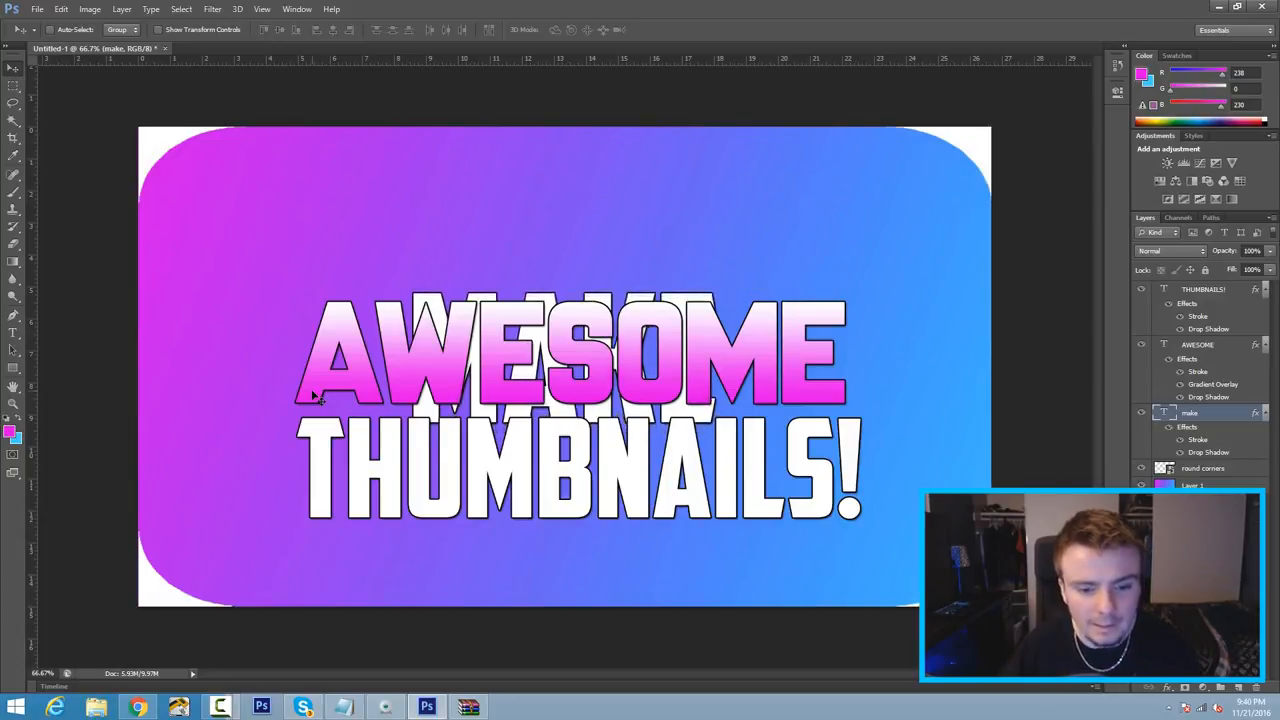
pyautogui.press('Up')
pyautogui.press('Up')
pyautogui.press('Up')
pyautogui.press('Up')
pyautogui.press('Up')
pyautogui.press('Up')
pyautogui.press('Up')
pyautogui.press('Up')
pyautogui.press('Up')
pyautogui.press('Up')
pyautogui.press('Up')
pyautogui.press('Up')
pyautogui.press('Up')
pyautogui.press('Up')
pyautogui.press('Up')
pyautogui.press('Up')
pyautogui.press('Up')
pyautogui.press('Up')
pyautogui.press('Up')
pyautogui.press('Up')
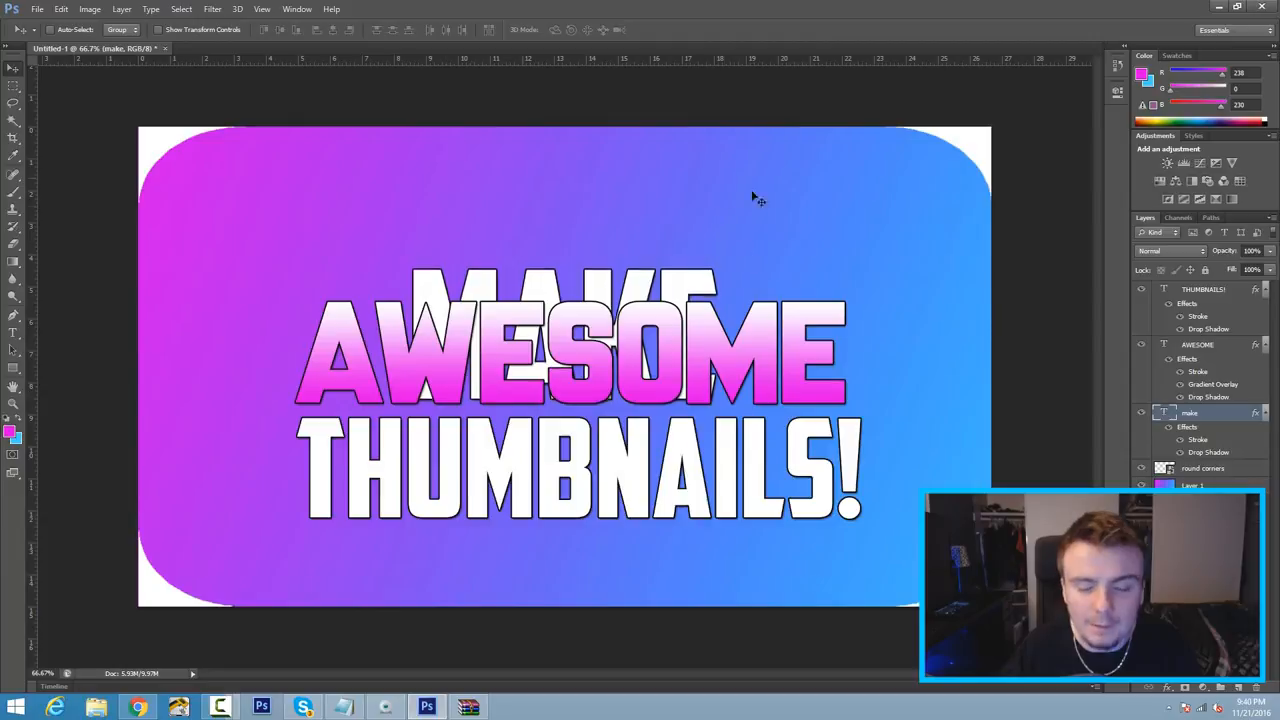
pyautogui.press('Up')
pyautogui.press('Up')
pyautogui.press('Up')
pyautogui.press('Up')
pyautogui.press('Up')
pyautogui.press('Up')
pyautogui.press('Up')
pyautogui.press('Up')
pyautogui.press('Up')
pyautogui.press('Up')
pyautogui.press('Up')
pyautogui.press('Up')
pyautogui.press('Up')
pyautogui.press('Up')
pyautogui.press('Up')
pyautogui.press('Up')
pyautogui.press('Up')
pyautogui.press('Up')
pyautogui.press('Up')
pyautogui.press('Up')
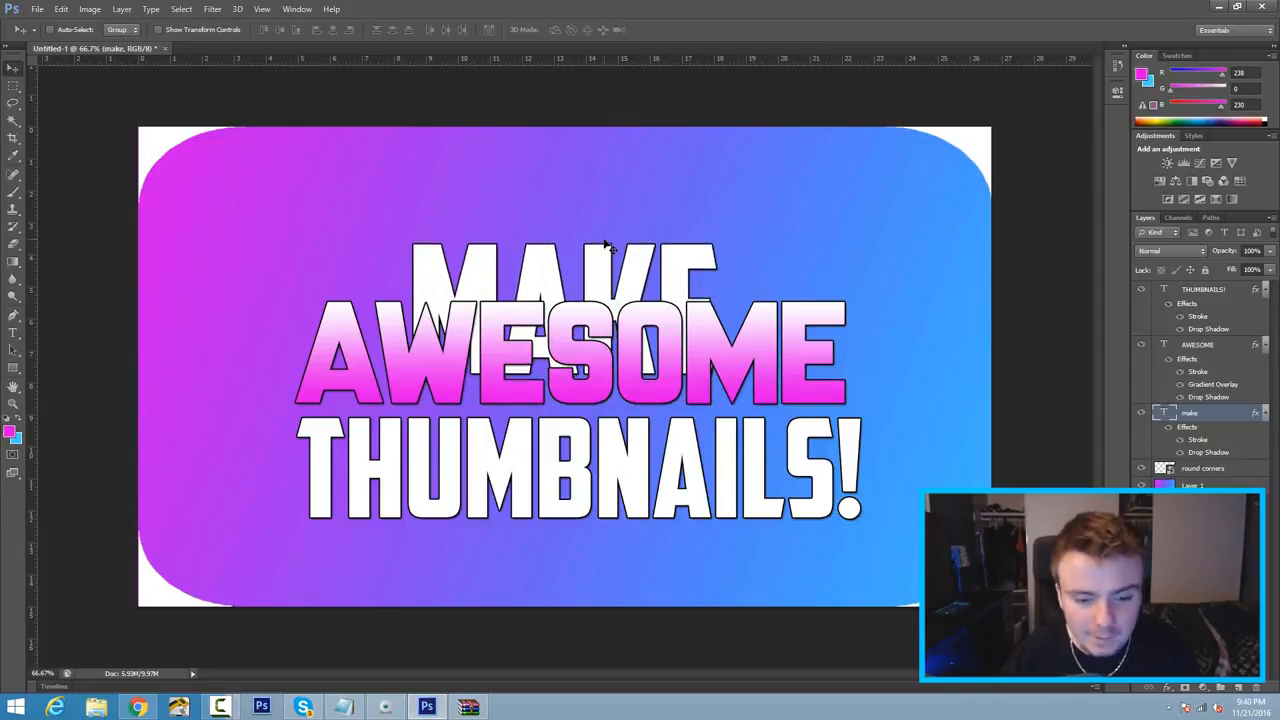
pyautogui.press('Up')
pyautogui.press('Up')
pyautogui.press('Up')
pyautogui.press('Up')
pyautogui.press('Up')
pyautogui.press('Up')
pyautogui.press('Up')
pyautogui.press('Up')
pyautogui.press('Up')
pyautogui.press('Up')
pyautogui.press('Up')
pyautogui.press('Up')
pyautogui.press('Up')
pyautogui.press('Up')
pyautogui.press('Up')
pyautogui.press('Up')
pyautogui.press('Up')
pyautogui.press('Up')
pyautogui.press('Up')
pyautogui.press('Up')
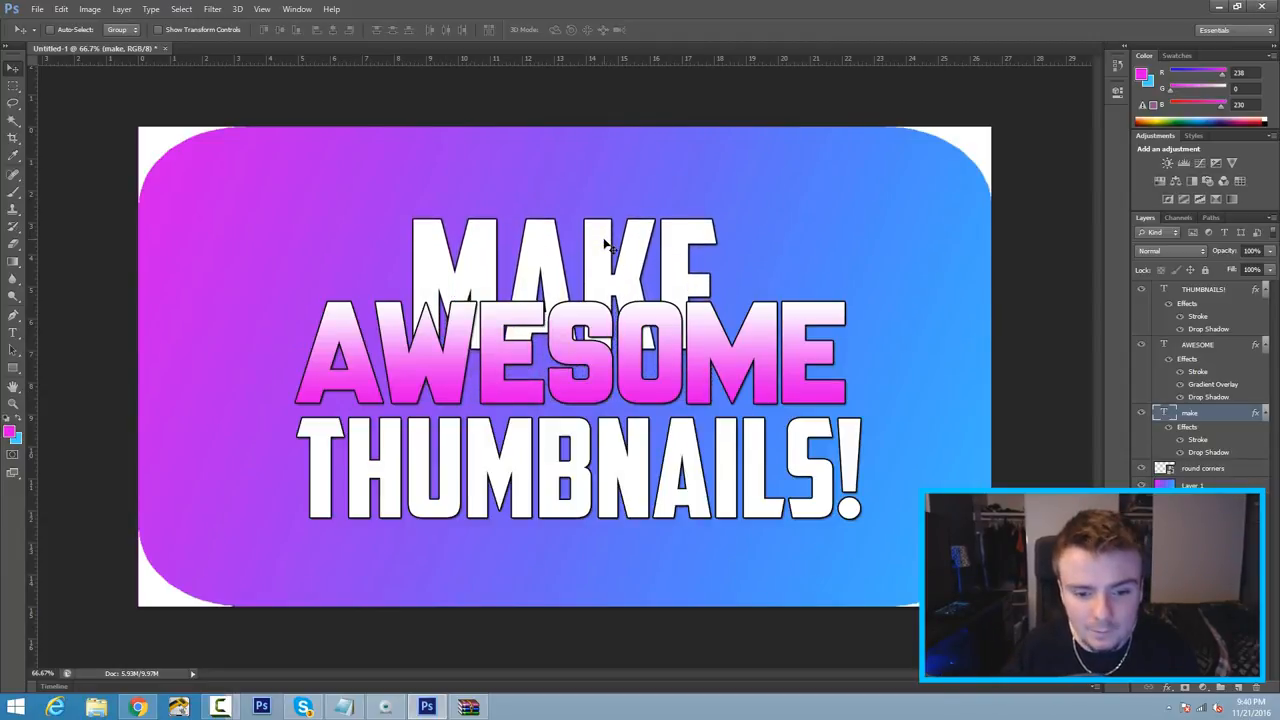
pyautogui.press('Up')
pyautogui.press('Up')
pyautogui.press('Up')
pyautogui.press('Up')
pyautogui.press('Up')
pyautogui.press('Up')
pyautogui.press('Up')
pyautogui.press('Up')
pyautogui.press('Up')
pyautogui.press('Up')
pyautogui.press('Up')
pyautogui.press('Up')
pyautogui.press('Up')
pyautogui.press('Up')
pyautogui.press('Up')
pyautogui.press('Up')
pyautogui.press('Up')
pyautogui.press('Up')
pyautogui.press('Up')
pyautogui.press('Up')
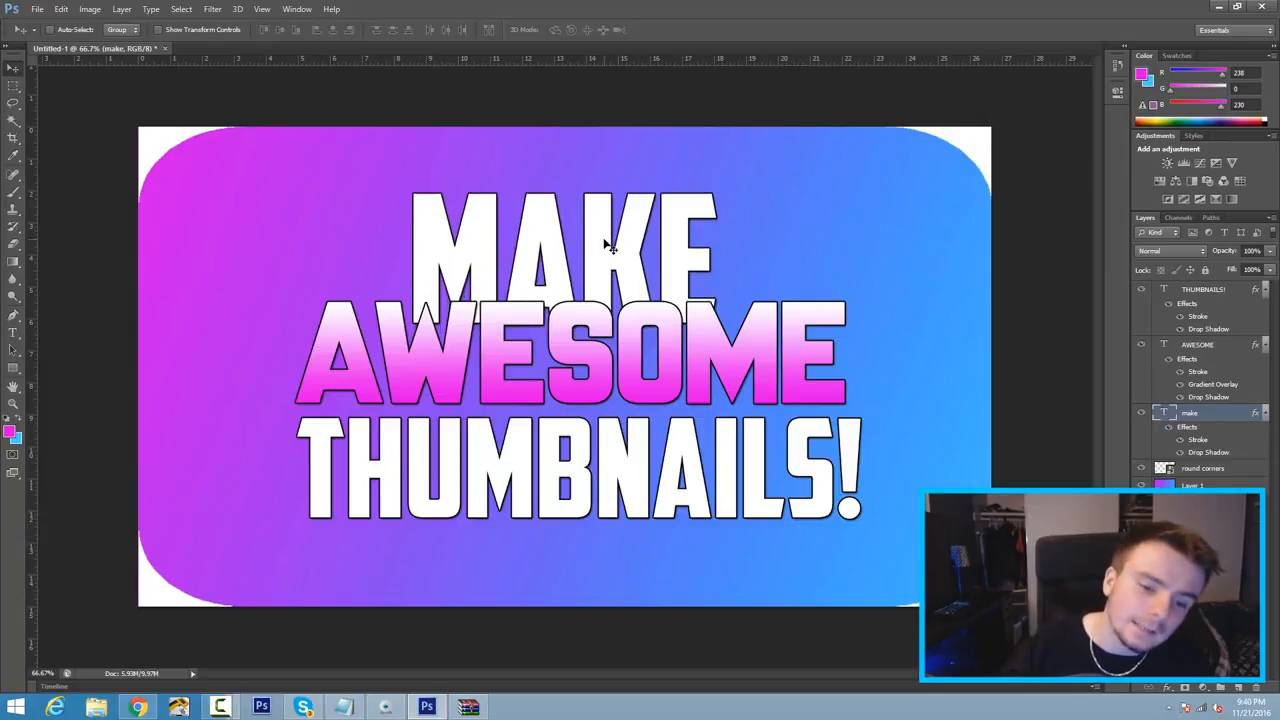
pyautogui.press('Up')
pyautogui.press('Up')
pyautogui.press('Up')
pyautogui.press('Up')
pyautogui.press('Up')
pyautogui.press('Up')
pyautogui.press('Up')
pyautogui.press('Up')
pyautogui.press('Up')
pyautogui.press('Up')
pyautogui.press('Up')
pyautogui.press('Up')
pyautogui.press('Up')
pyautogui.press('Up')
pyautogui.press('Up')
pyautogui.press('Up')
pyautogui.press('Up')
pyautogui.press('Up')
pyautogui.press('Up')
pyautogui.press('Up')
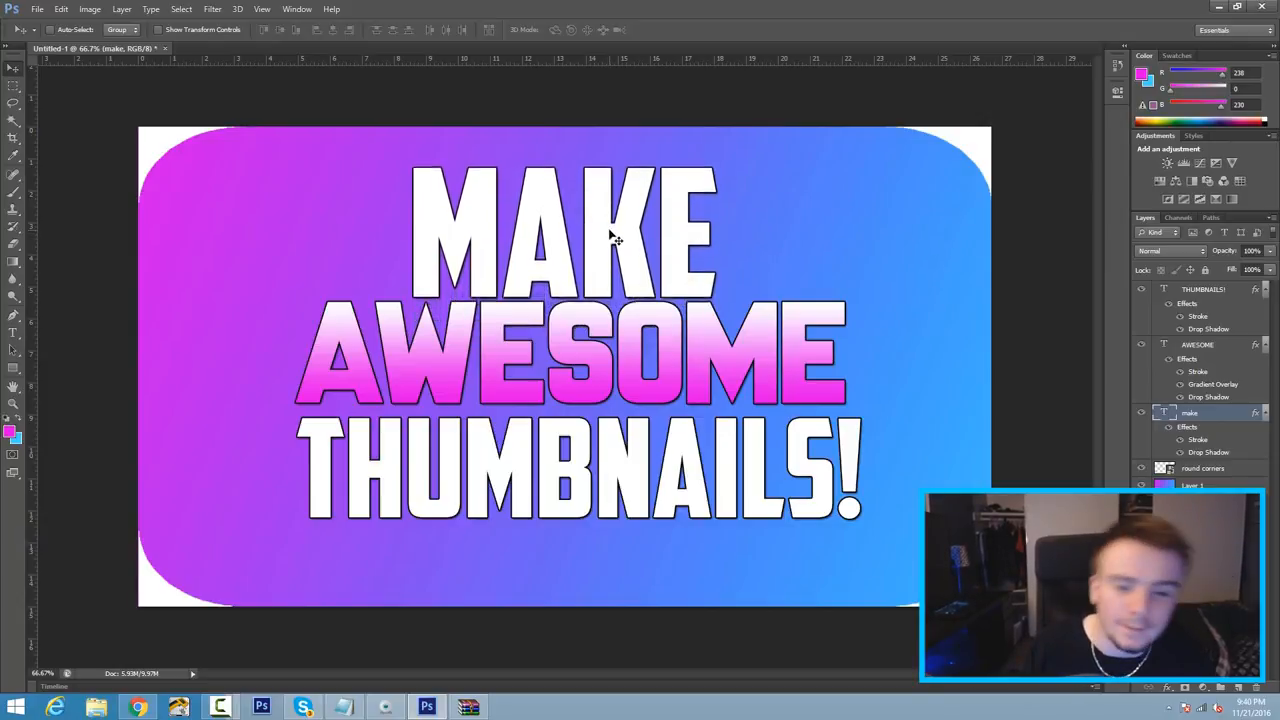
# Align the AWESOME layer to the vertical and horizontal centres of the full canvas and clear the selection.
pyautogui.click(1234, 343)
pyautogui.hotkey('ctrl', 'a')
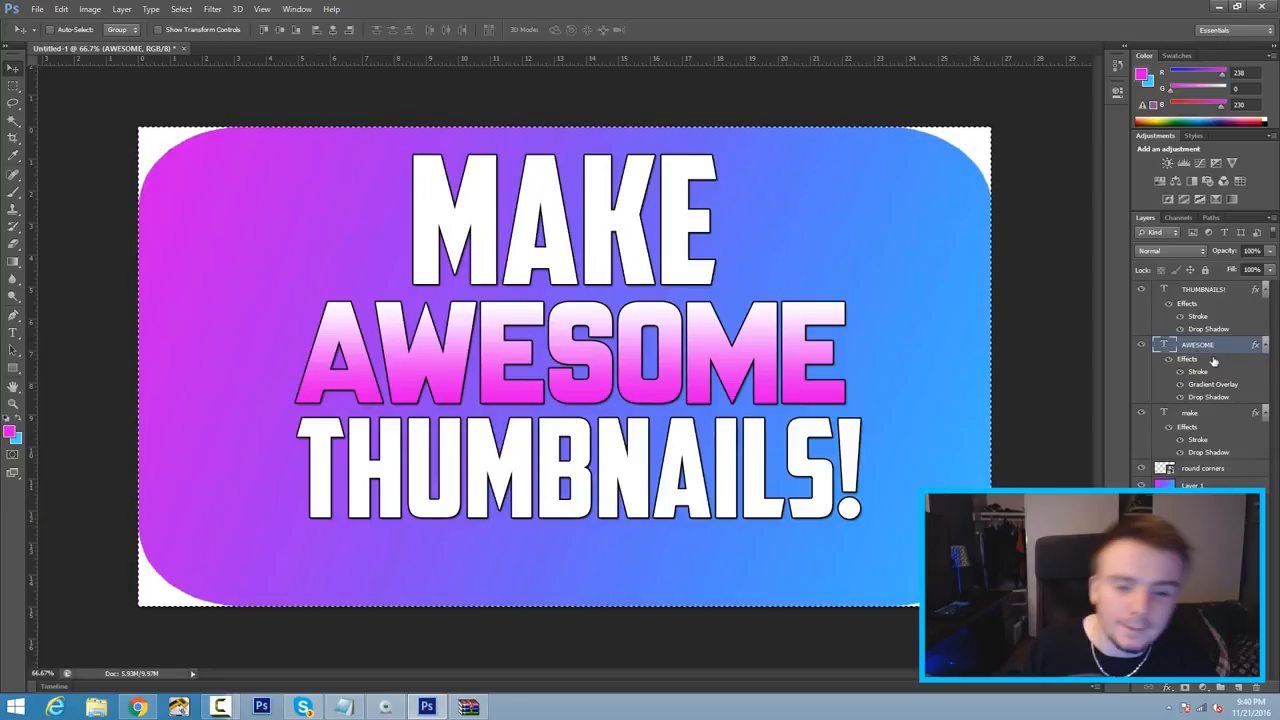
pyautogui.click(122, 10)
pyautogui.moveTo(240, 338)
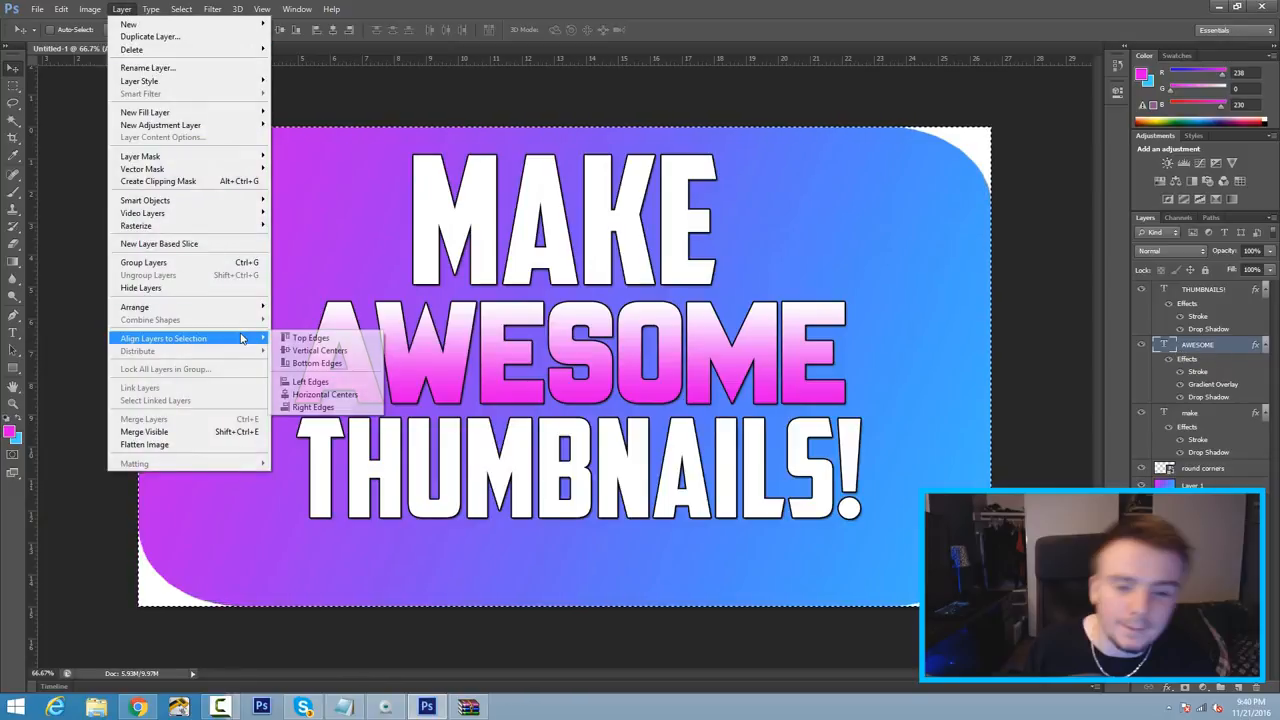
pyautogui.click(300, 351)
pyautogui.click(122, 9)
pyautogui.moveTo(240, 340)
pyautogui.click(333, 398)
pyautogui.hotkey('ctrl', 'd')
# Nudge the AWESOME text straight up so it sits evenly between MAKE and THUMBNAILS!
pyautogui.press('Up')
pyautogui.press('Up')
pyautogui.press('Up')
pyautogui.press('Up')
pyautogui.press('Up')
pyautogui.press('Up')
pyautogui.press('Up')
pyautogui.press('Up')
pyautogui.press('Up')
pyautogui.press('Up')
pyautogui.press('Up')
pyautogui.press('Up')
pyautogui.press('Up')
pyautogui.press('Up')
pyautogui.press('Up')
pyautogui.press('Up')
pyautogui.press('Up')
pyautogui.press('Up')
pyautogui.press('Up')
pyautogui.press('Up')
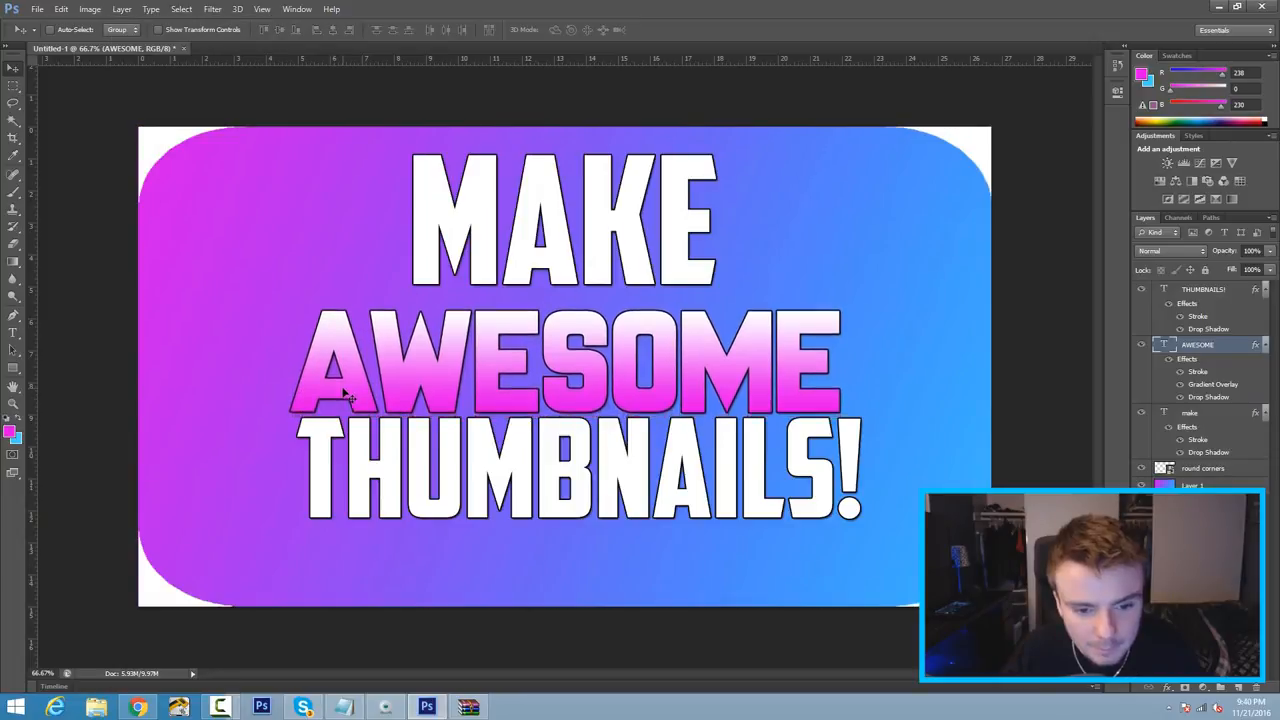
pyautogui.press('Up')
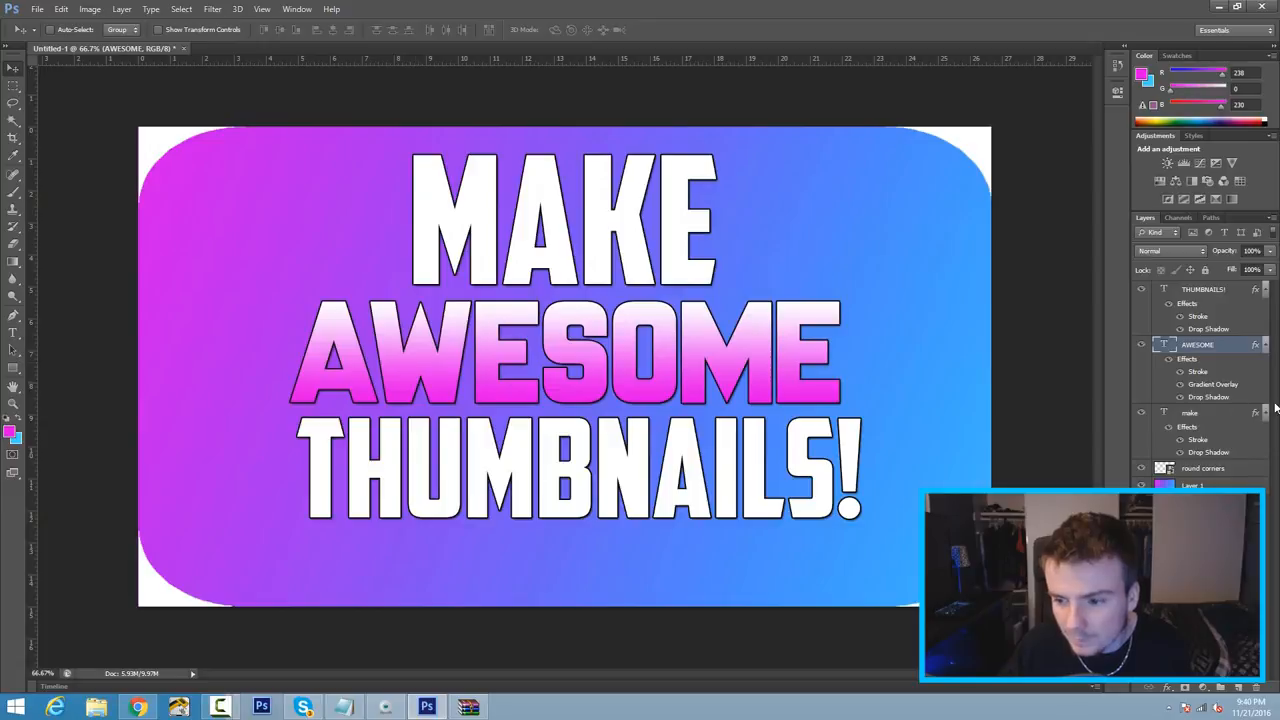
# Select the whole canvas and align the THUMBNAILS! layer to its vertical and horizontal centres.
pyautogui.click(1217, 292)
pyautogui.hotkey('ctrl', 'a')
pyautogui.click(121, 9)
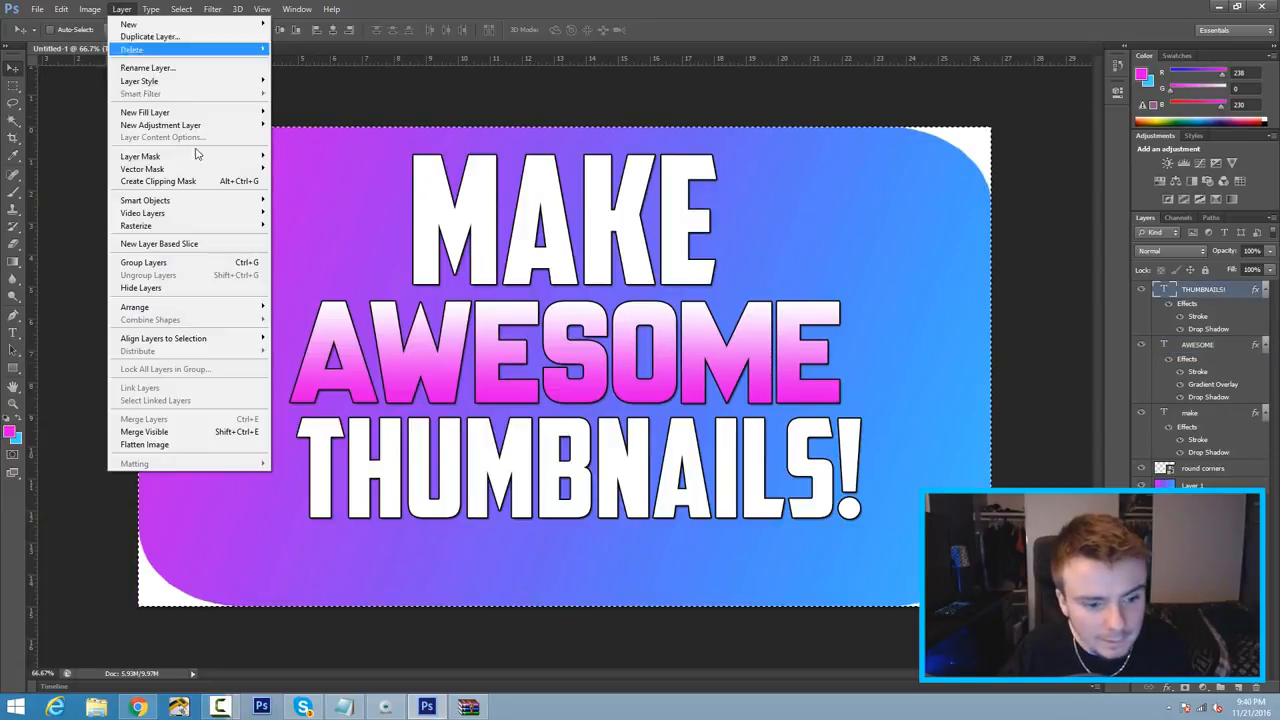
pyautogui.click(305, 351)
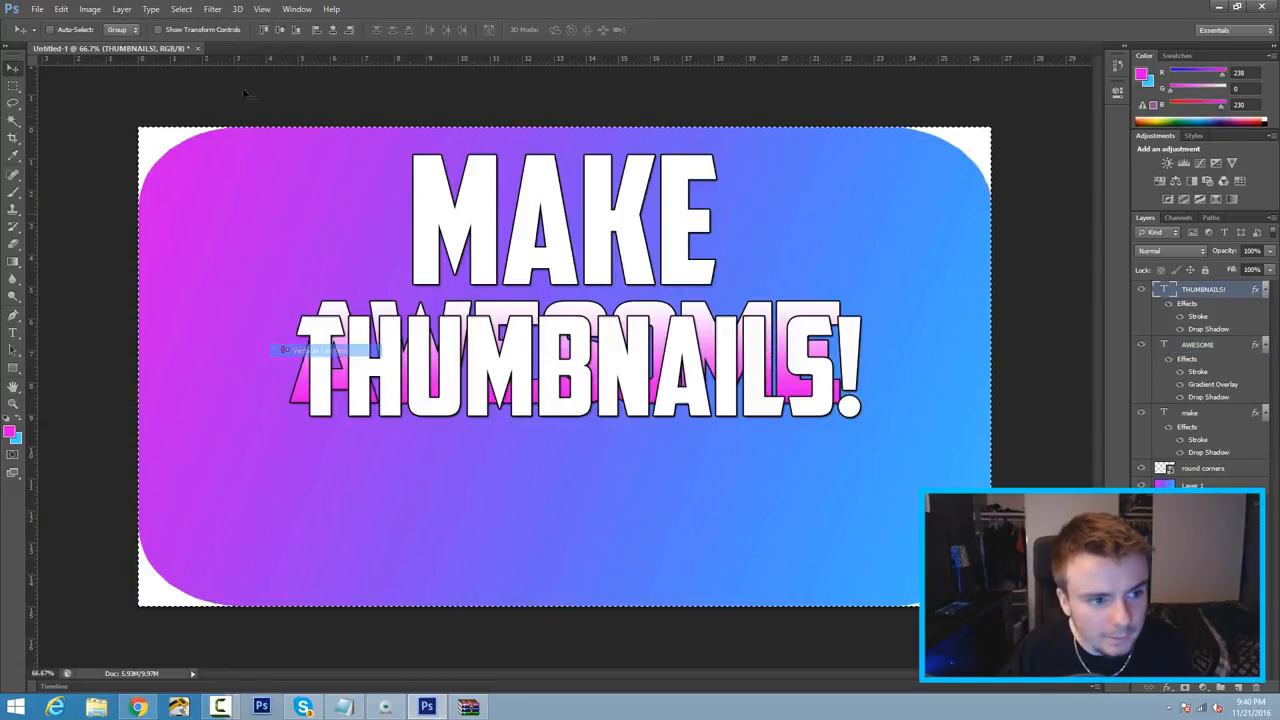
pyautogui.click(121, 9)
pyautogui.moveTo(262, 338)
pyautogui.click(306, 395)
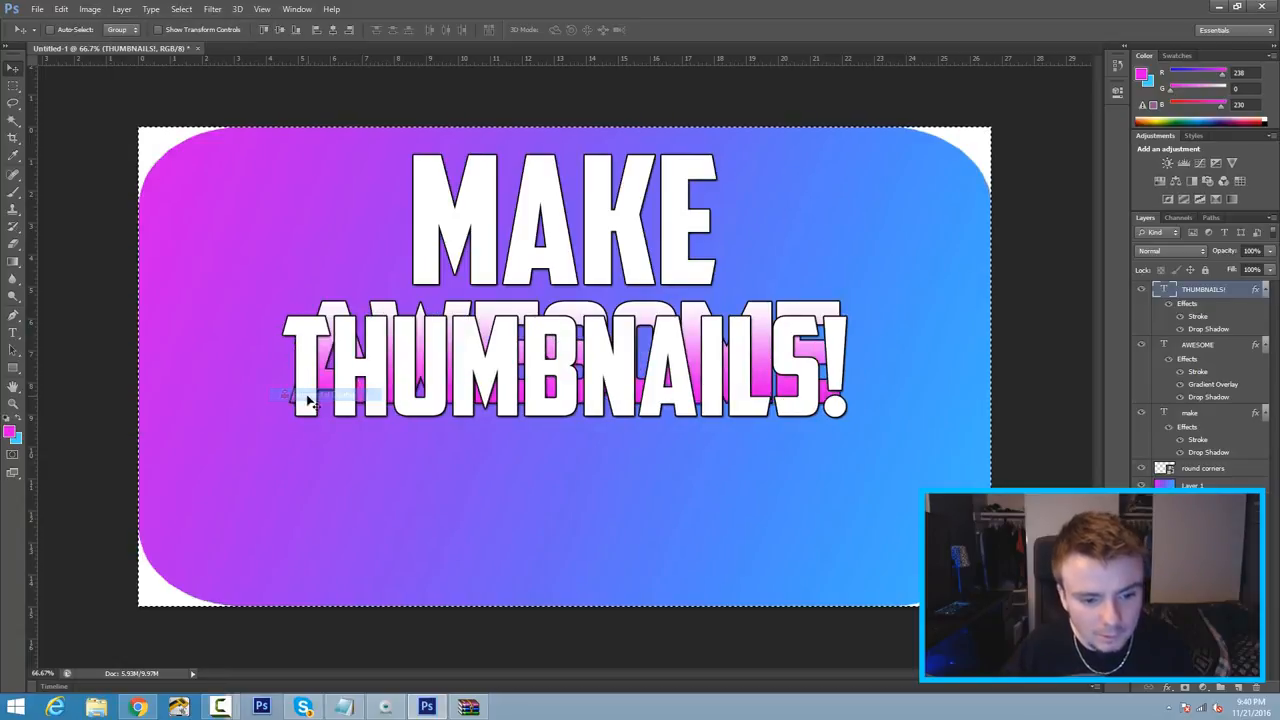
# Clear the selection and nudge the THUMBNAILS! text straight down until it sits just below AWESOME without overlapping it.
pyautogui.hotkey('ctrl', 'd')
pyautogui.press('Down')
pyautogui.press('Down')
pyautogui.press('Down')
pyautogui.press('Down')
pyautogui.press('Down')
pyautogui.press('Down')
pyautogui.press('Down')
pyautogui.press('Down')
pyautogui.press('Down')
pyautogui.press('Down')
pyautogui.press('Down')
pyautogui.press('Down')
pyautogui.press('Down')
pyautogui.press('Down')
pyautogui.press('Down')
pyautogui.press('Down')
pyautogui.press('Down')
pyautogui.press('Down')
pyautogui.press('Down')
pyautogui.press('Down')
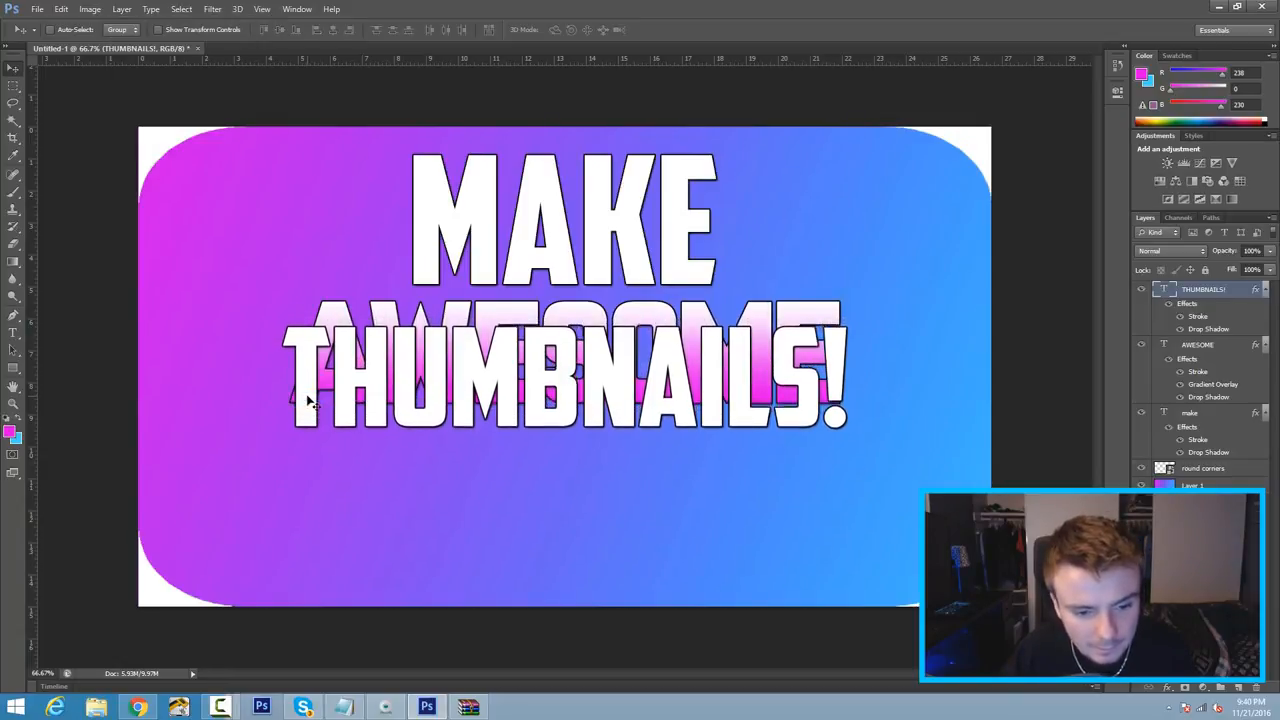
pyautogui.press('Down')
pyautogui.press('Down')
pyautogui.press('Down')
pyautogui.press('Down')
pyautogui.press('Down')
pyautogui.press('Down')
pyautogui.press('Down')
pyautogui.press('Down')
pyautogui.press('Down')
pyautogui.press('Down')
pyautogui.press('Down')
pyautogui.press('Down')
pyautogui.press('Down')
pyautogui.press('Down')
pyautogui.press('Down')
pyautogui.press('Down')
pyautogui.press('Down')
pyautogui.press('Down')
pyautogui.press('Down')
pyautogui.press('Down')
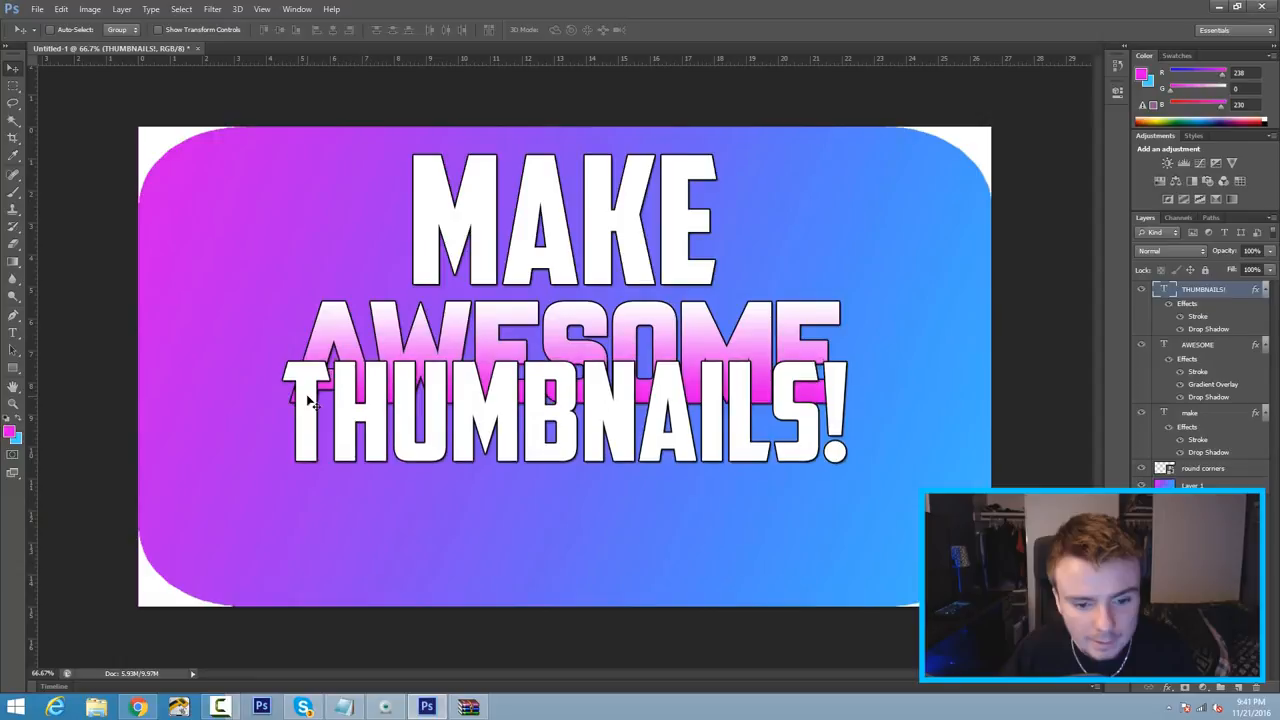
pyautogui.press('Down')
pyautogui.press('Down')
pyautogui.press('Down')
pyautogui.press('Down')
pyautogui.press('Down')
pyautogui.press('Down')
pyautogui.press('Down')
pyautogui.press('Down')
pyautogui.press('Down')
pyautogui.press('Down')
pyautogui.press('Down')
pyautogui.press('Down')
pyautogui.press('Down')
pyautogui.press('Down')
pyautogui.press('Down')
pyautogui.press('Down')
pyautogui.press('Down')
pyautogui.press('Down')
pyautogui.press('Down')
pyautogui.press('Down')
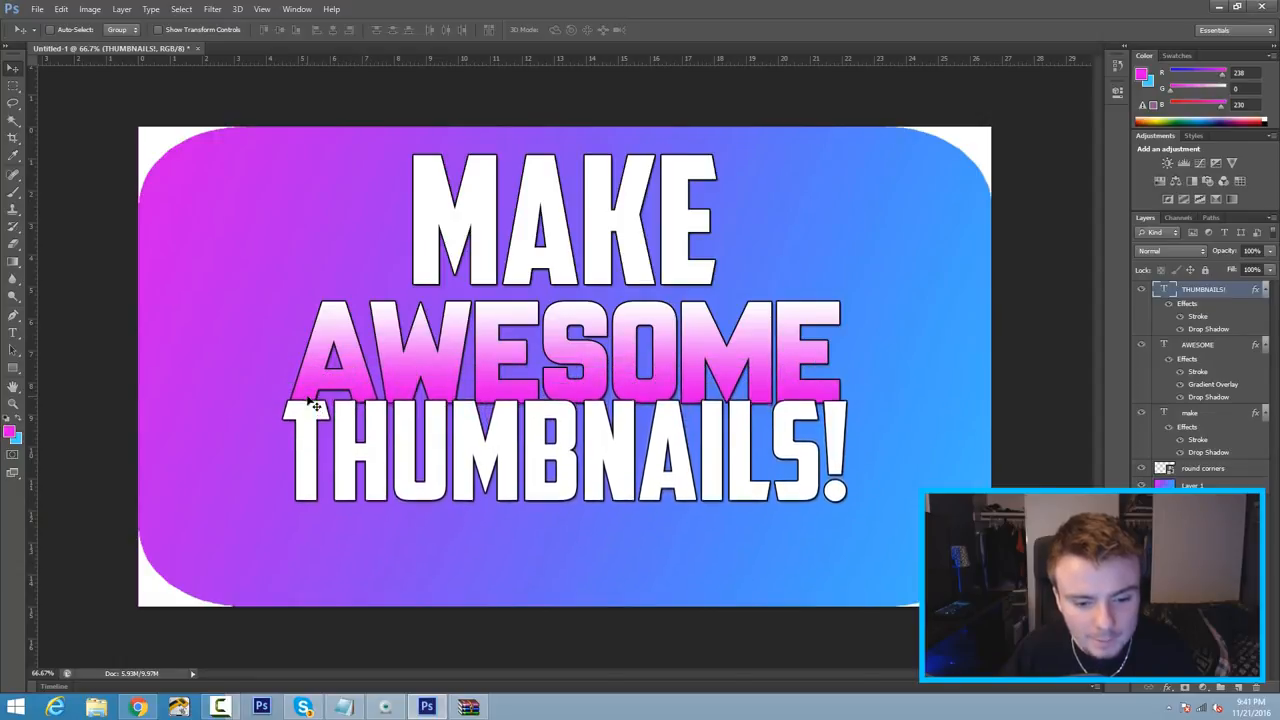
pyautogui.press('Down')
pyautogui.press('Down')
pyautogui.press('Down')
pyautogui.press('Down')
pyautogui.press('Down')
pyautogui.press('Down')
pyautogui.press('Down')
pyautogui.press('Down')
pyautogui.press('Down')
pyautogui.press('Down')
pyautogui.press('Down')
pyautogui.press('Down')
pyautogui.hotkey('ctrl', '-')
pyautogui.hotkey('ctrl', '-')
pyautogui.hotkey('ctrl', '-')
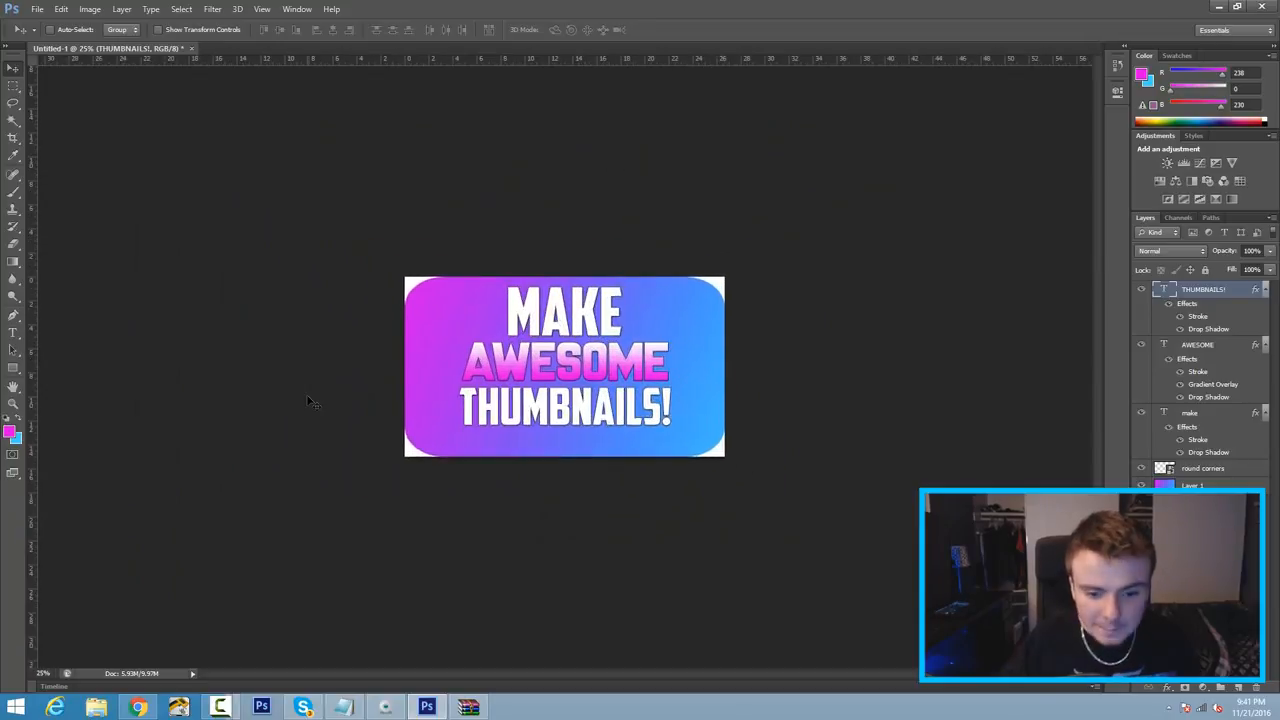
pyautogui.hotkey('ctrl', '+')
pyautogui.hotkey('ctrl', '+')
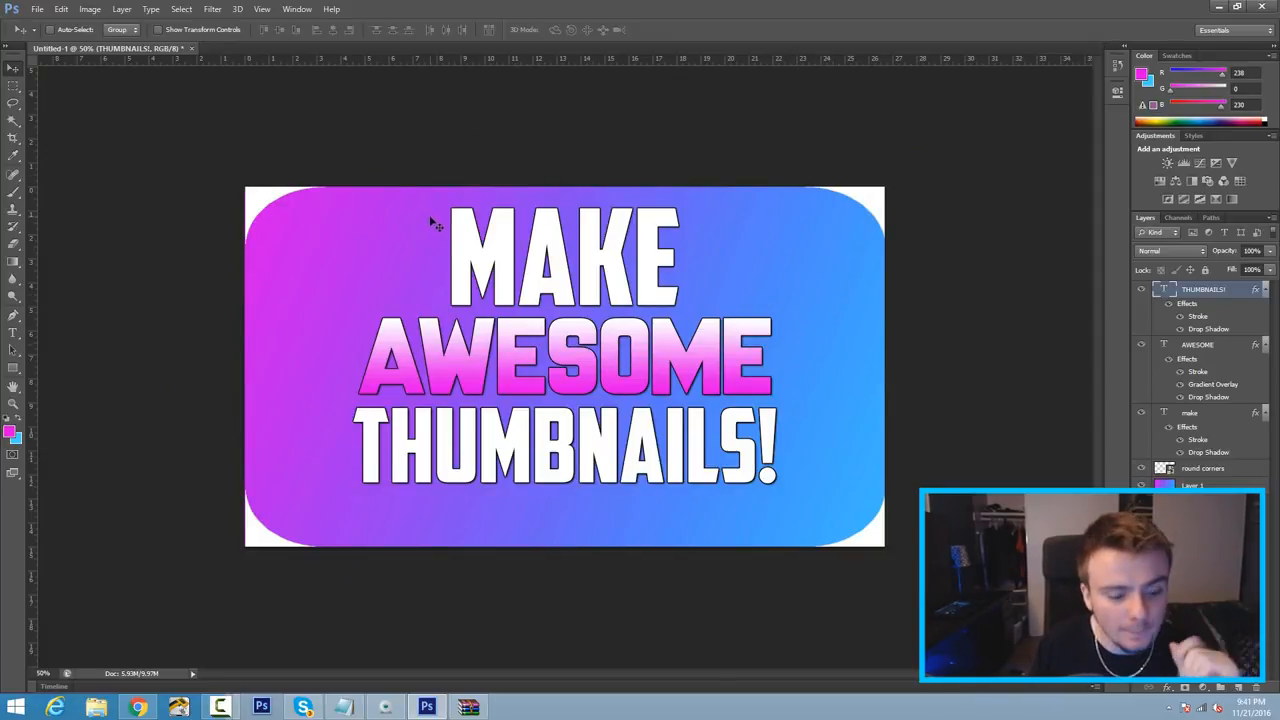
# Switch to Chrome and look over the YouTube search results for photoshop graphics pack.
pyautogui.moveTo(142, 712)
pyautogui.click(142, 710)
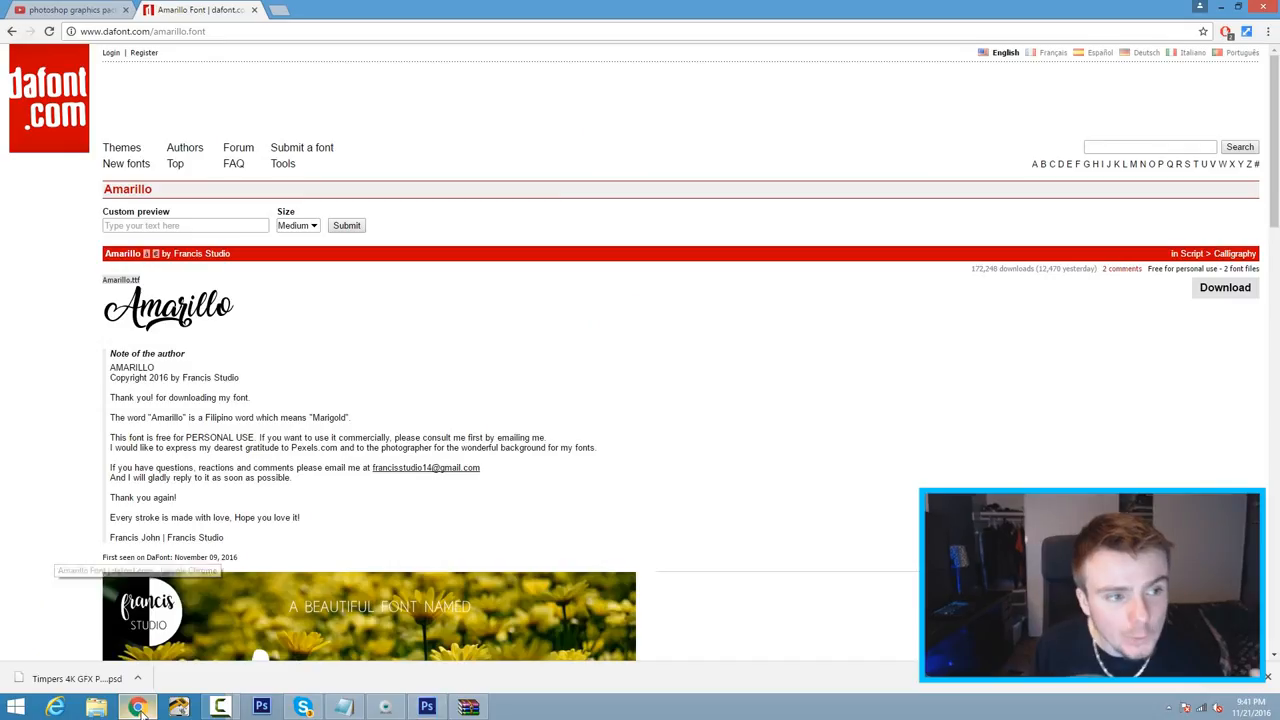
pyautogui.click(55, 12)
pyautogui.moveTo(297, 63); pyautogui.dragTo(64, 78)
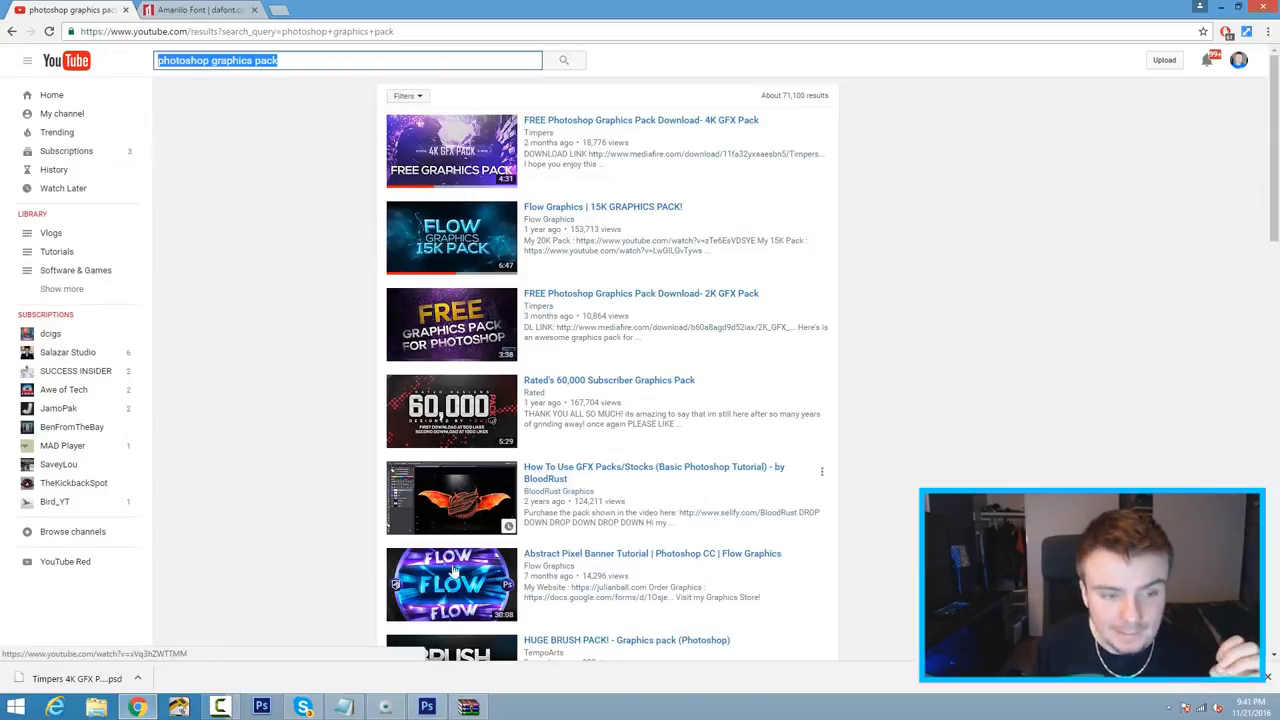
# Switch back to Photoshop and open the GFX Pack PSD from the Downloads folder.
pyautogui.click(426, 707)
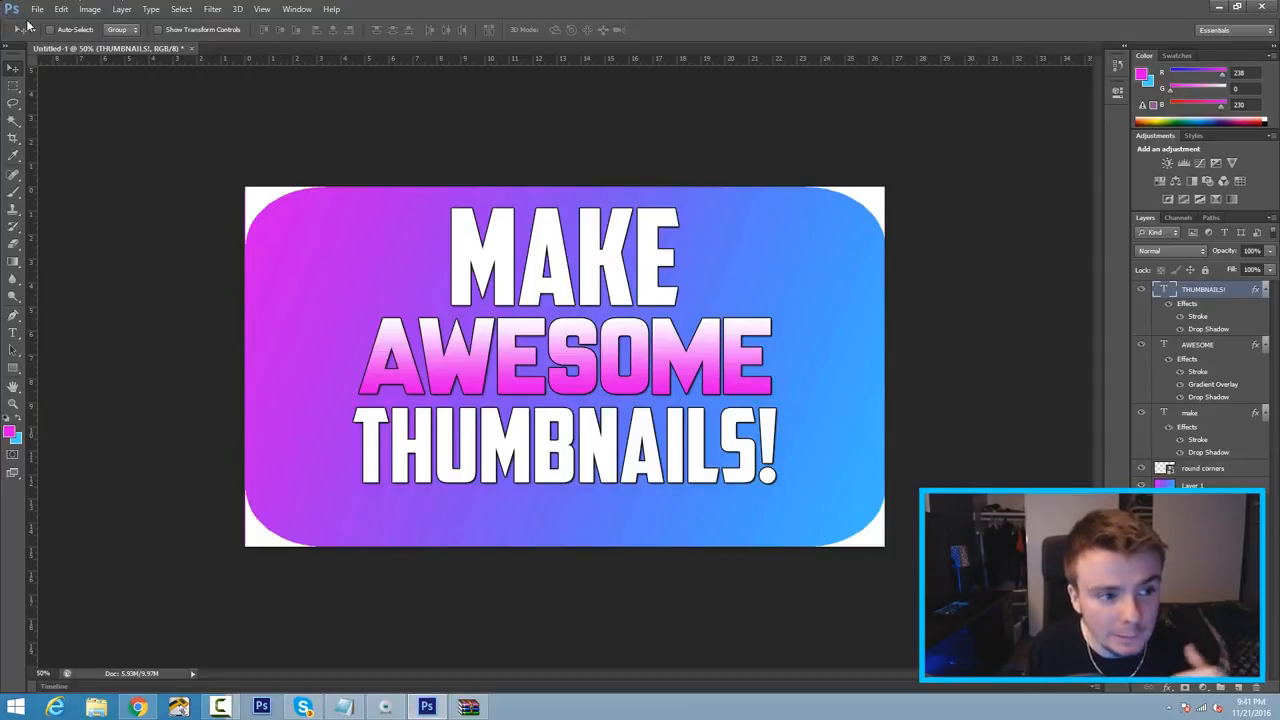
pyautogui.click(36, 9)
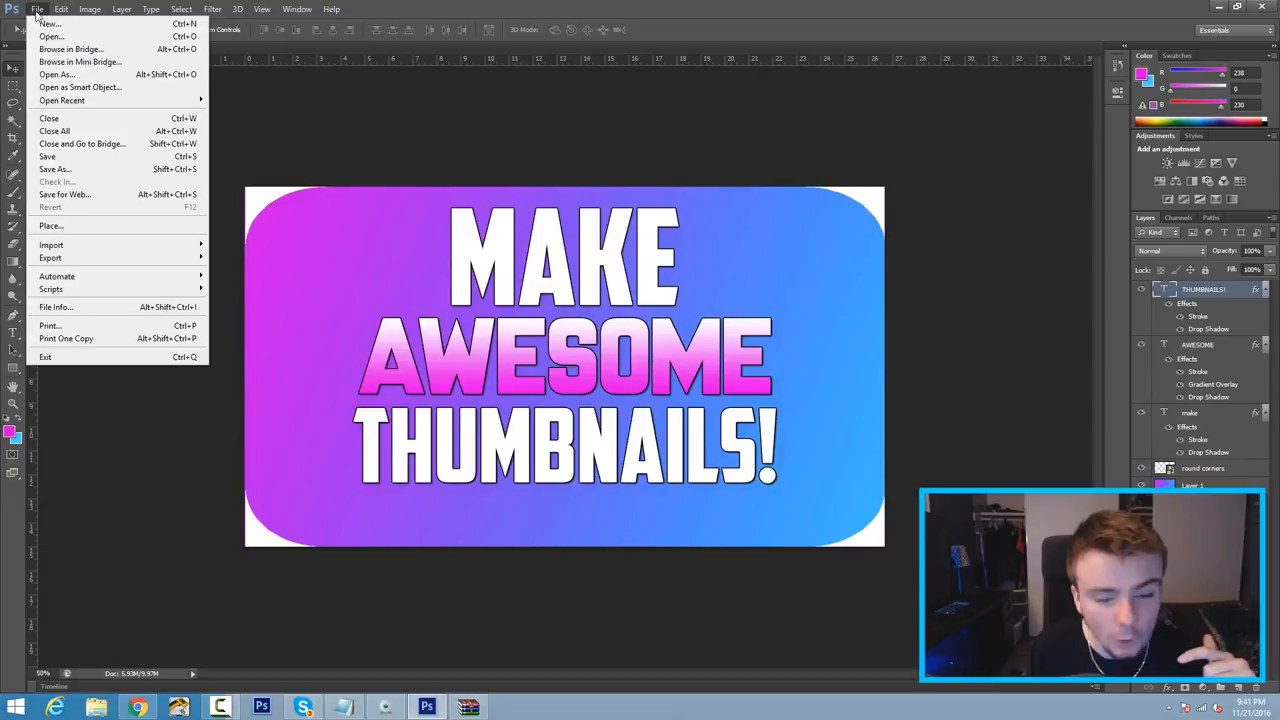
pyautogui.click(45, 32)
pyautogui.scroll(-5, 953, 354)
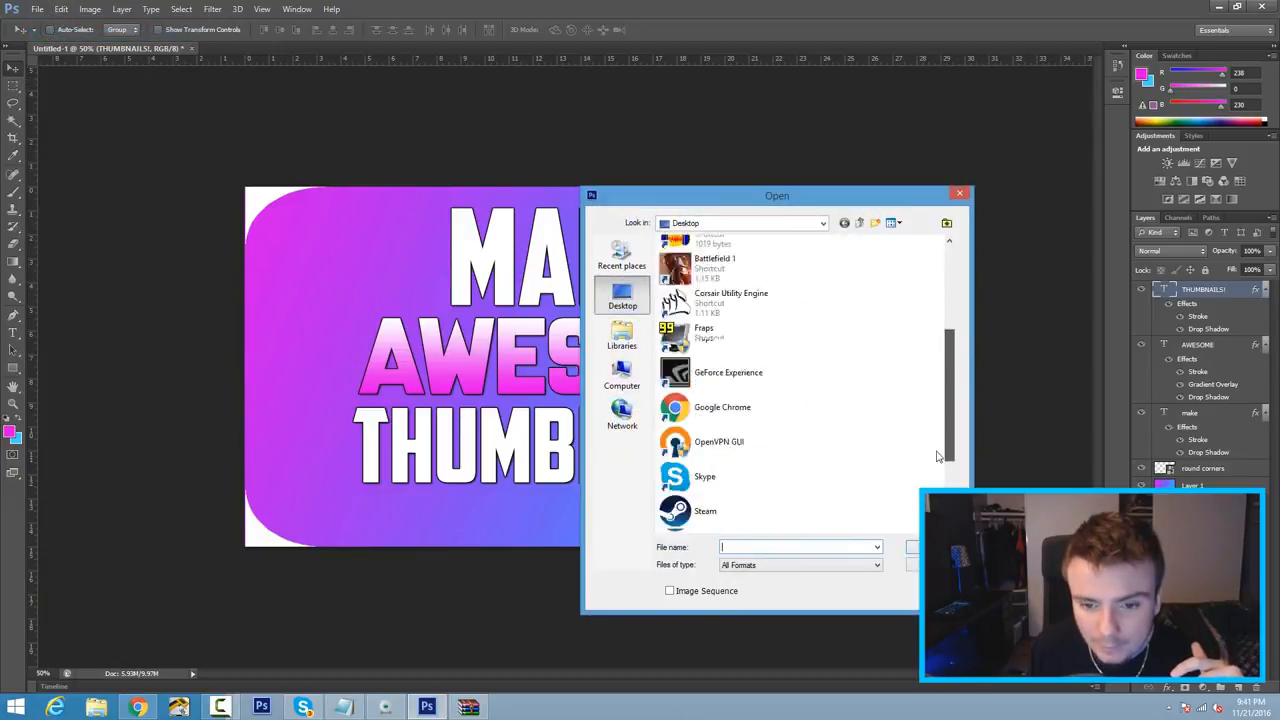
pyautogui.click(822, 226)
pyautogui.click(740, 340)
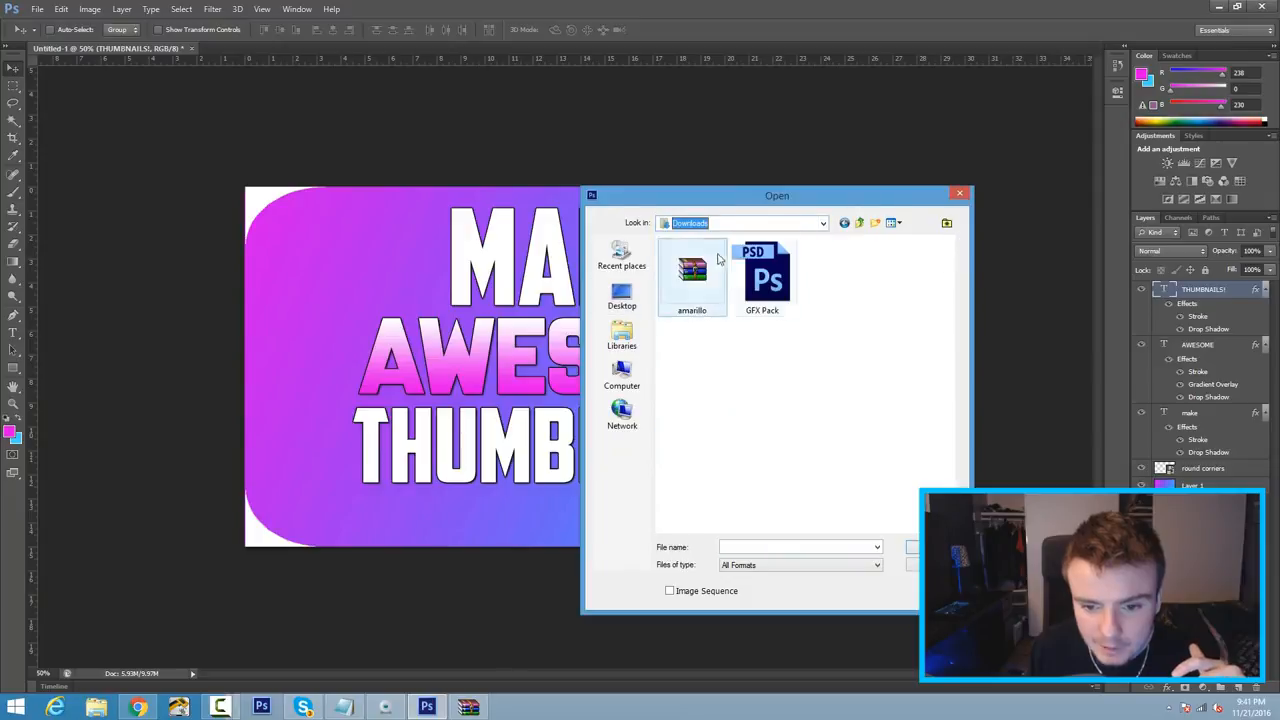
pyautogui.doubleClick(766, 295)
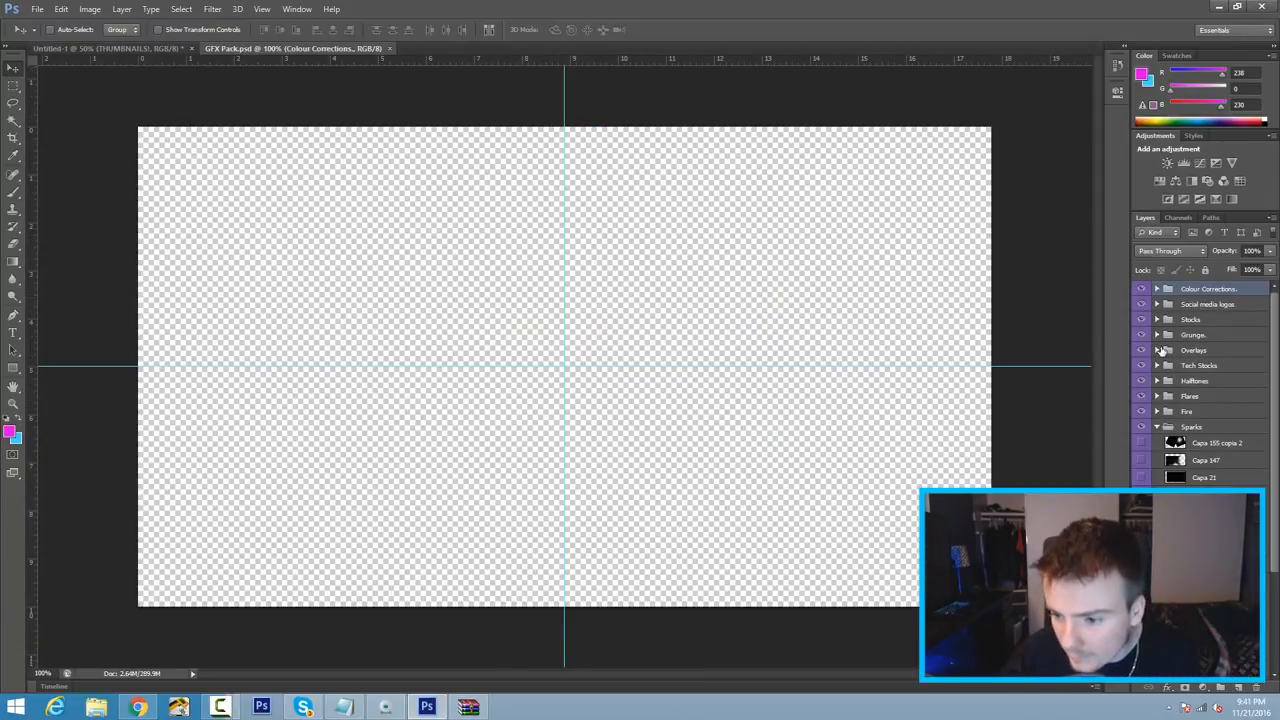
# Expand the Overlays group and preview its colour overlays one at a time to compare them.
pyautogui.click(1157, 350)
pyautogui.click(1141, 436)
pyautogui.click(1141, 436)
pyautogui.click(1141, 420)
pyautogui.click(1141, 420)
pyautogui.click(1141, 401)
pyautogui.click(1140, 454)
pyautogui.click(1140, 454)
pyautogui.click(1140, 383)
pyautogui.click(1140, 383)
pyautogui.click(1140, 401)
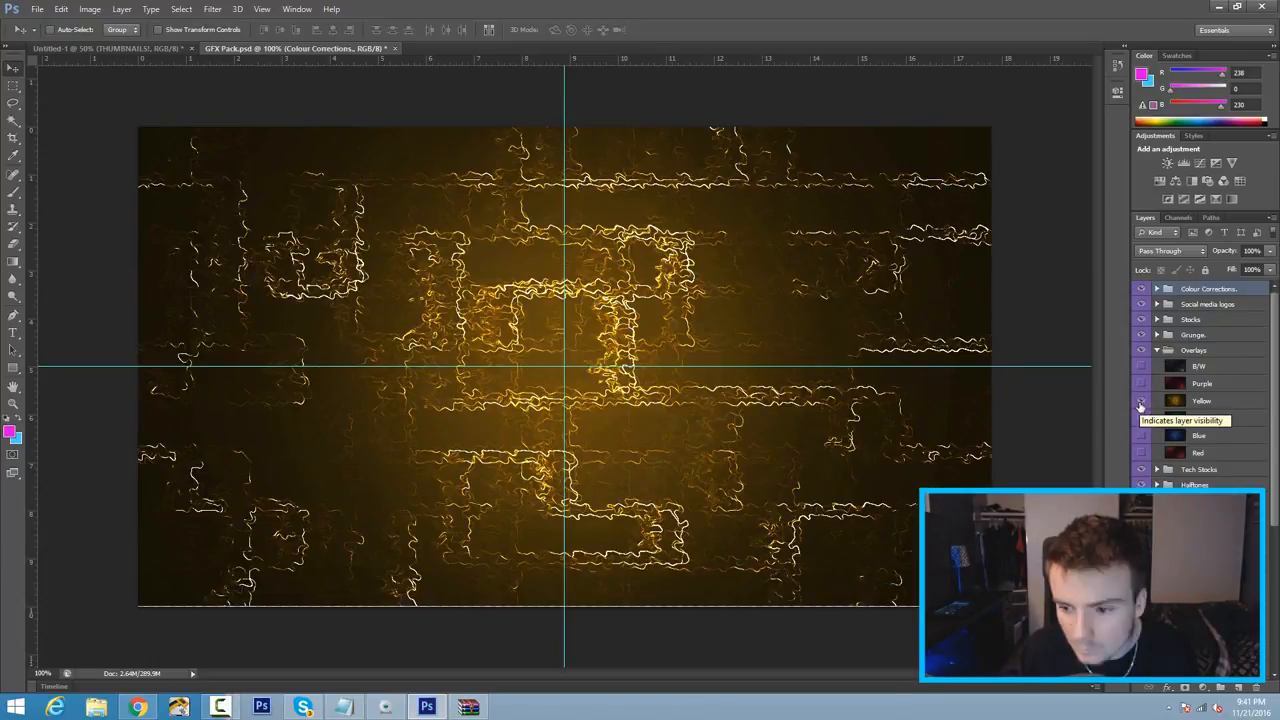
# Show the Purple overlay, copy it into the Untitled-1 document and move it toward the canvas's upper-left corner.
pyautogui.click(1142, 385)
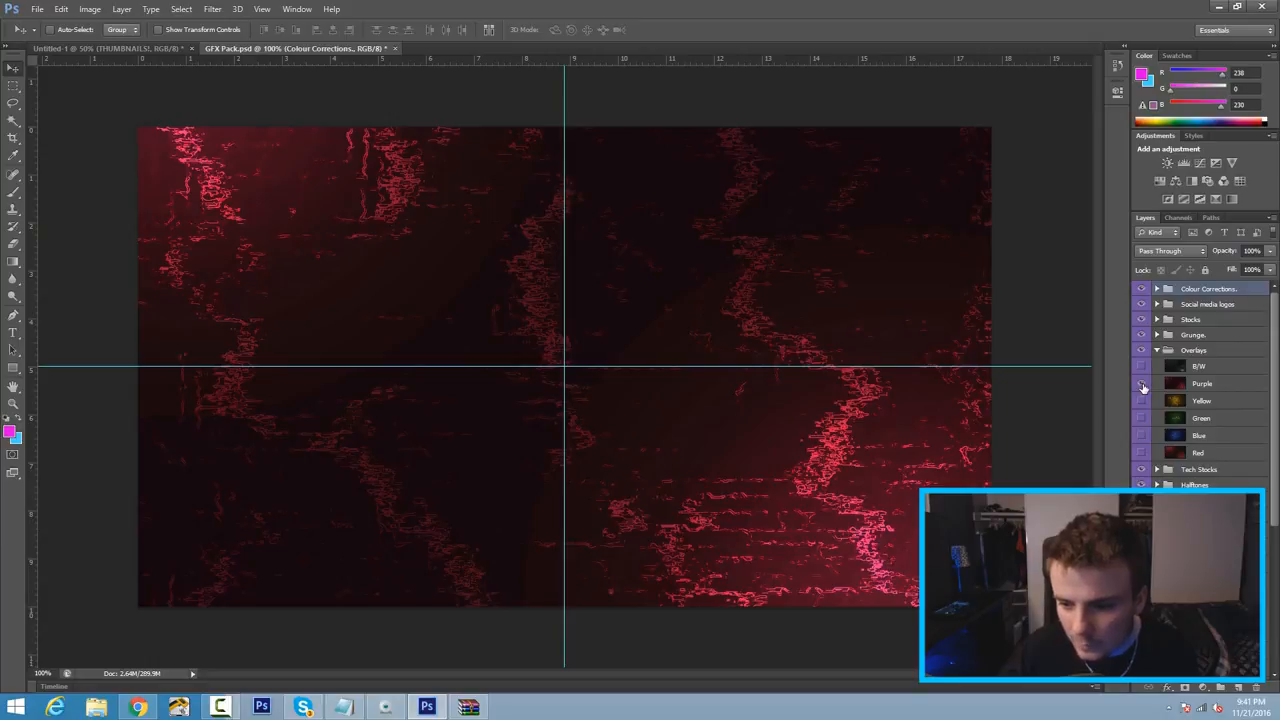
pyautogui.click(1237, 386)
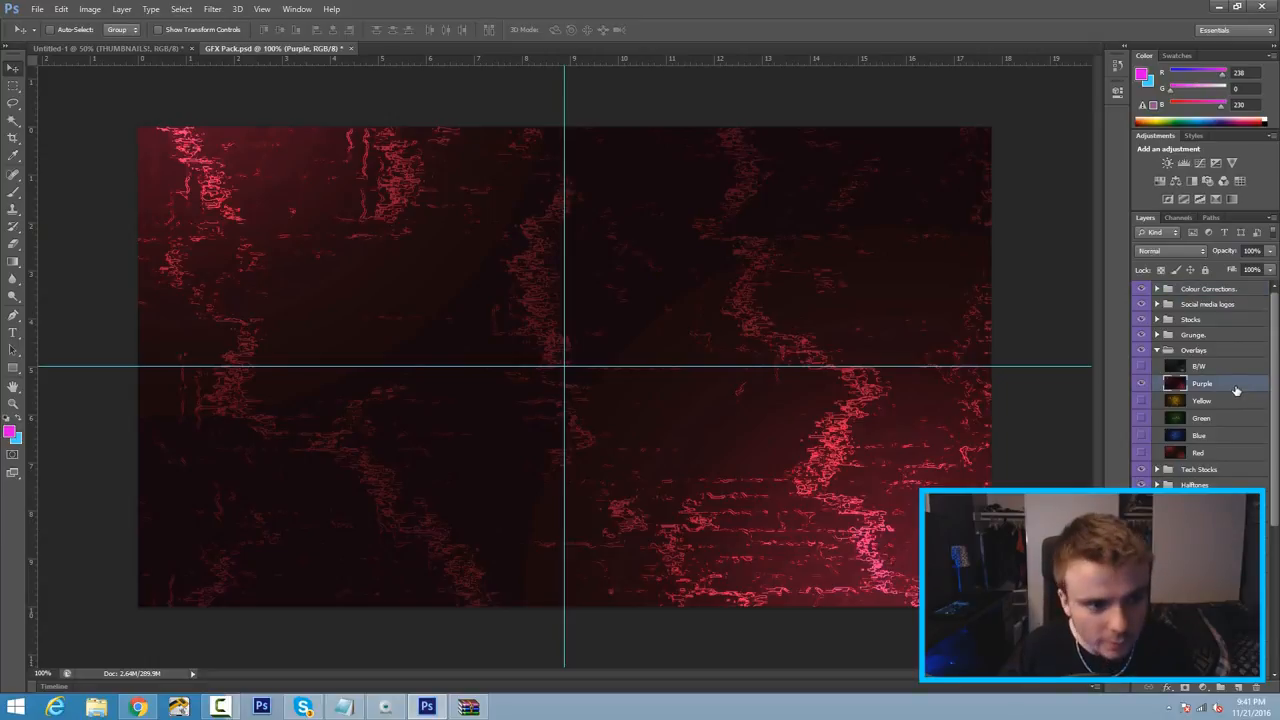
pyautogui.click(88, 48)
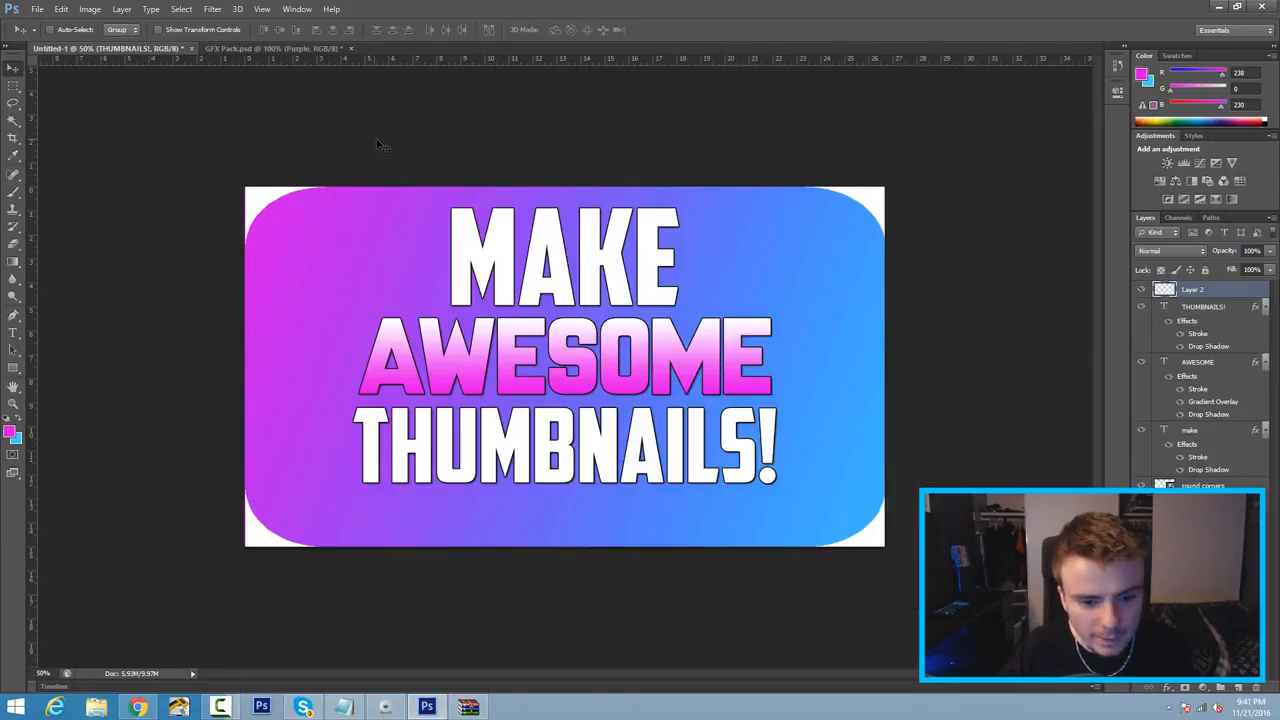
pyautogui.hotkey('ctrl', 'v')
pyautogui.moveTo(477, 294); pyautogui.dragTo(359, 196)
# Stretch the pasted overlay to about 160% width and 171% height to cover the canvas, and place its layer behind the text and rounded corners.
pyautogui.hotkey('ctrl', 't')
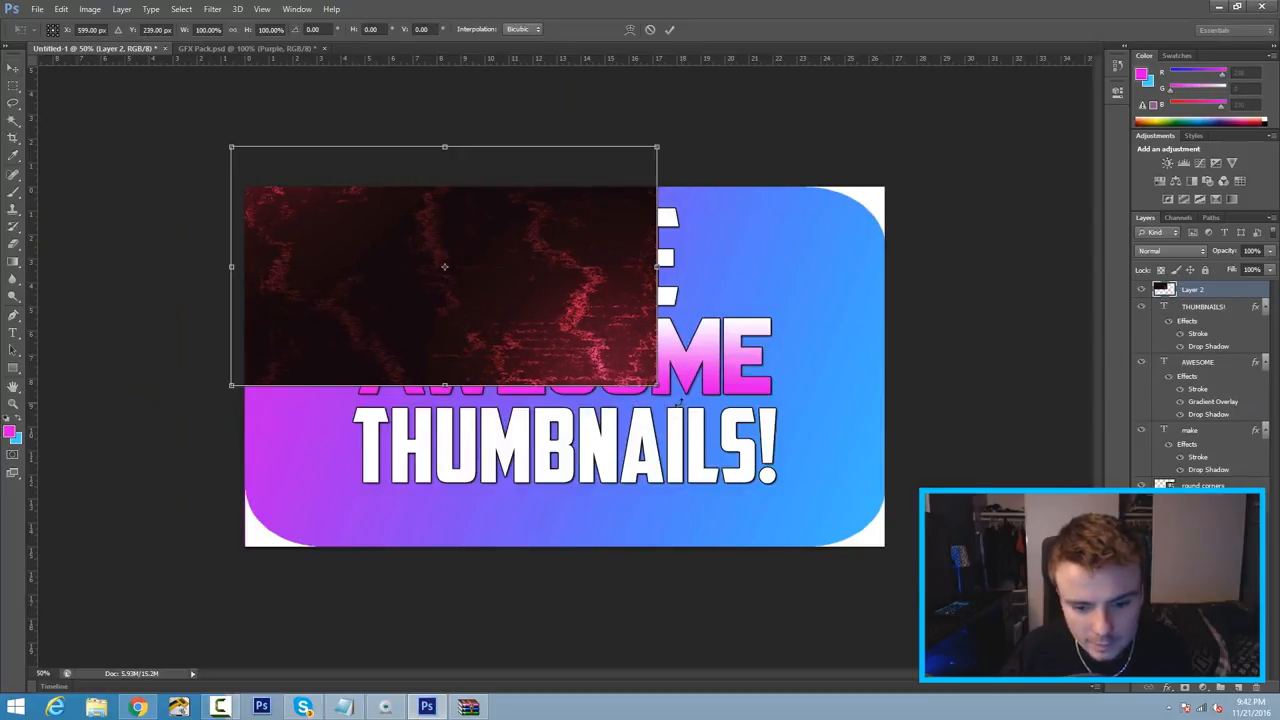
pyautogui.moveTo(657, 386); pyautogui.dragTo(910, 555)
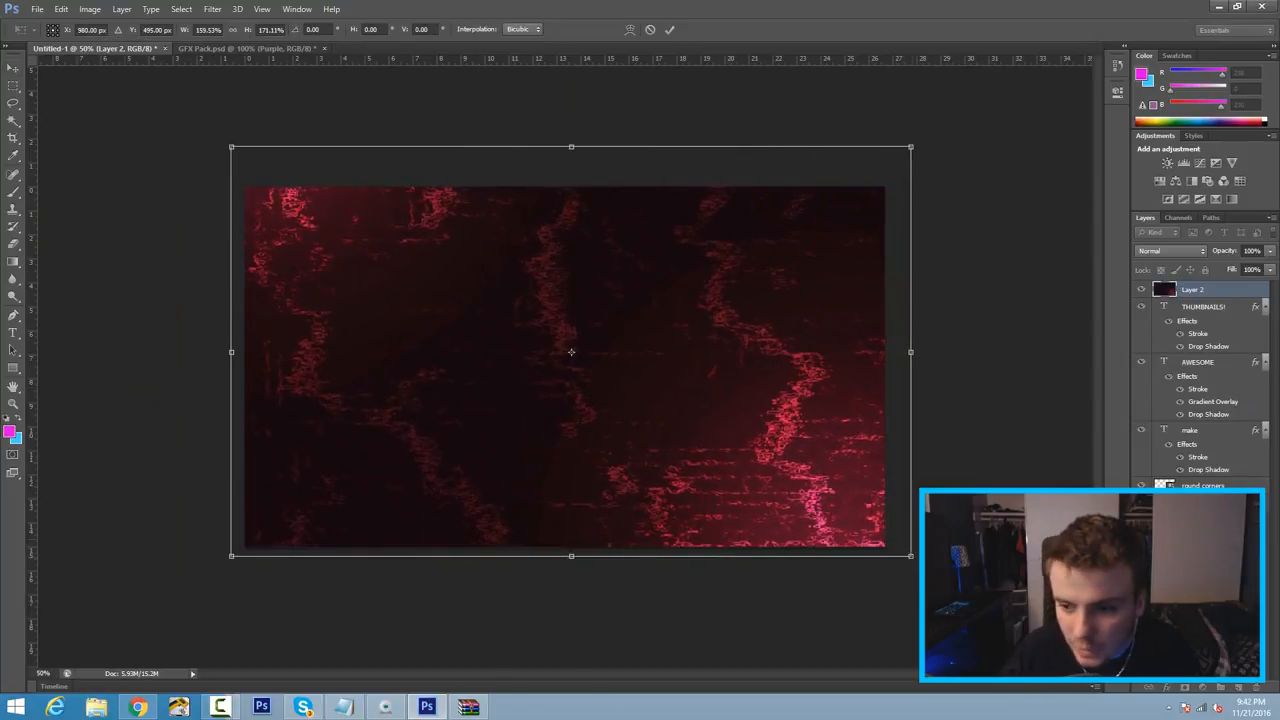
pyautogui.press('Return')
pyautogui.moveTo(1190, 290)
pyautogui.mouseDown()
pyautogui.moveTo(1200, 480)
pyautogui.moveTo(1256, 688)
pyautogui.mouseUp()
pyautogui.hotkey('ctrl', 'z')
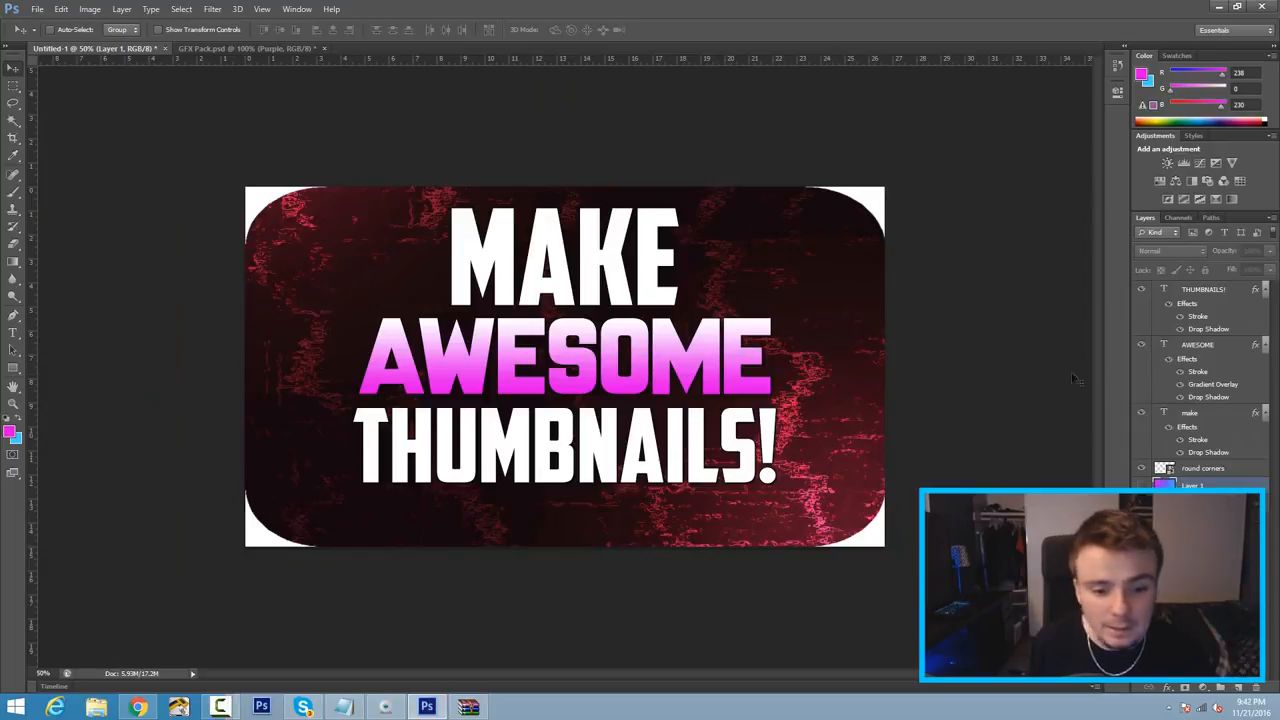
# Set the foreground colour to red fe0000 and the background colour to grey 717171.
pyautogui.click(9, 430)
pyautogui.click(966, 301)
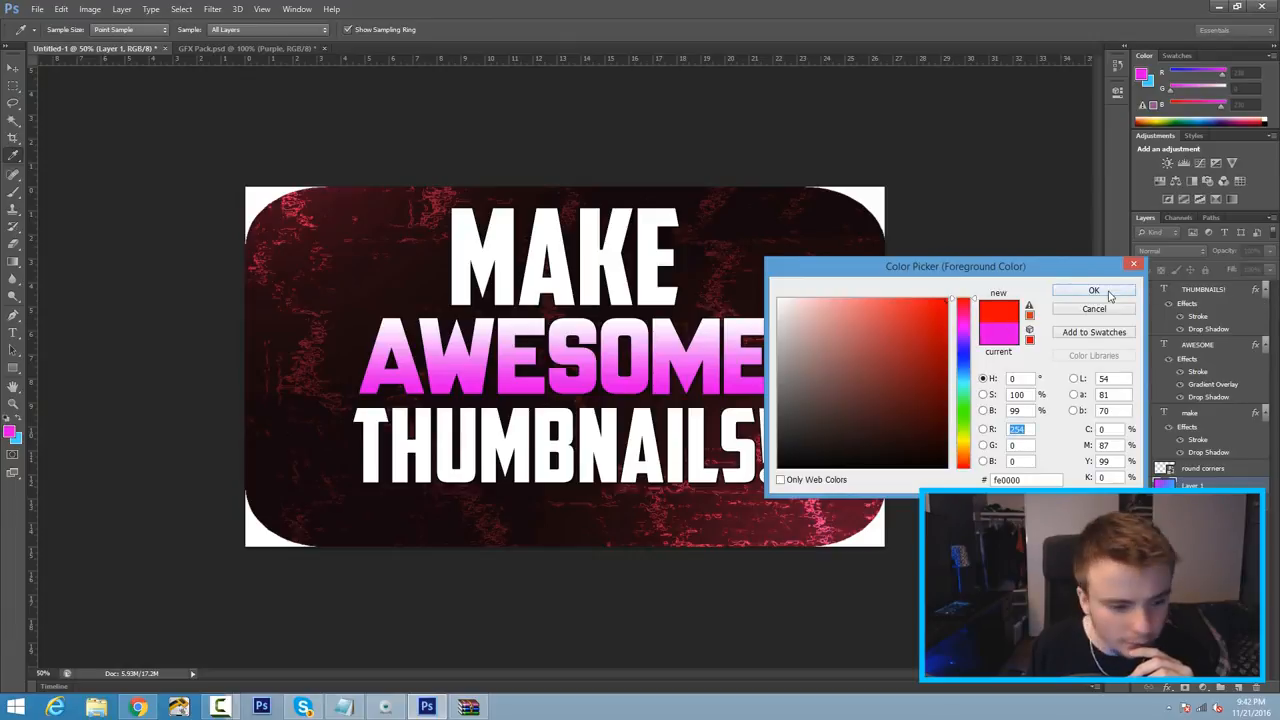
pyautogui.click(1108, 293)
pyautogui.click(14, 438)
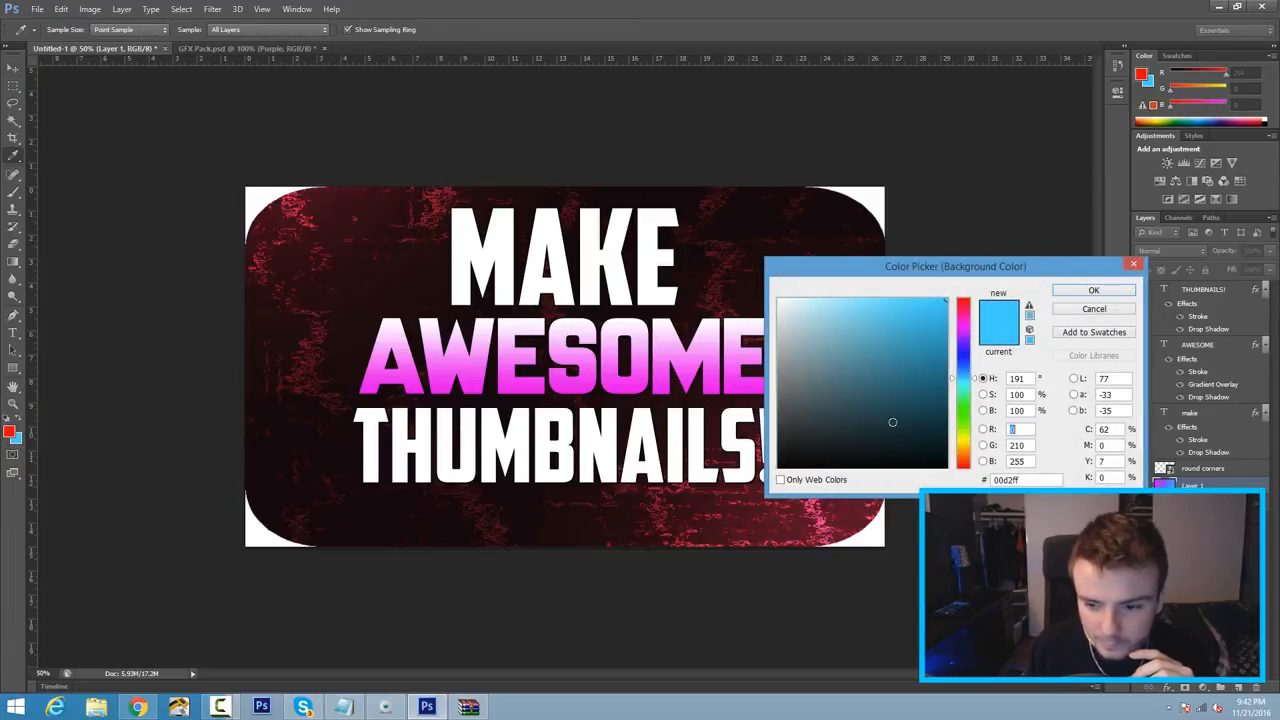
pyautogui.moveTo(786, 412); pyautogui.dragTo(777, 393)
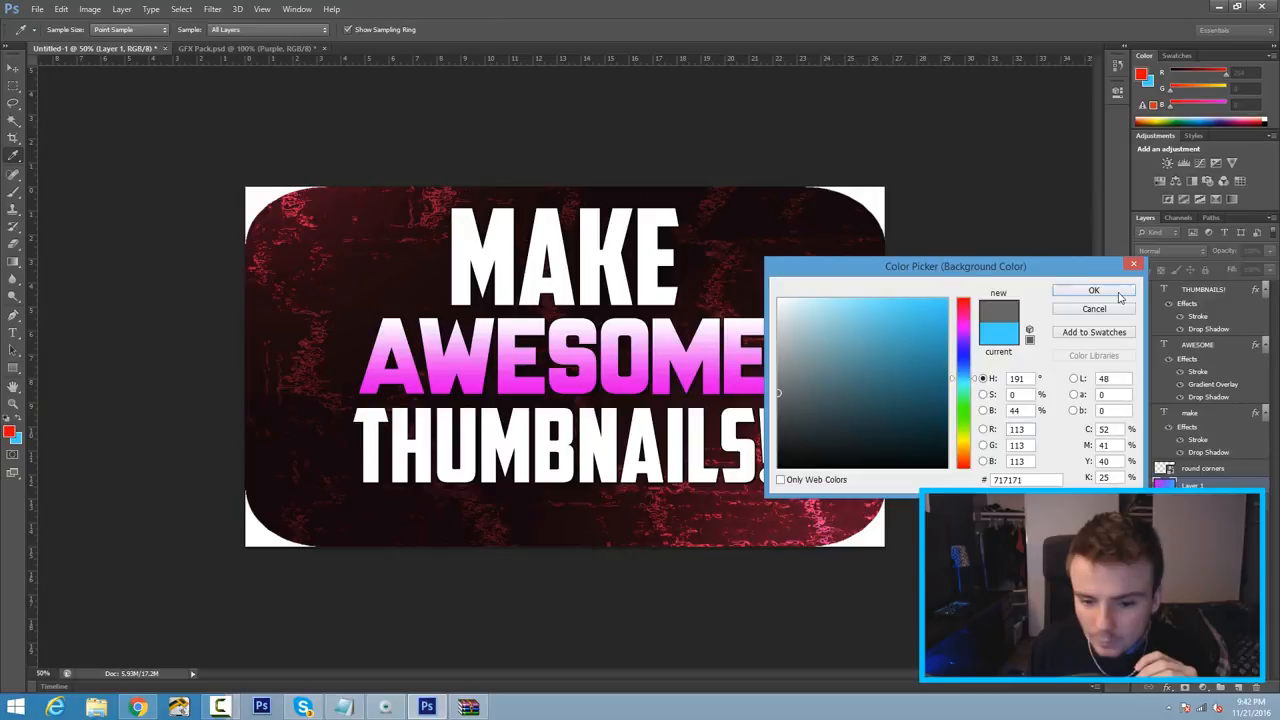
pyautogui.click(1118, 292)
# Apply the Foreground to Background preset to the AWESOME layer's gradient overlay.
pyautogui.rightClick(1218, 355)
pyautogui.click(1075, 177)
pyautogui.click(874, 390)
pyautogui.click(1072, 290)
pyautogui.click(832, 277)
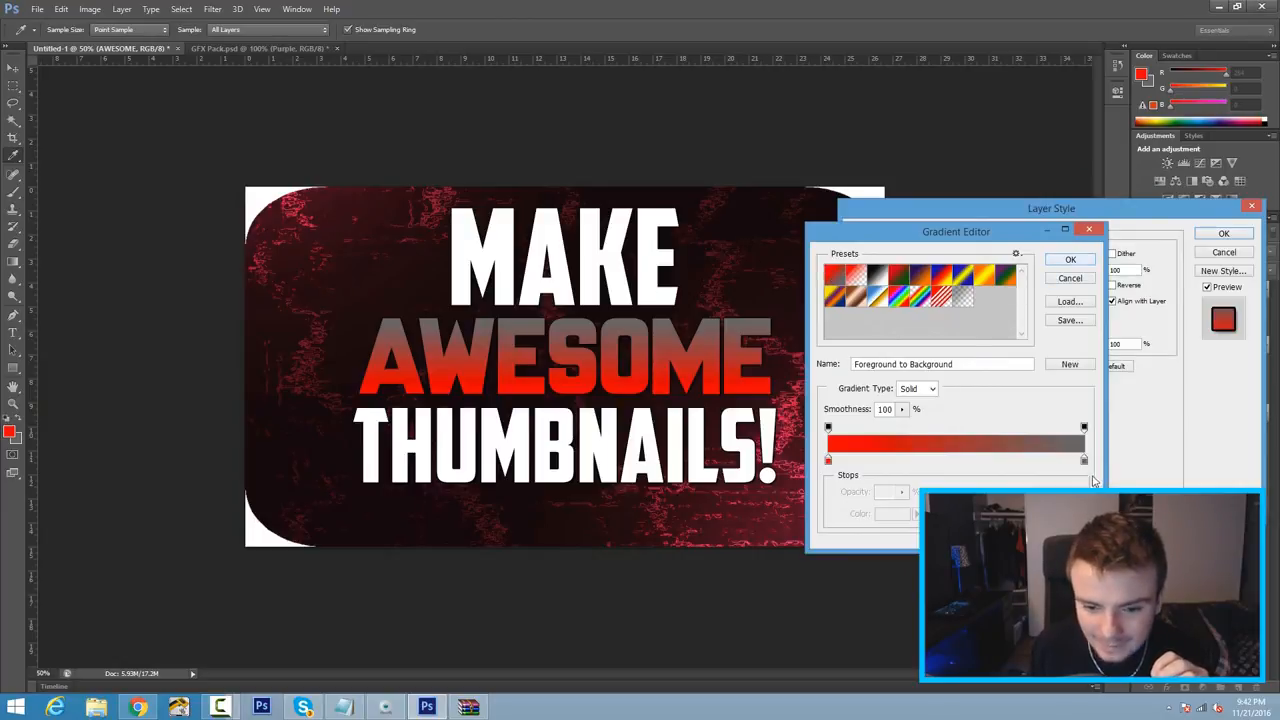
# Lighten the gradient's grey end stop to a very light grey and apply the AWESOME layer style.
pyautogui.doubleClick(1084, 460)
pyautogui.moveTo(772, 340); pyautogui.dragTo(778, 317)
pyautogui.click(1092, 290)
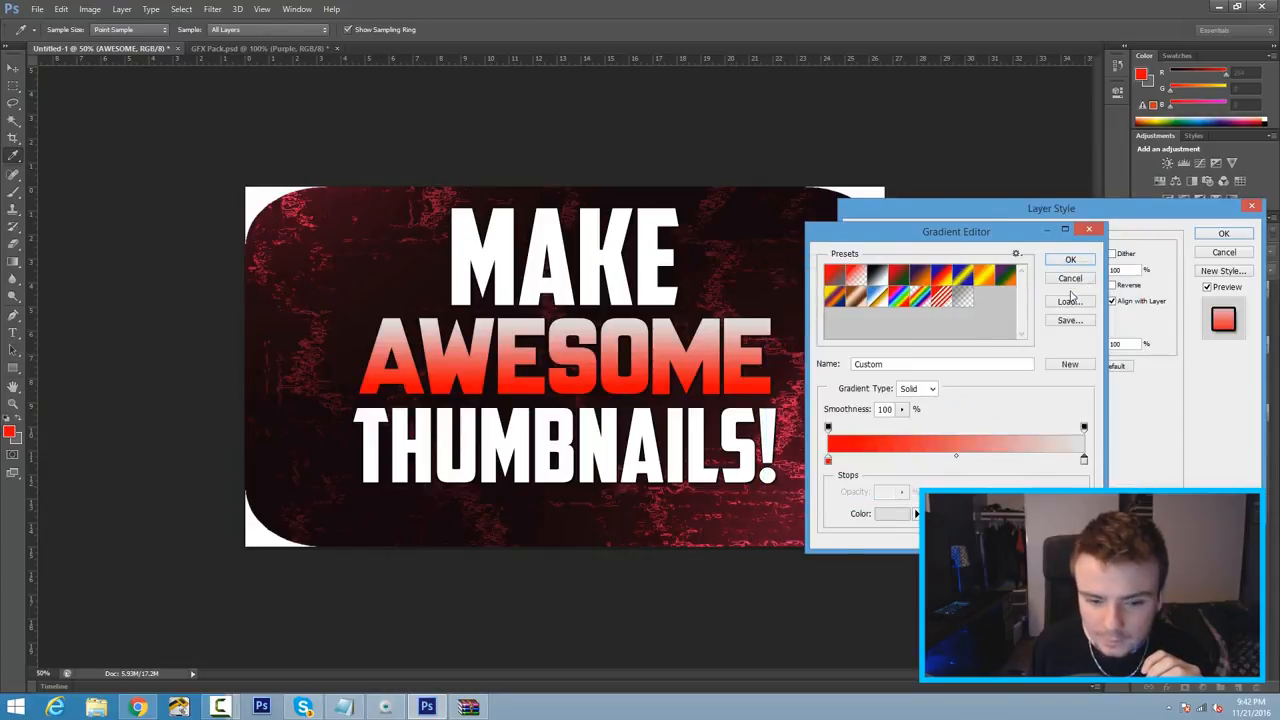
pyautogui.click(1071, 261)
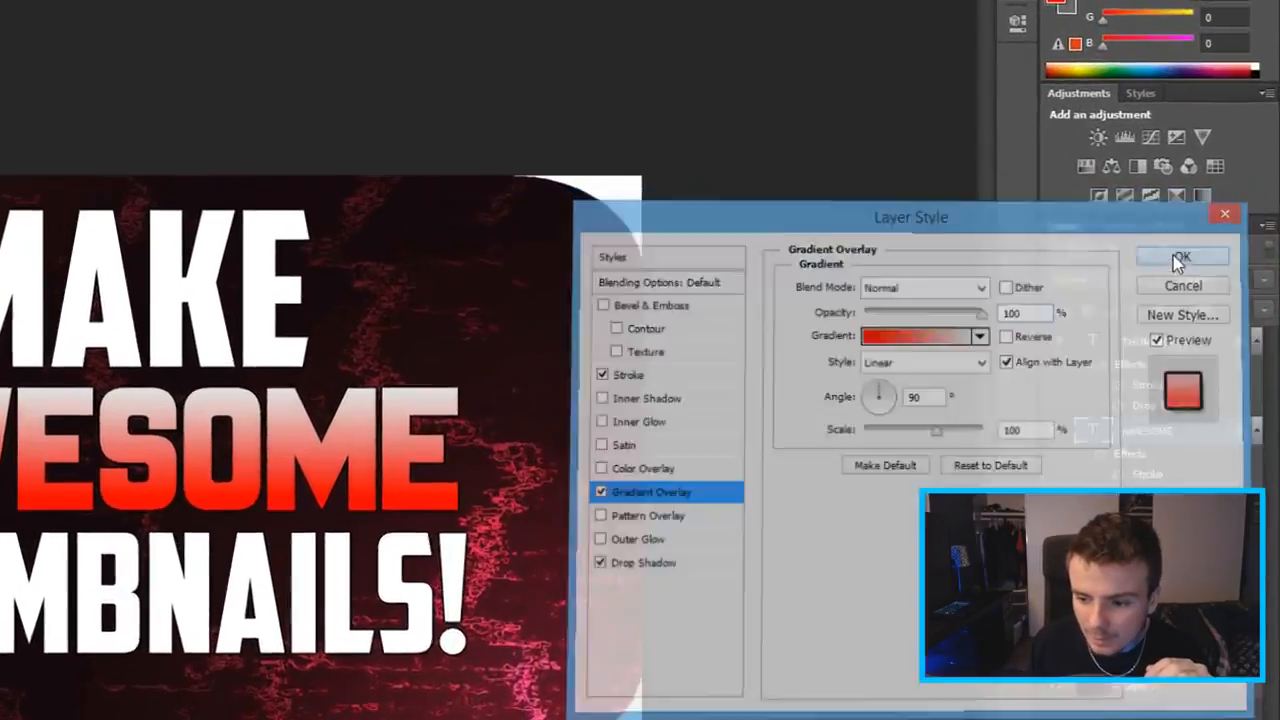
pyautogui.click(1222, 232)
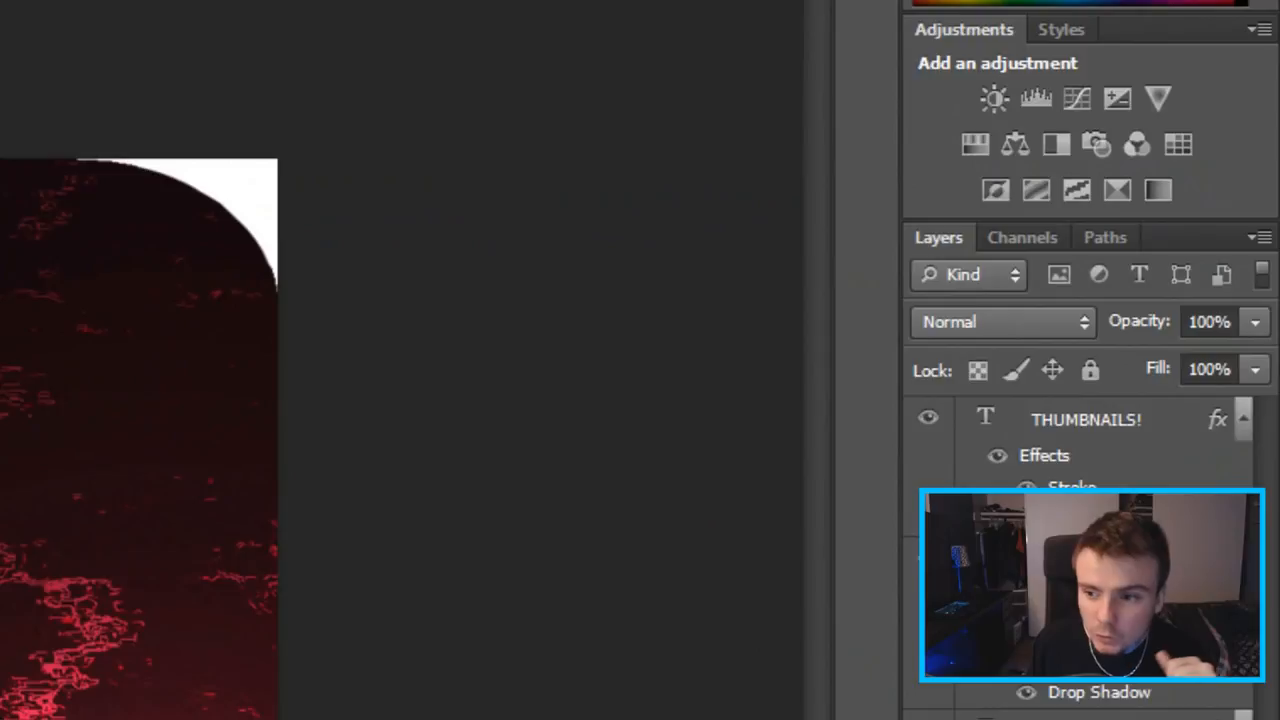
# Add a Hue/Saturation adjustment layer over the overlay background and adjust its lightness.
pyautogui.click(978, 142)
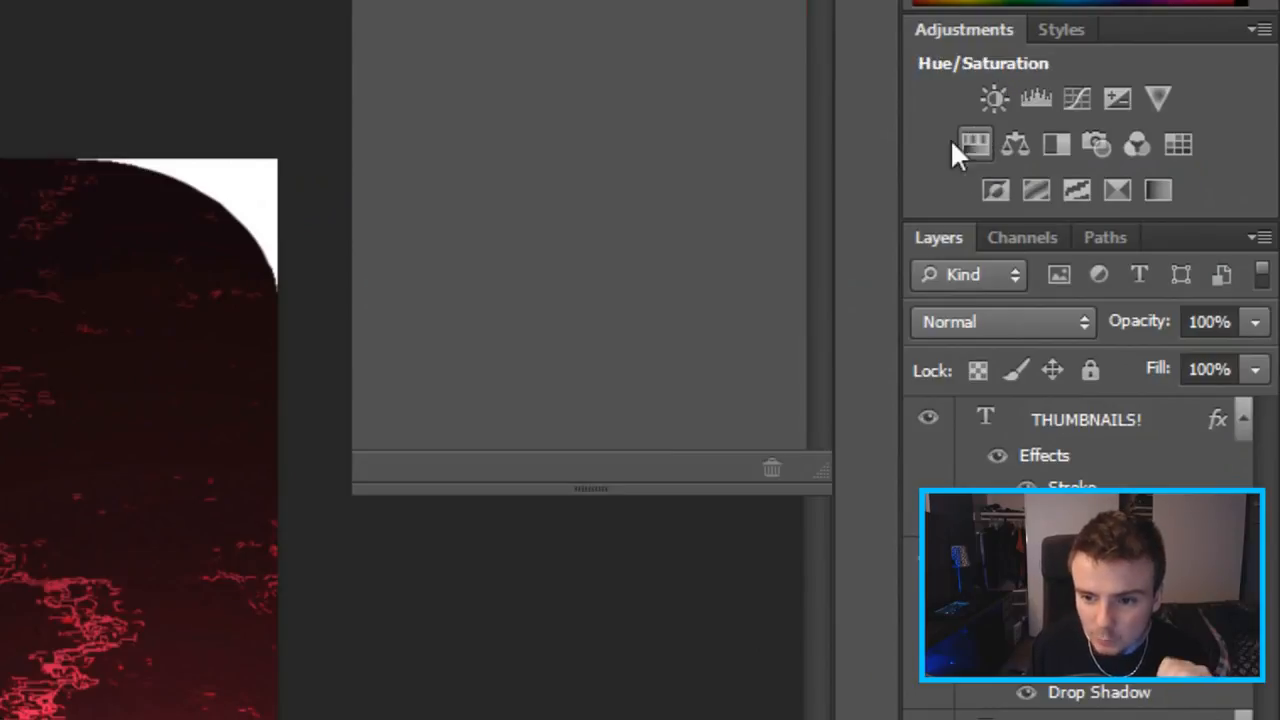
pyautogui.moveTo(580, 198)
pyautogui.mouseDown()
pyautogui.moveTo(647, 198)
pyautogui.moveTo(520, 203)
pyautogui.moveTo(584, 198)
pyautogui.mouseUp()
pyautogui.moveTo(582, 267); pyautogui.dragTo(481, 268)
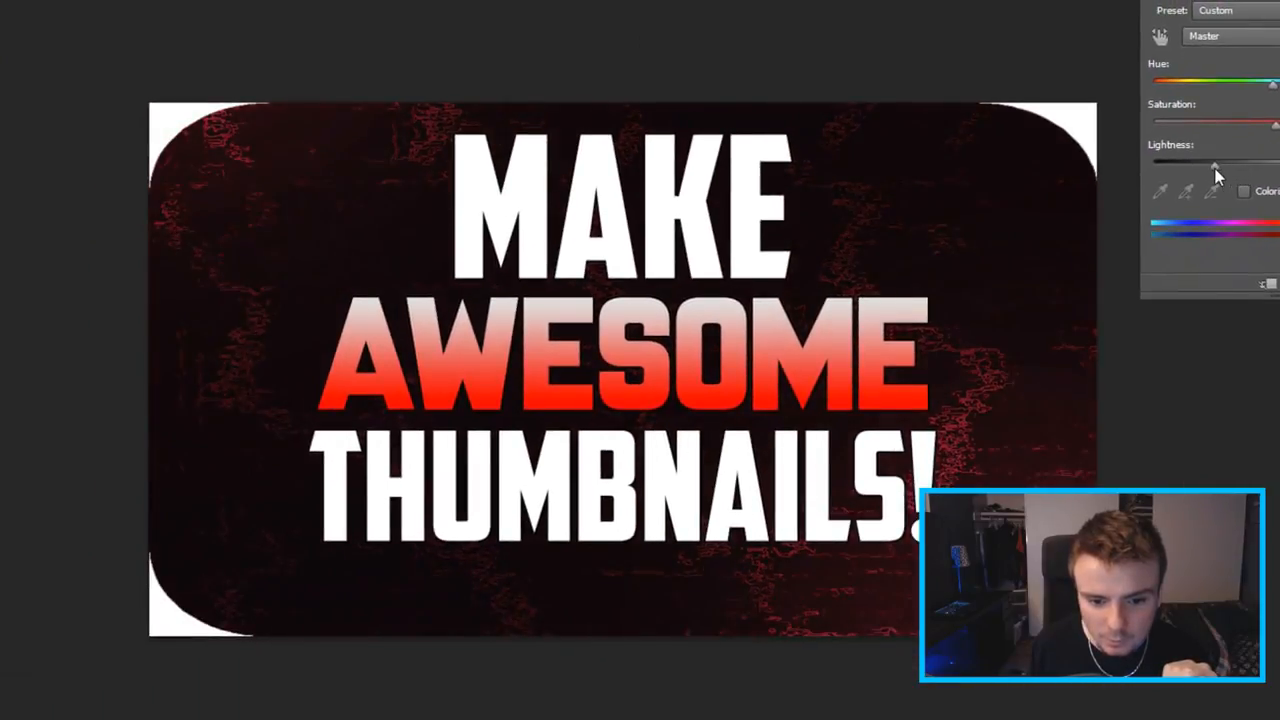
pyautogui.moveTo(1214, 166); pyautogui.dragTo(1279, 166)
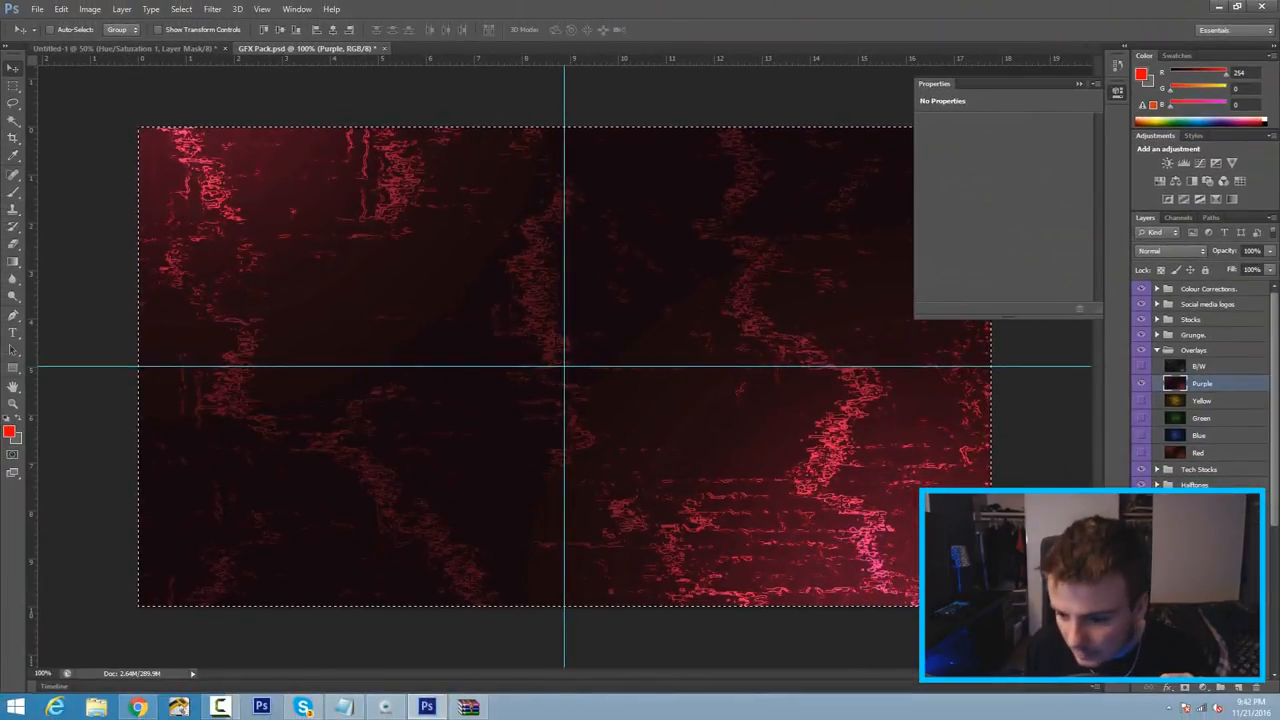
# In the GFX Pack document, select the Capa 21 layer in the Sparks group and hide the Purple overlay.
pyautogui.scroll(-1, 1200, 385)
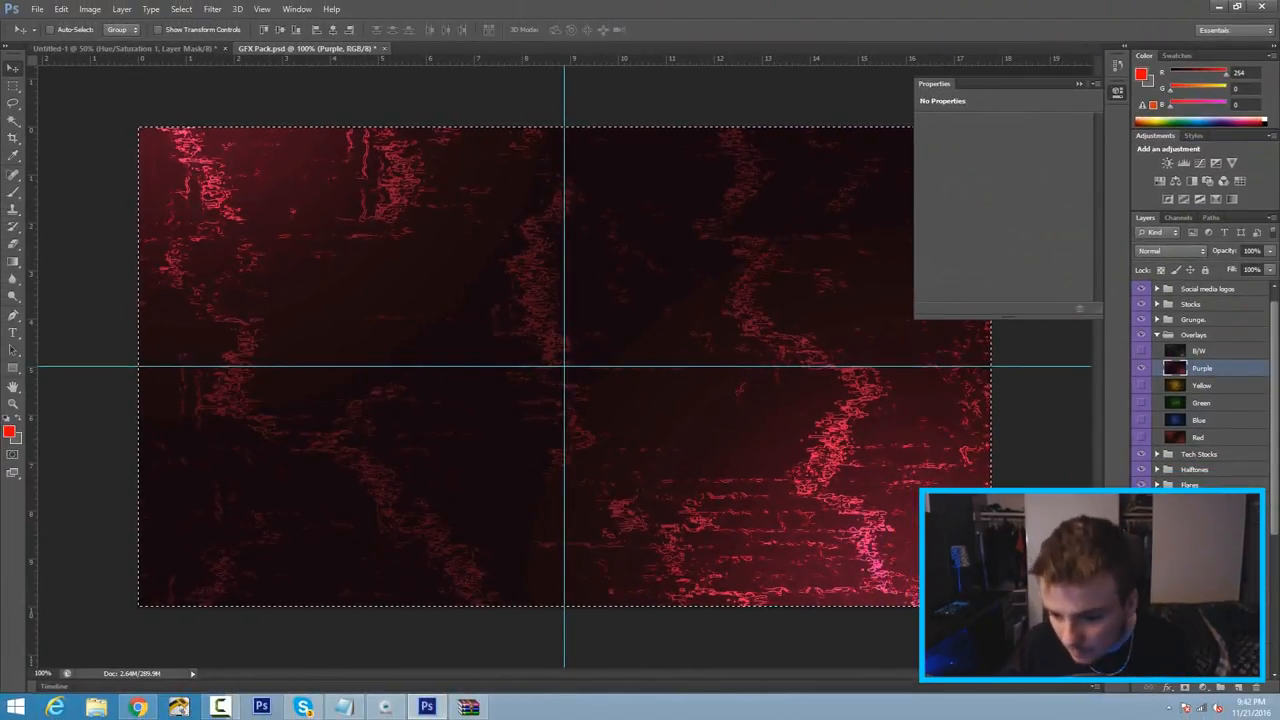
pyautogui.scroll(1, 1200, 385)
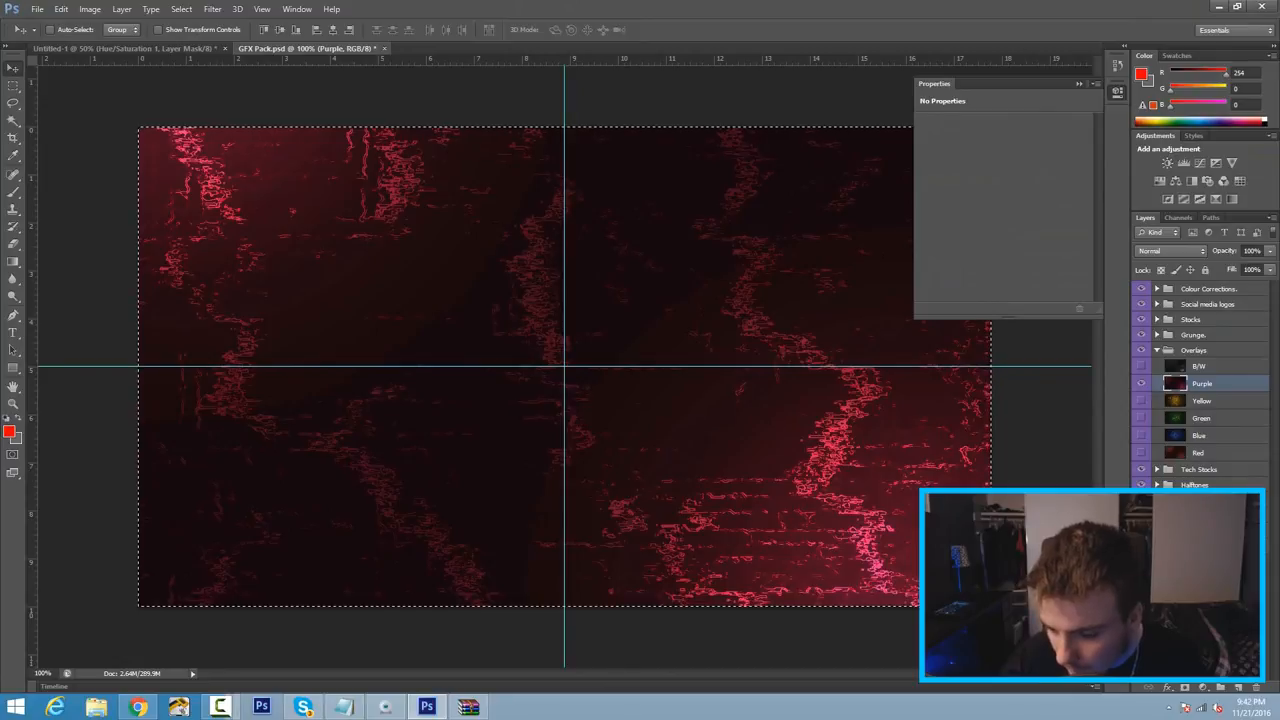
pyautogui.scroll(-5, 1200, 385)
pyautogui.click(1206, 537)
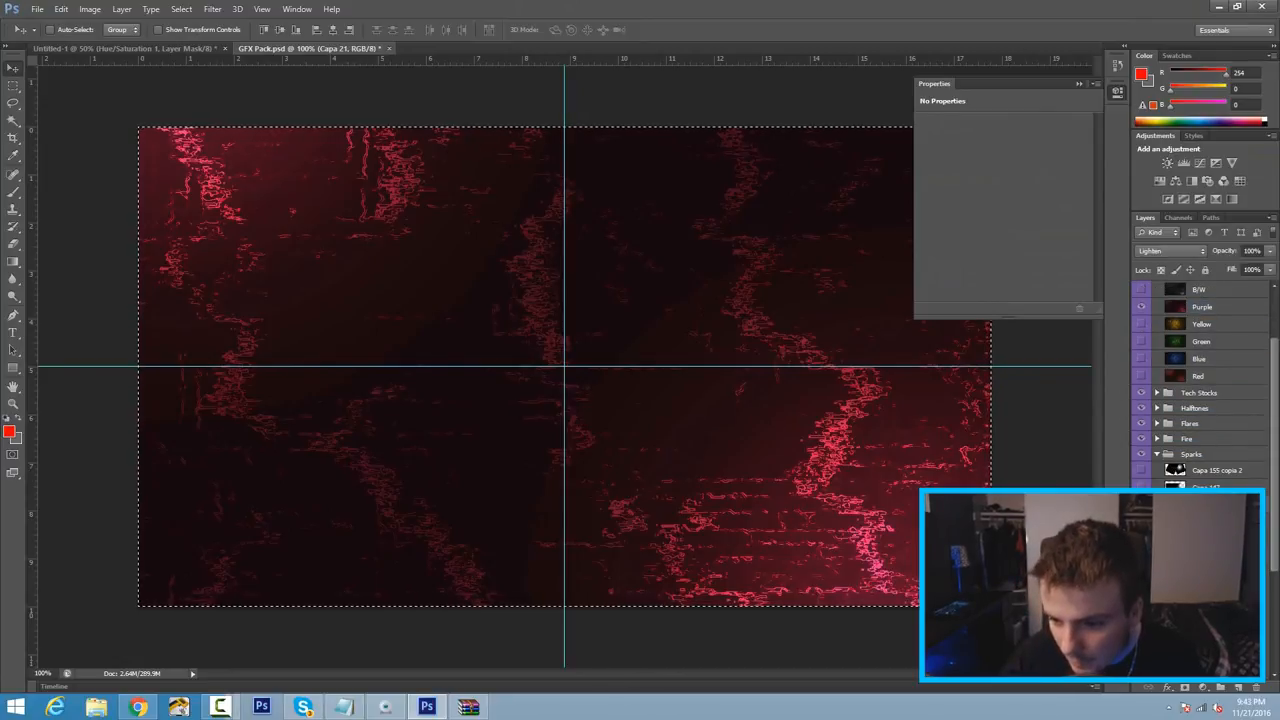
pyautogui.click(1141, 307)
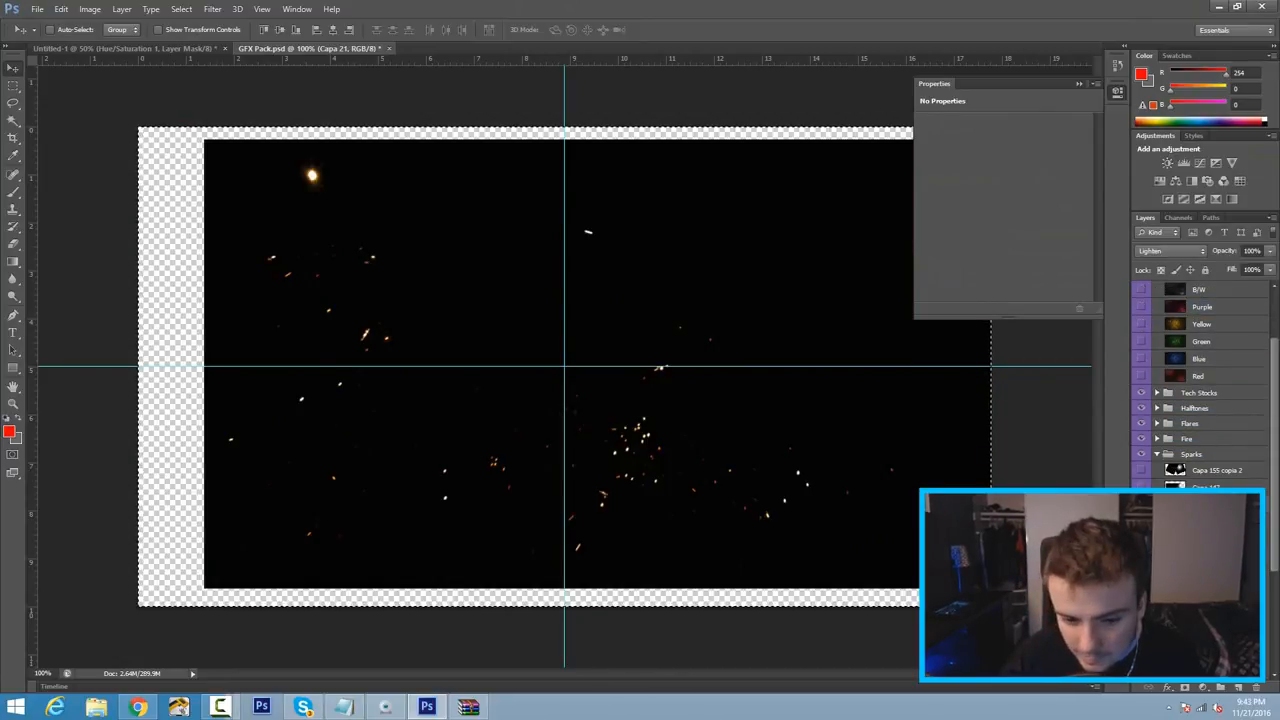
# Compare the spark layers in the Sparks group by showing and hiding them one by one.
pyautogui.click(1141, 537)
pyautogui.click(1141, 520)
pyautogui.click(1141, 520)
pyautogui.click(1141, 504)
pyautogui.click(1141, 504)
pyautogui.click(1141, 490)
pyautogui.click(1141, 502)
pyautogui.click(1141, 487)
pyautogui.click(1141, 537)
pyautogui.click(1141, 537)
pyautogui.click(1141, 554)
pyautogui.click(1141, 537)
pyautogui.click(1141, 571)
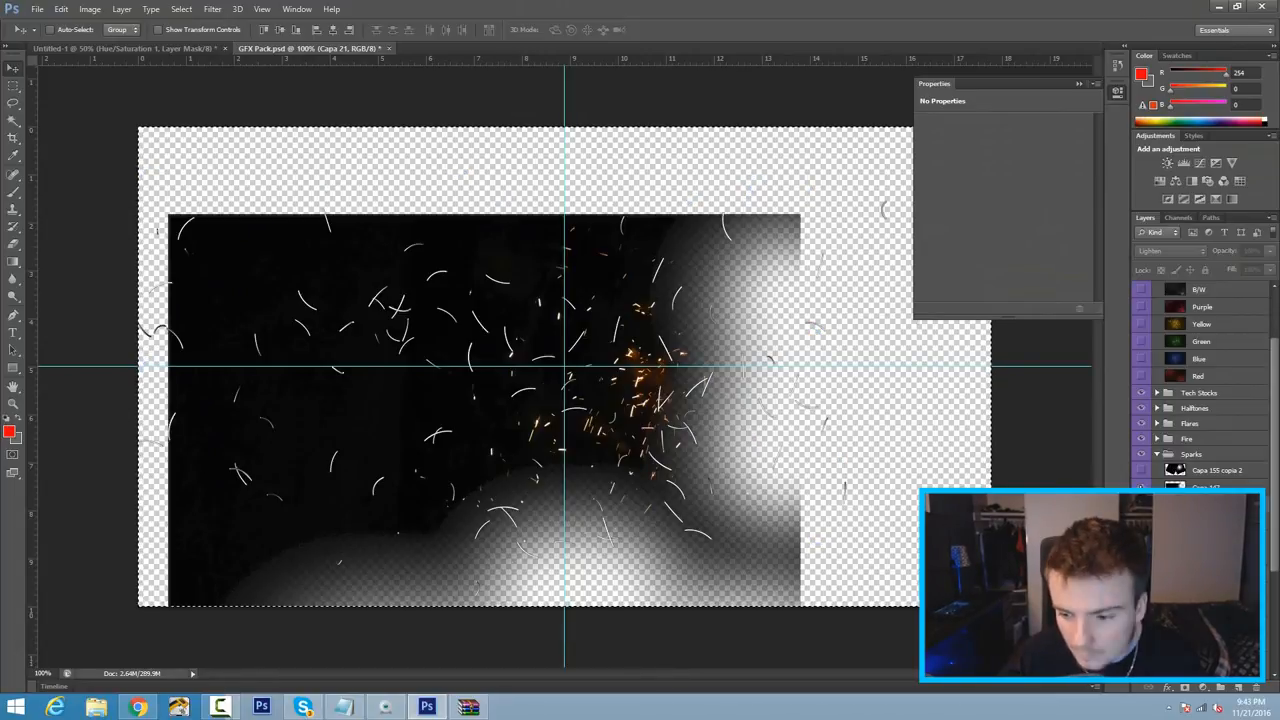
pyautogui.click(1141, 571)
pyautogui.click(1141, 588)
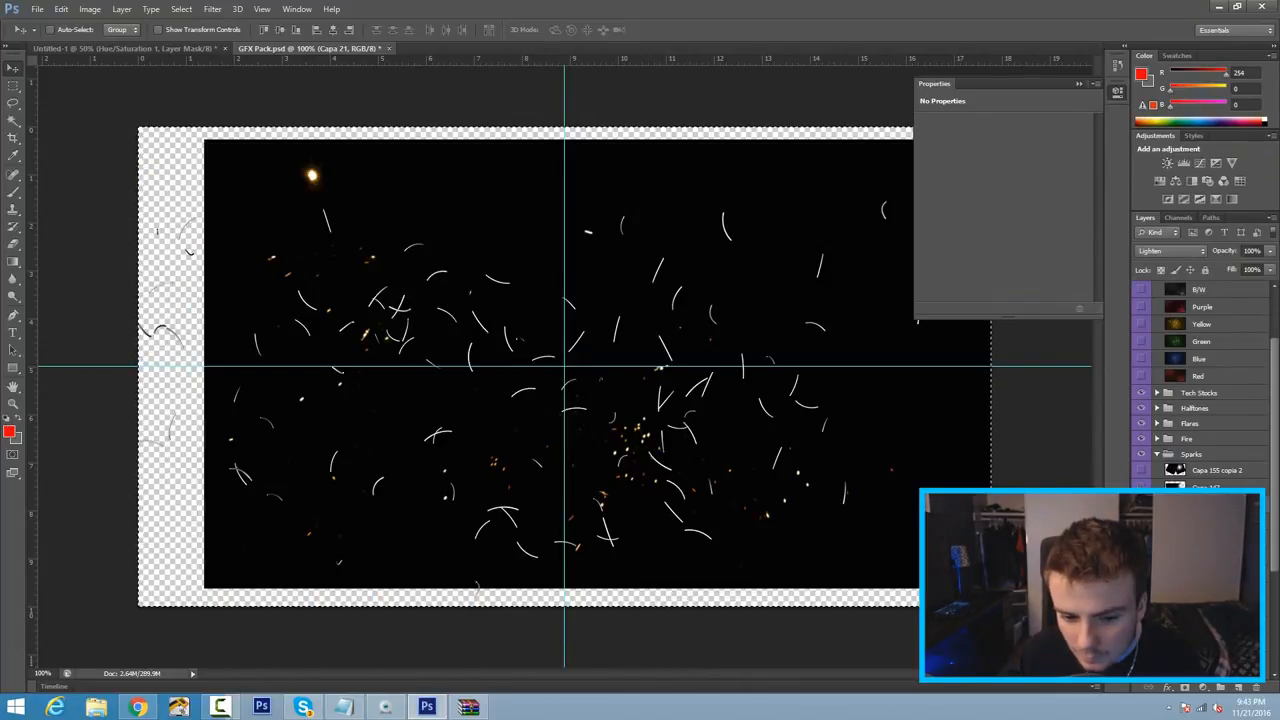
pyautogui.click(1141, 554)
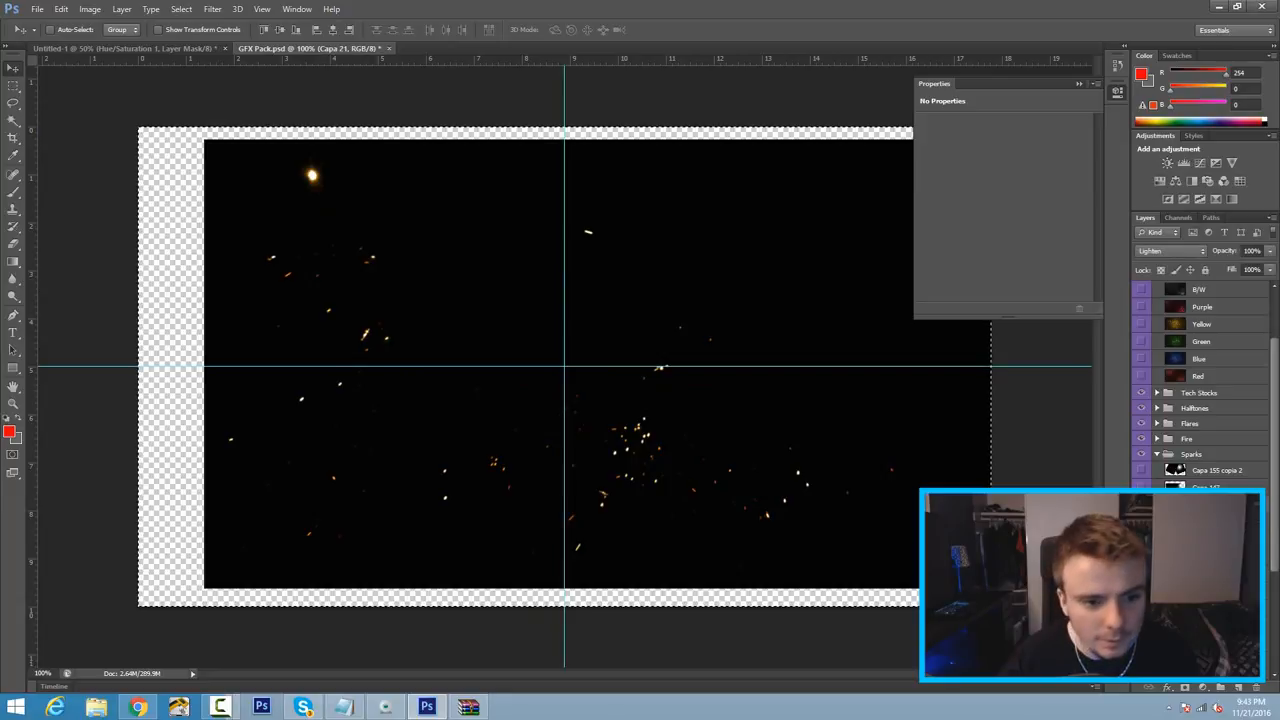
# Bring the sparks image into the Untitled-1 document and enlarge it from the upper-left corner to cover the canvas.
pyautogui.click(170, 47)
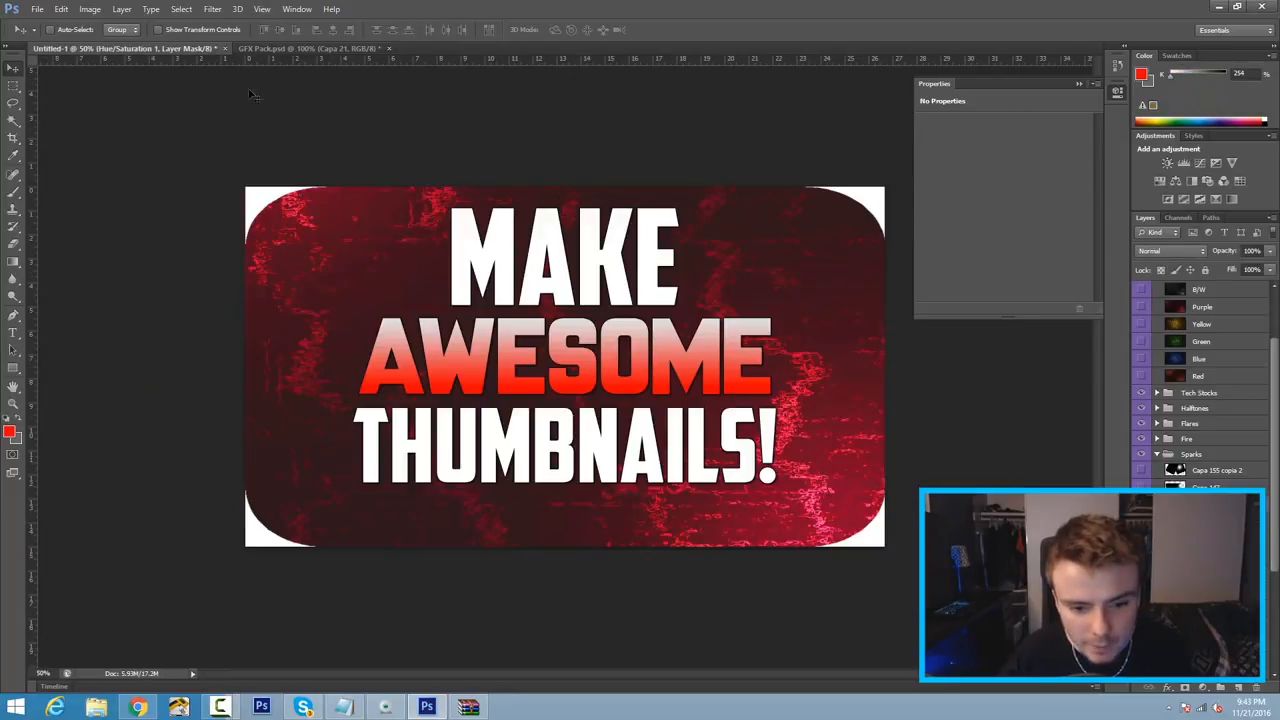
pyautogui.moveTo(443, 262); pyautogui.dragTo(345, 140)
pyautogui.hotkey('ctrl', 't')
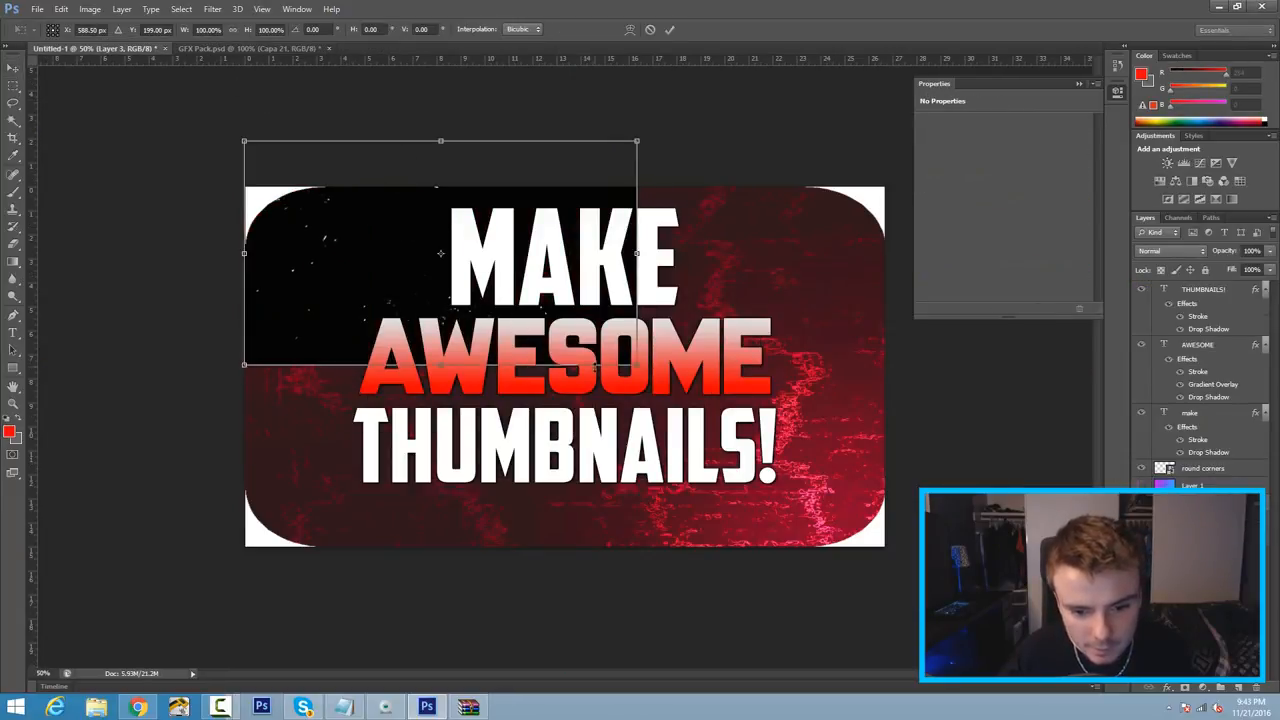
pyautogui.moveTo(637, 365); pyautogui.dragTo(857, 466)
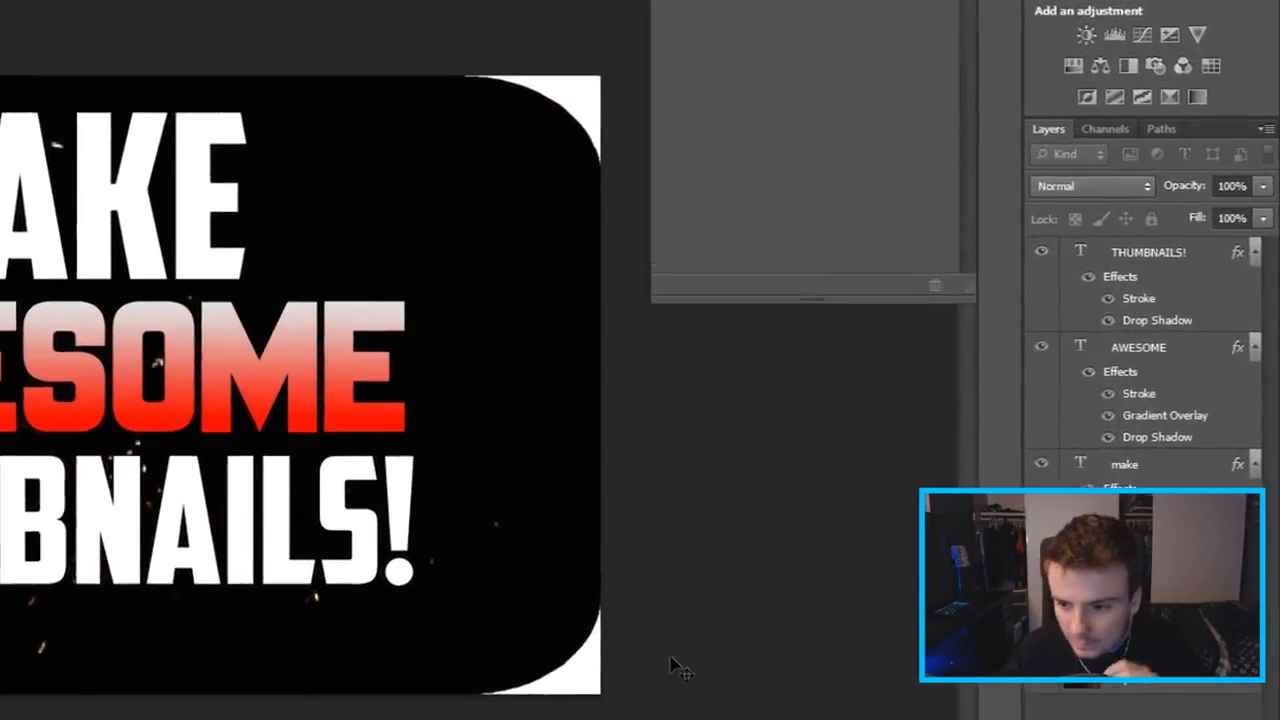
# Set the sparks layer's blend mode to Lighten and reposition the sparks over the background.
pyautogui.click(1077, 175)
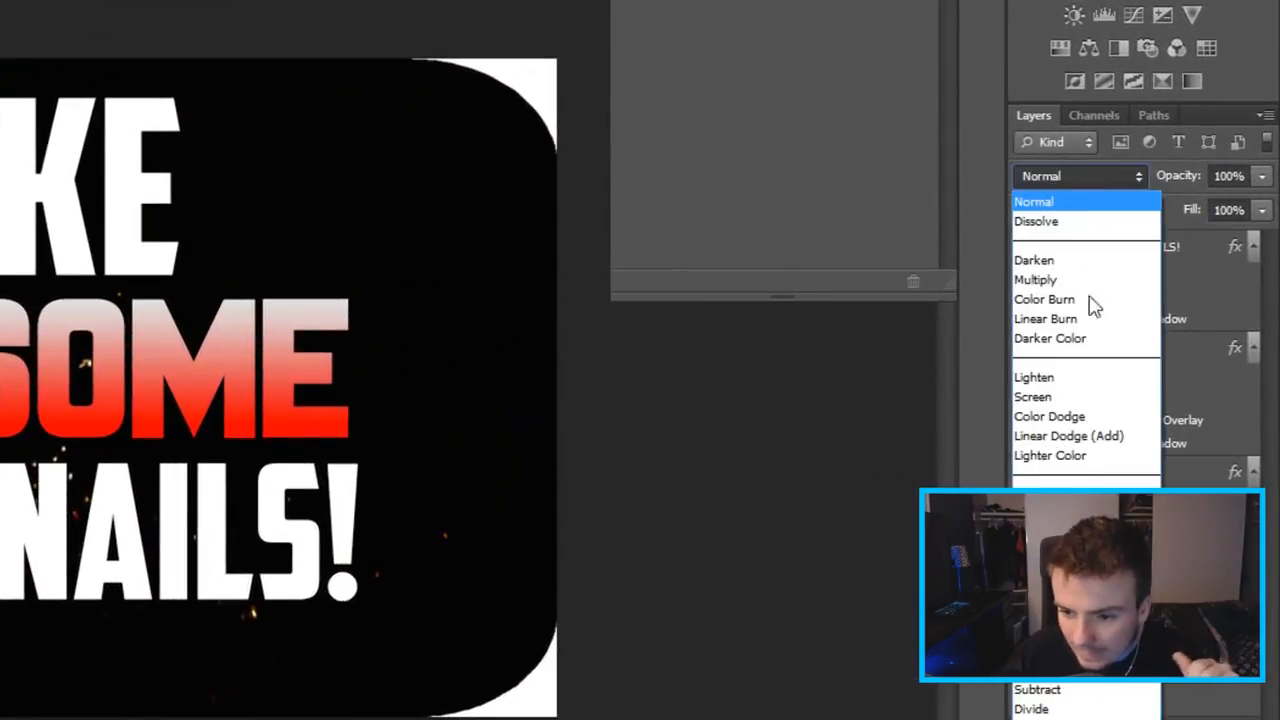
pyautogui.click(1082, 380)
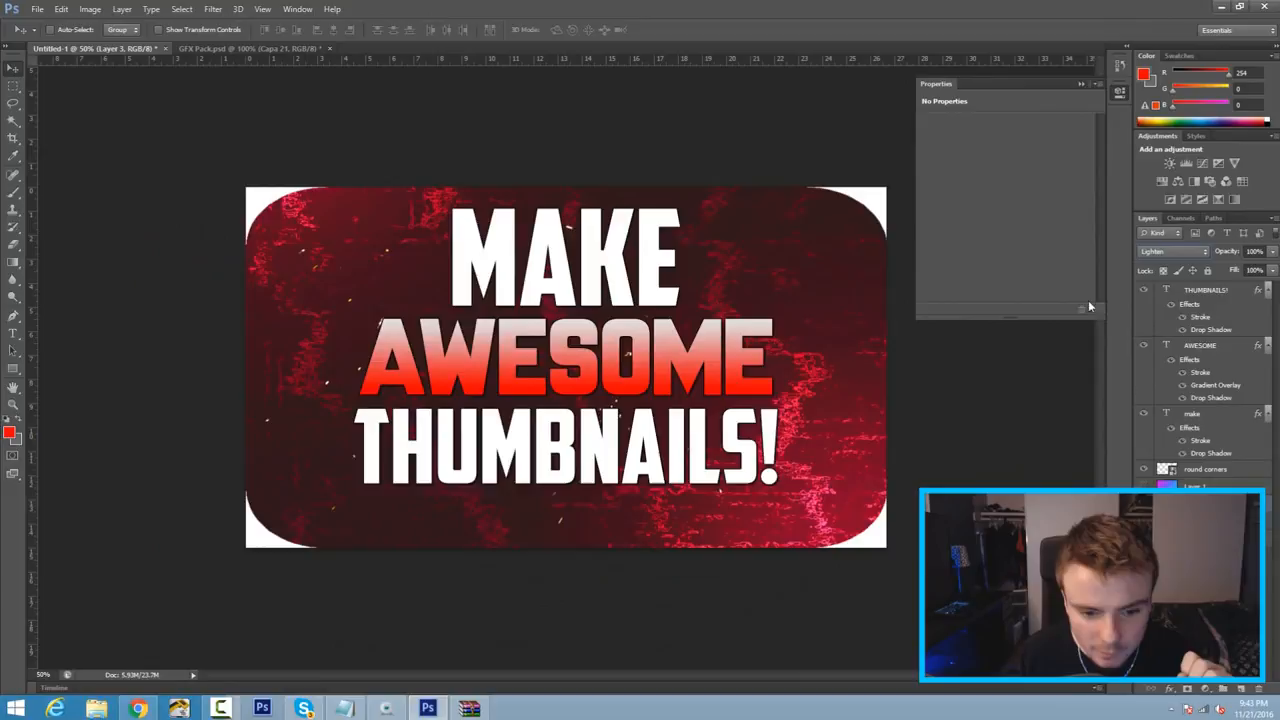
pyautogui.moveTo(686, 388); pyautogui.dragTo(757, 386)
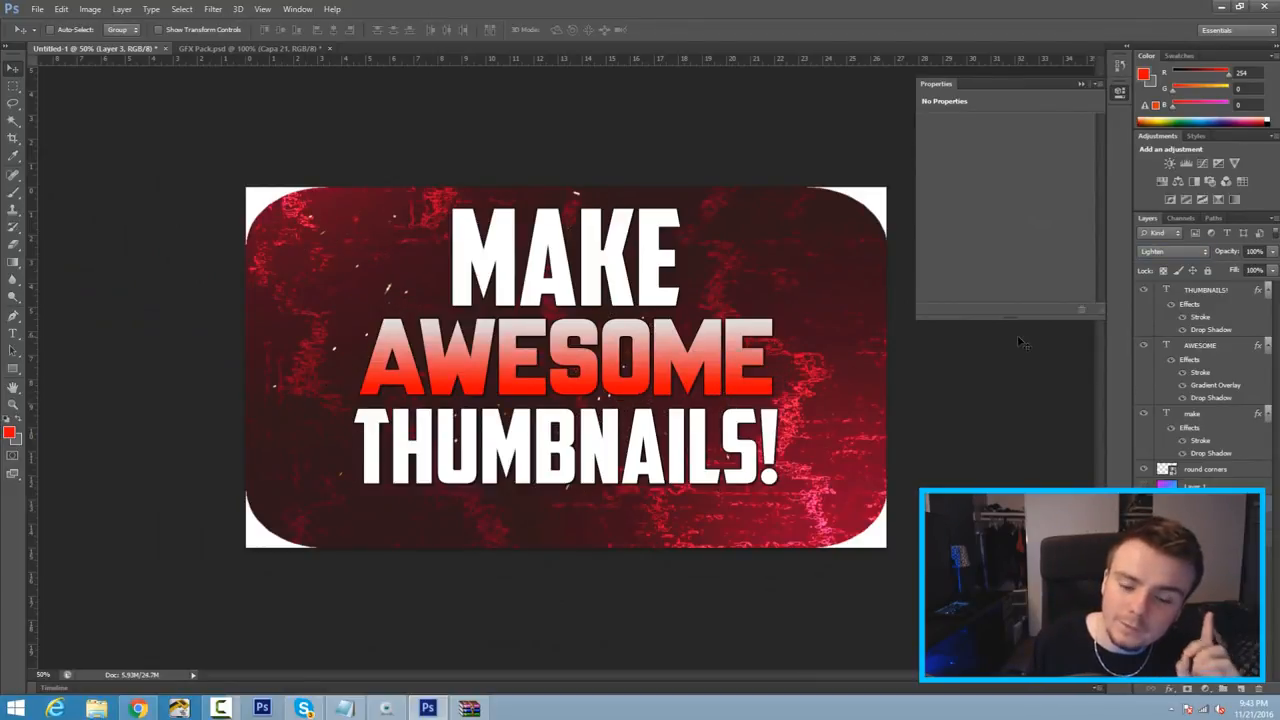
# Identify the text layers by hiding and showing each, and group the make, AWESOME and THUMBNAILS! layers.
pyautogui.click(1143, 294)
pyautogui.click(1143, 294)
pyautogui.click(1144, 346)
pyautogui.click(1144, 346)
pyautogui.click(1143, 414)
pyautogui.click(1143, 414)
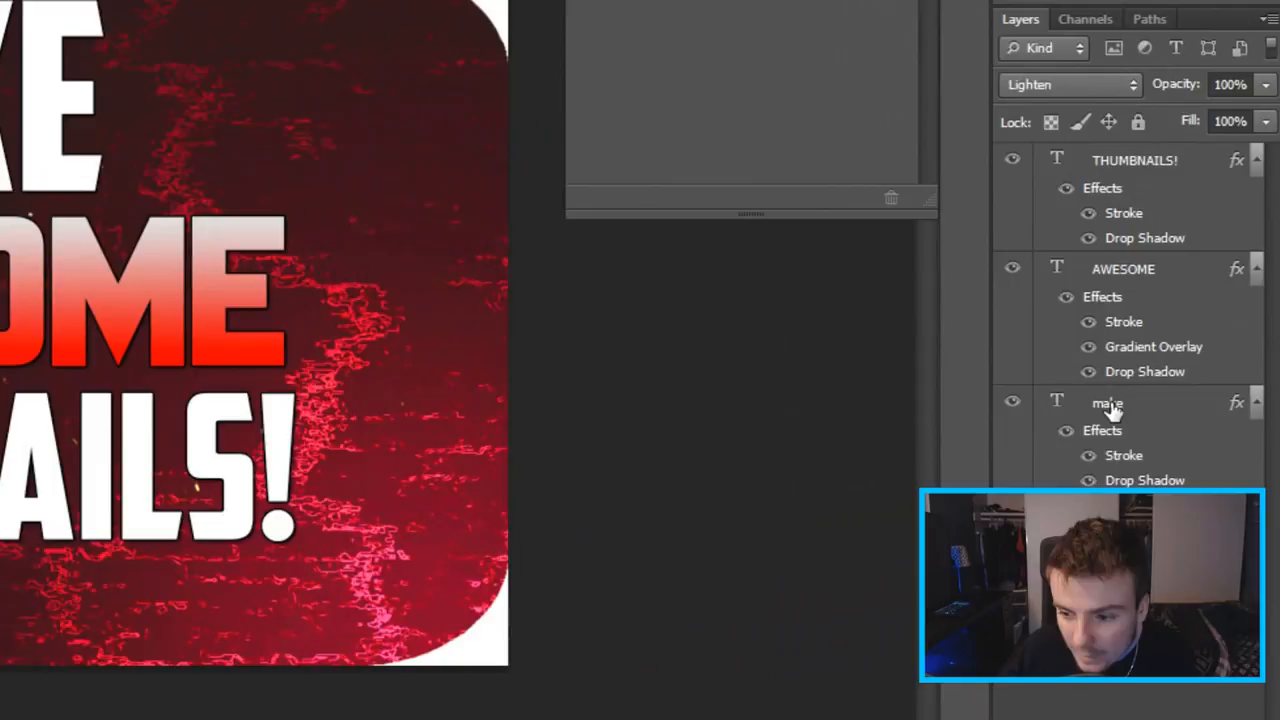
pyautogui.click(1194, 416)
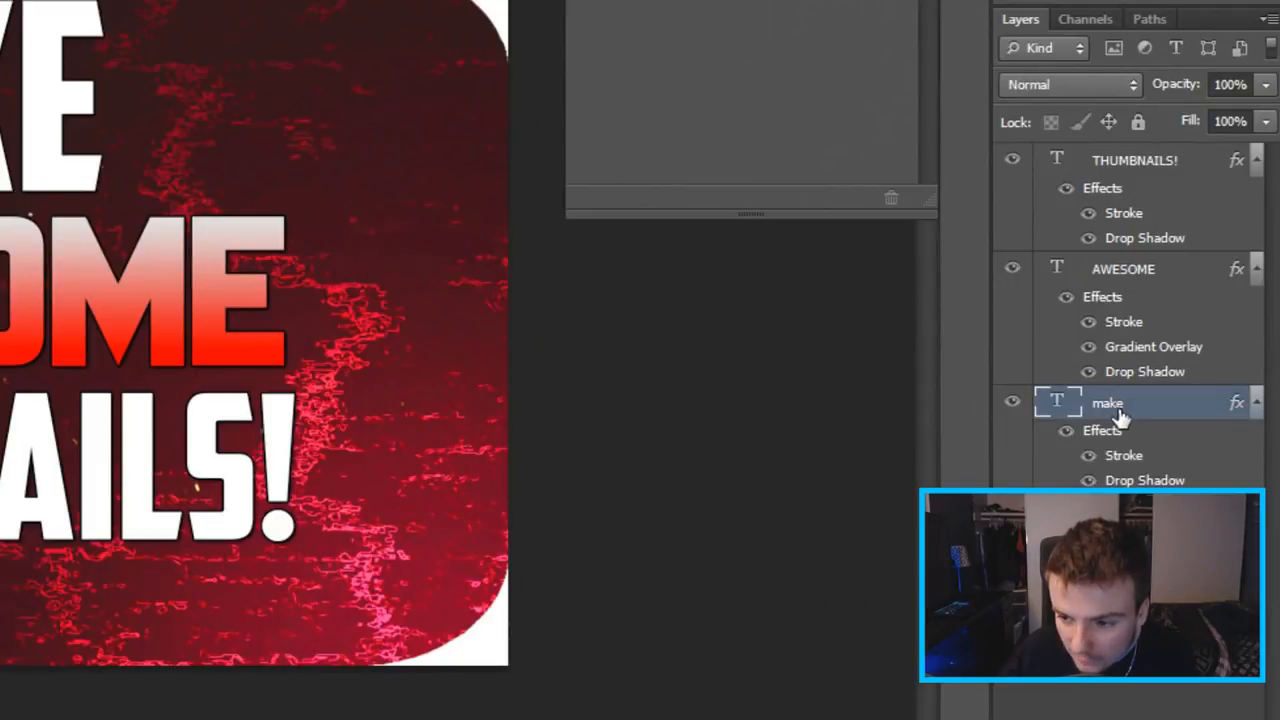
pyautogui.keyDown('shift'); pyautogui.click(1134, 163); pyautogui.keyUp('shift')
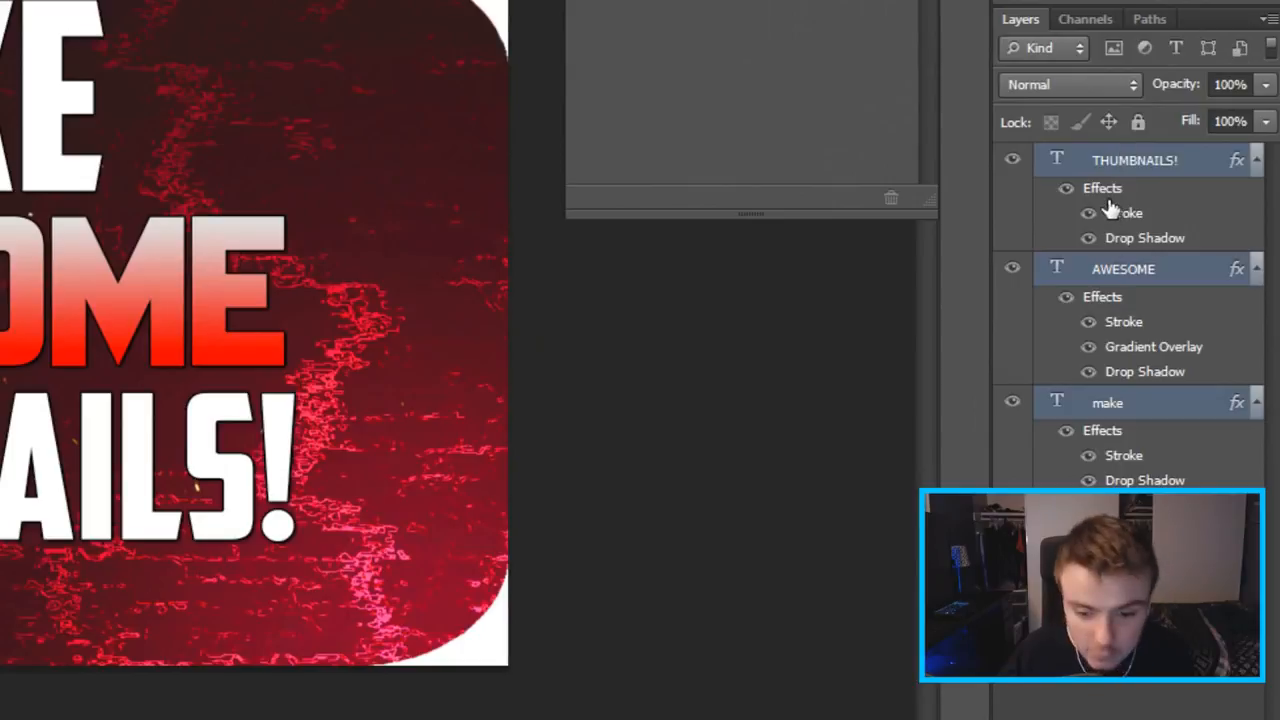
pyautogui.hotkey('ctrl', 'g')
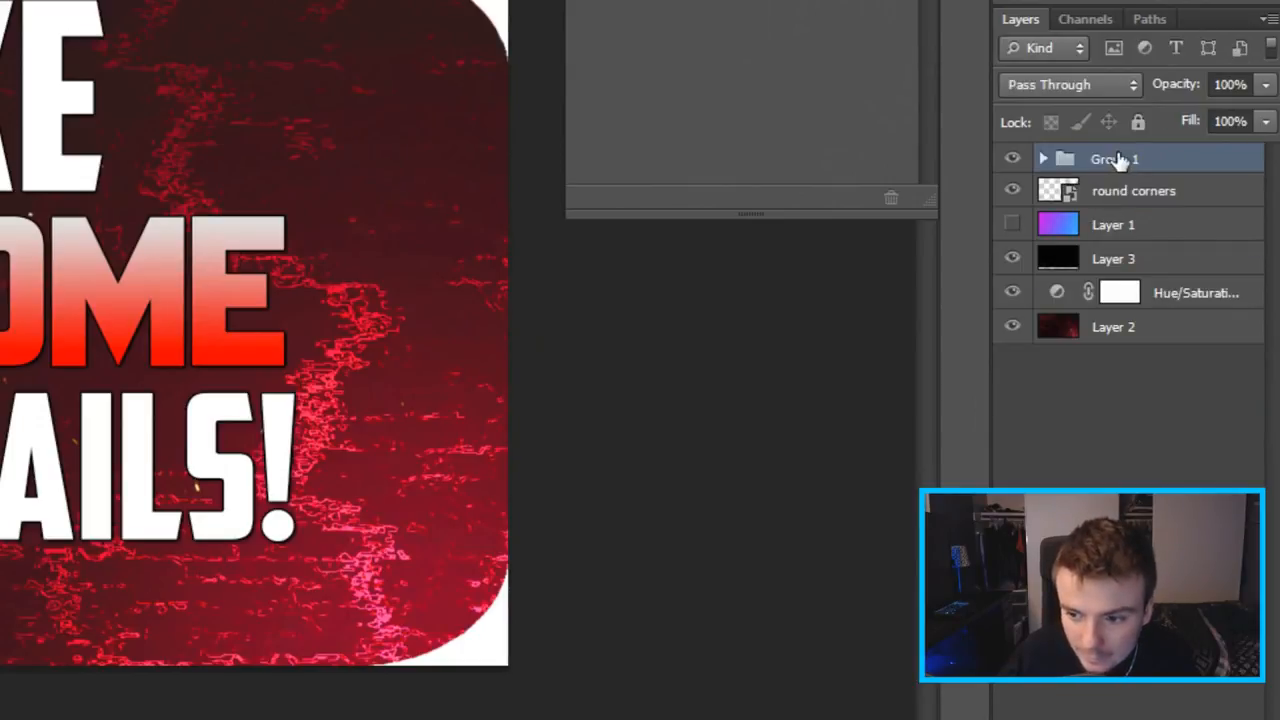
# Add an Outer Glow effect to the text group and increase the glow's size.
pyautogui.rightClick(1115, 157)
pyautogui.click(1107, 176)
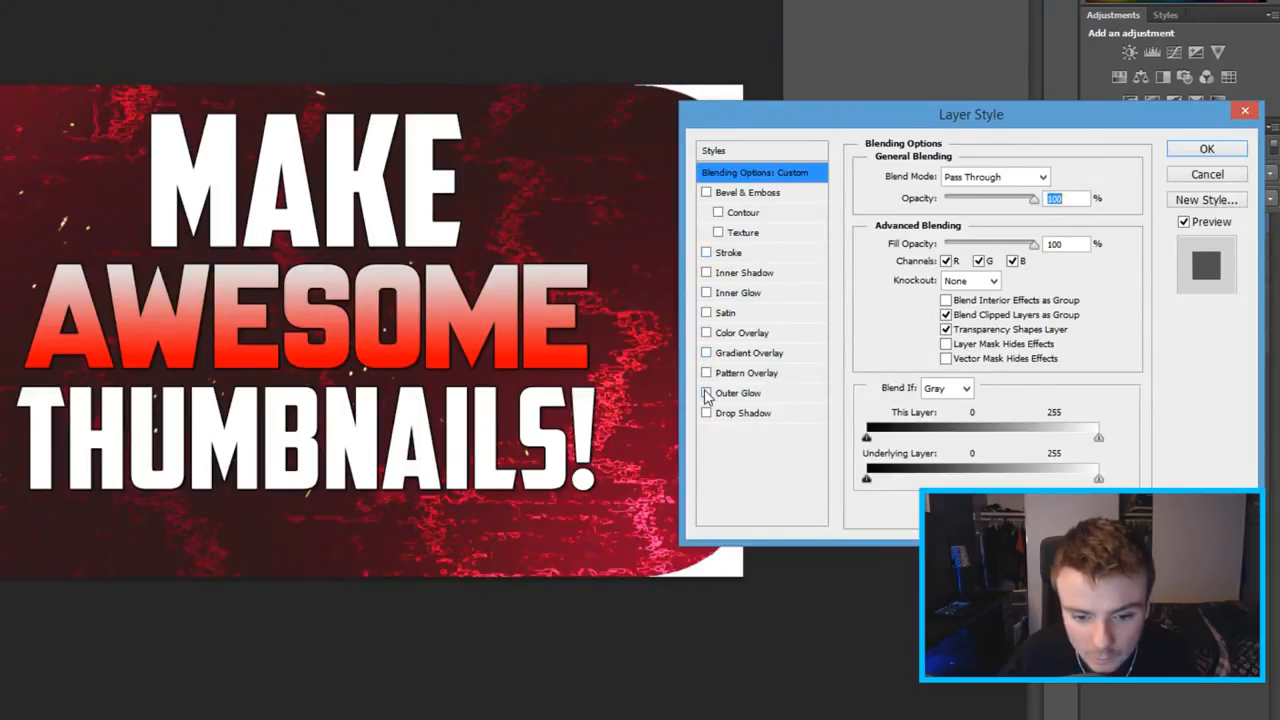
pyautogui.click(707, 393)
pyautogui.click(738, 393)
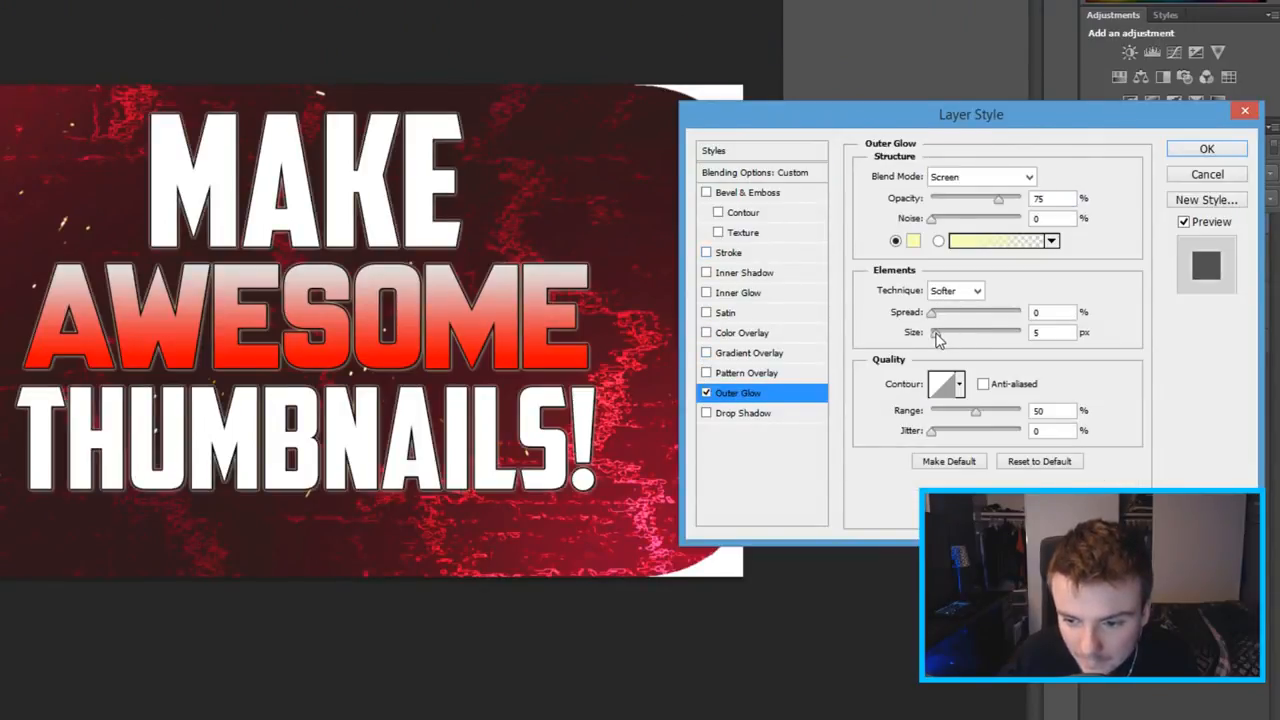
pyautogui.moveTo(937, 338); pyautogui.dragTo(955, 340)
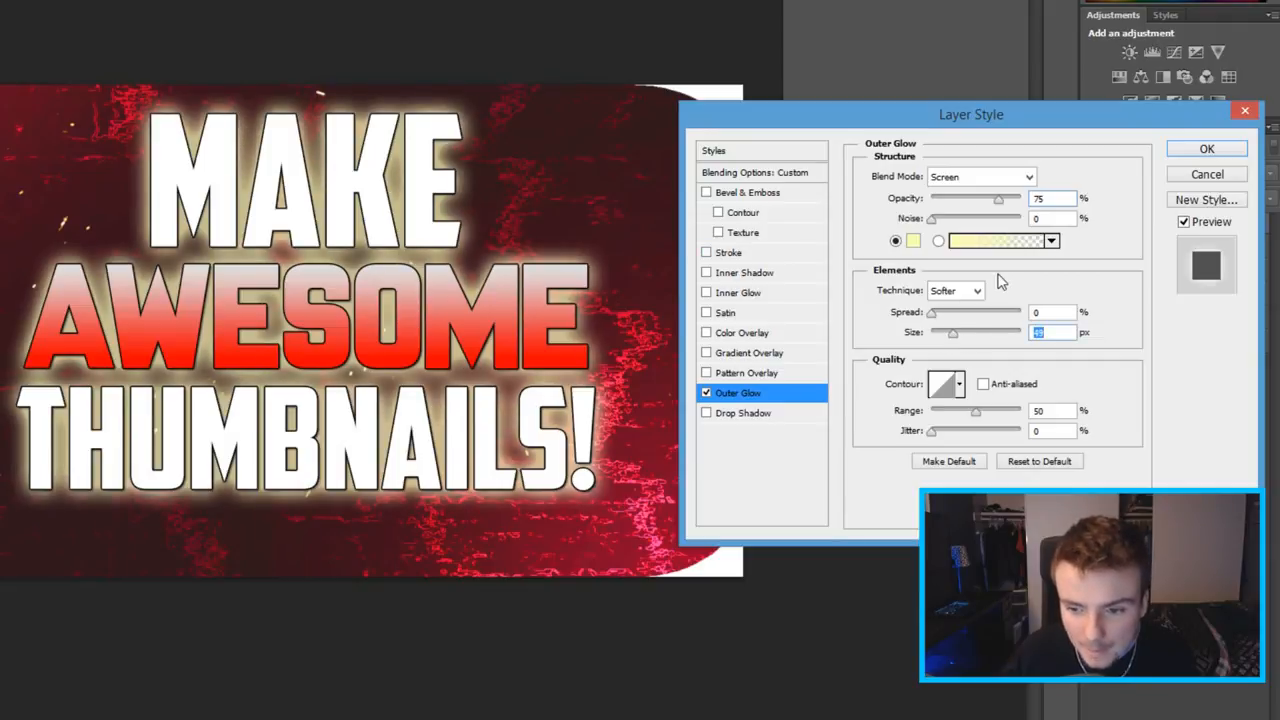
# Set the outer glow colour to pure red (ff0000) and apply the text group's layer style.
pyautogui.click(913, 241)
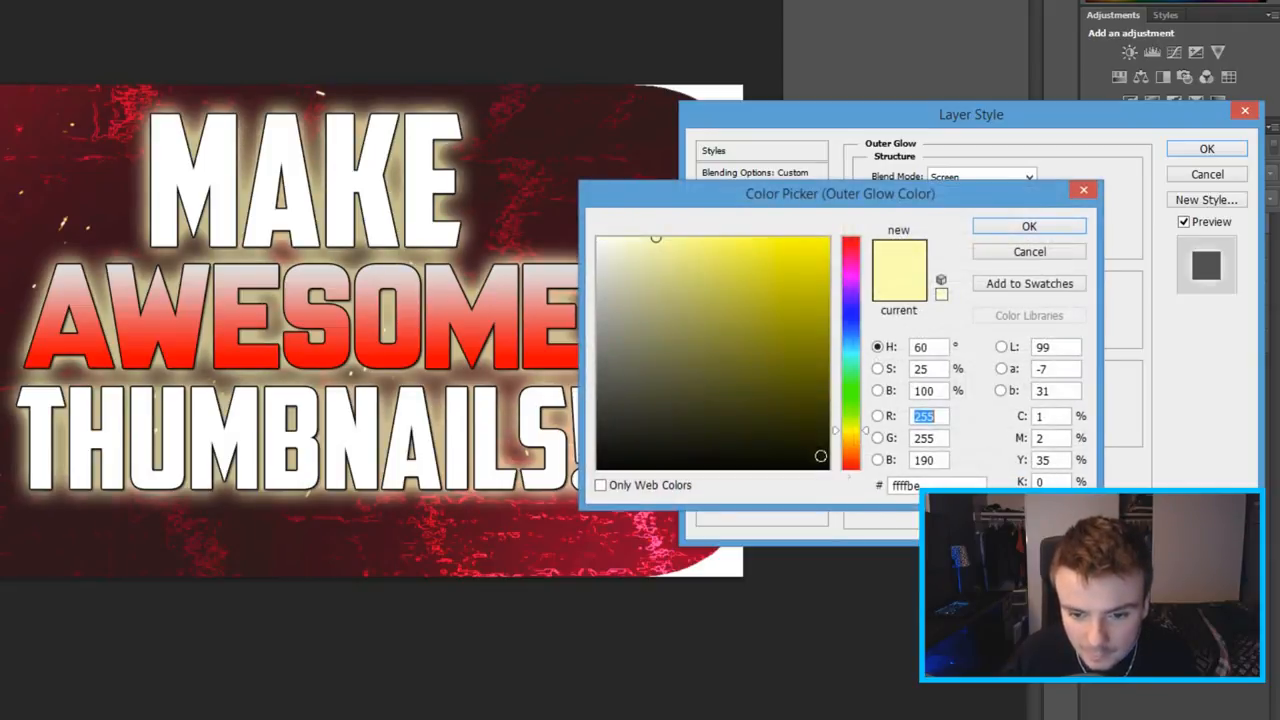
pyautogui.click(853, 468)
pyautogui.moveTo(791, 271); pyautogui.dragTo(839, 216)
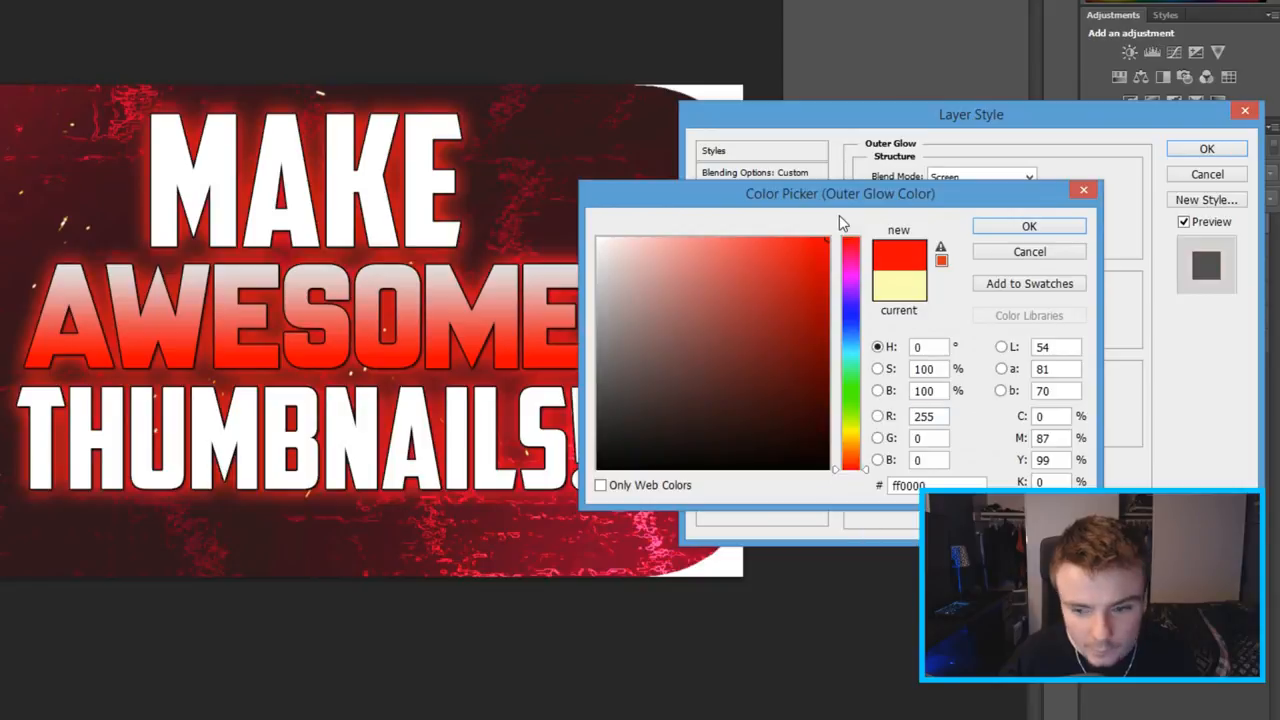
pyautogui.click(1020, 226)
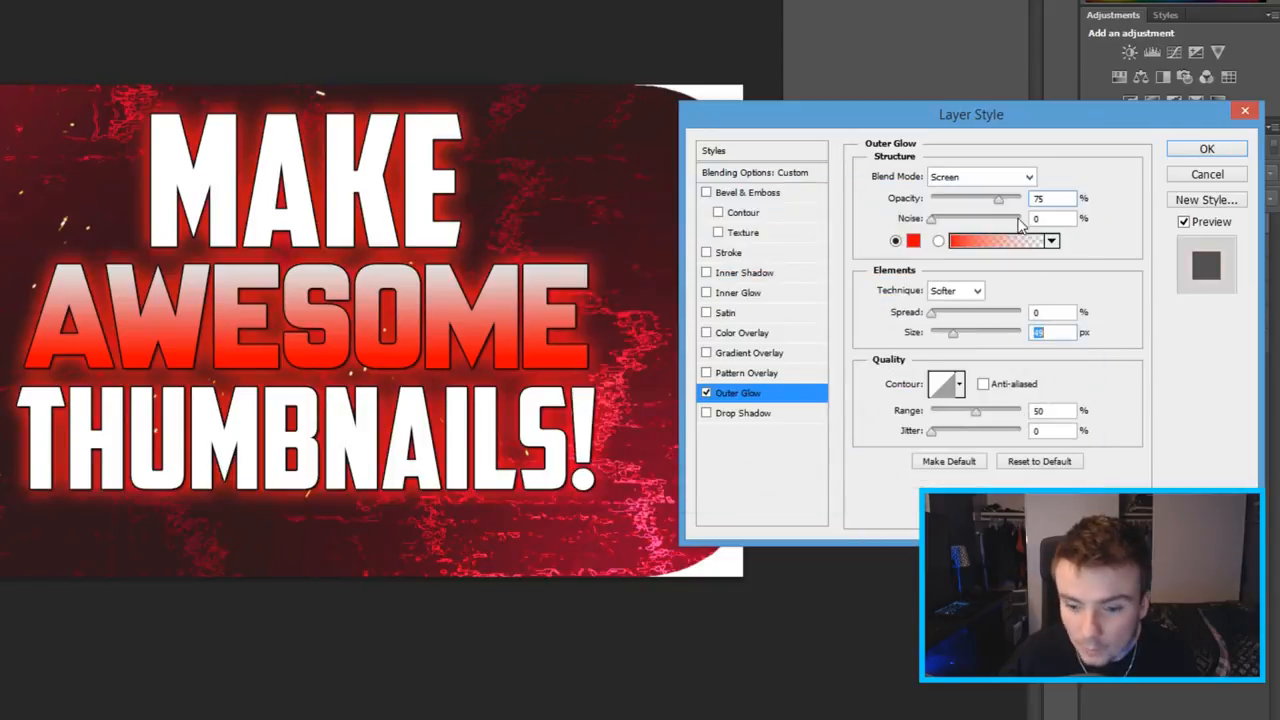
pyautogui.click(1176, 150)
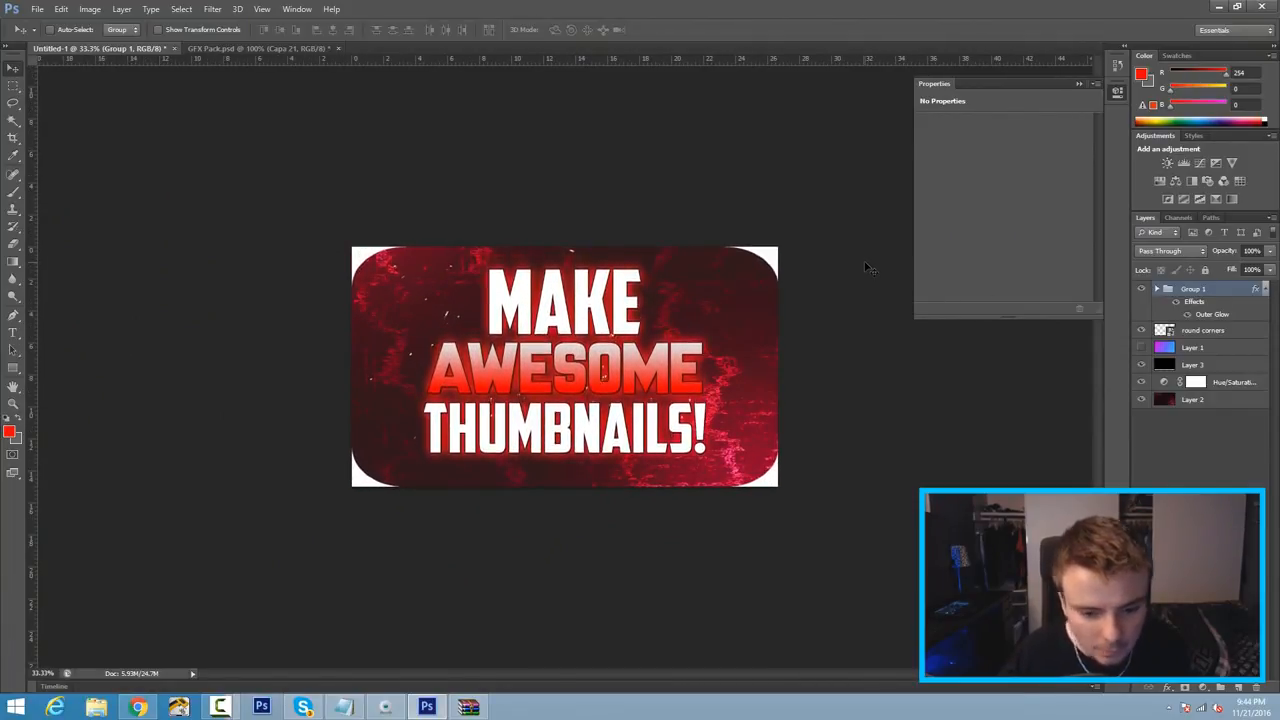
# Centre the text group vertically and horizontally on the whole canvas.
pyautogui.hotkey('ctrl', 'a')
pyautogui.click(121, 9)
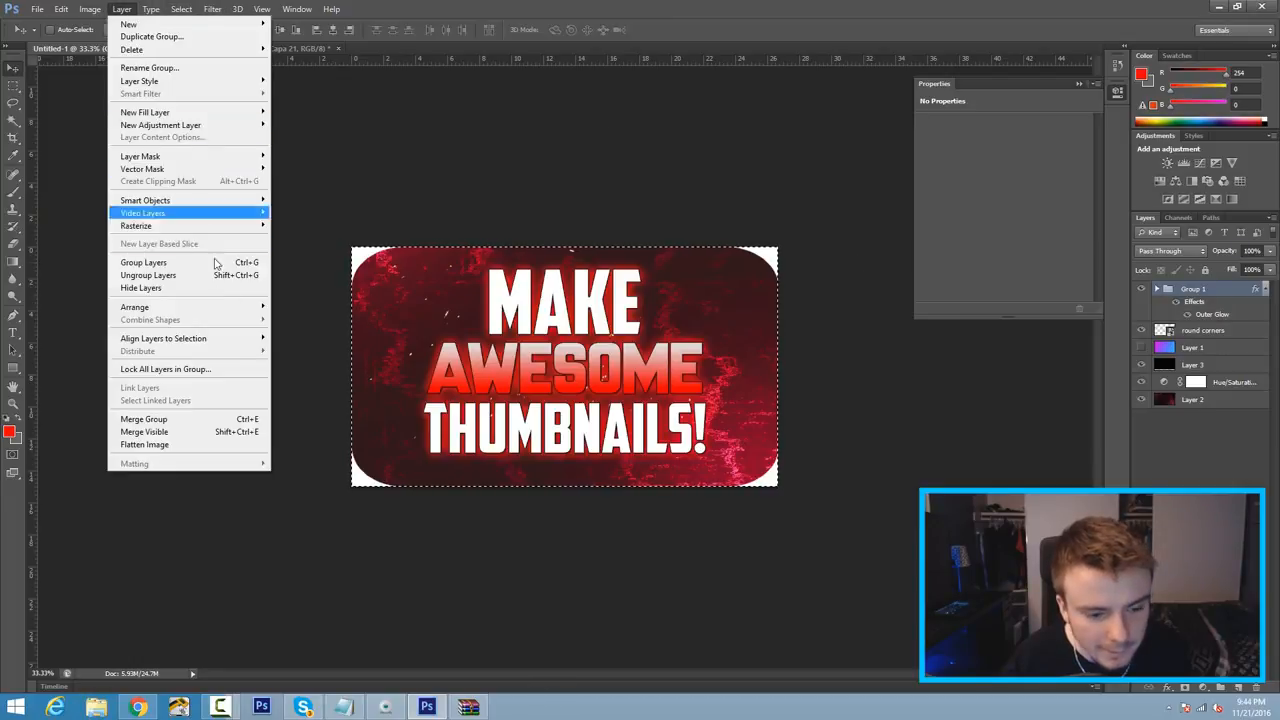
pyautogui.moveTo(226, 340)
pyautogui.click(285, 349)
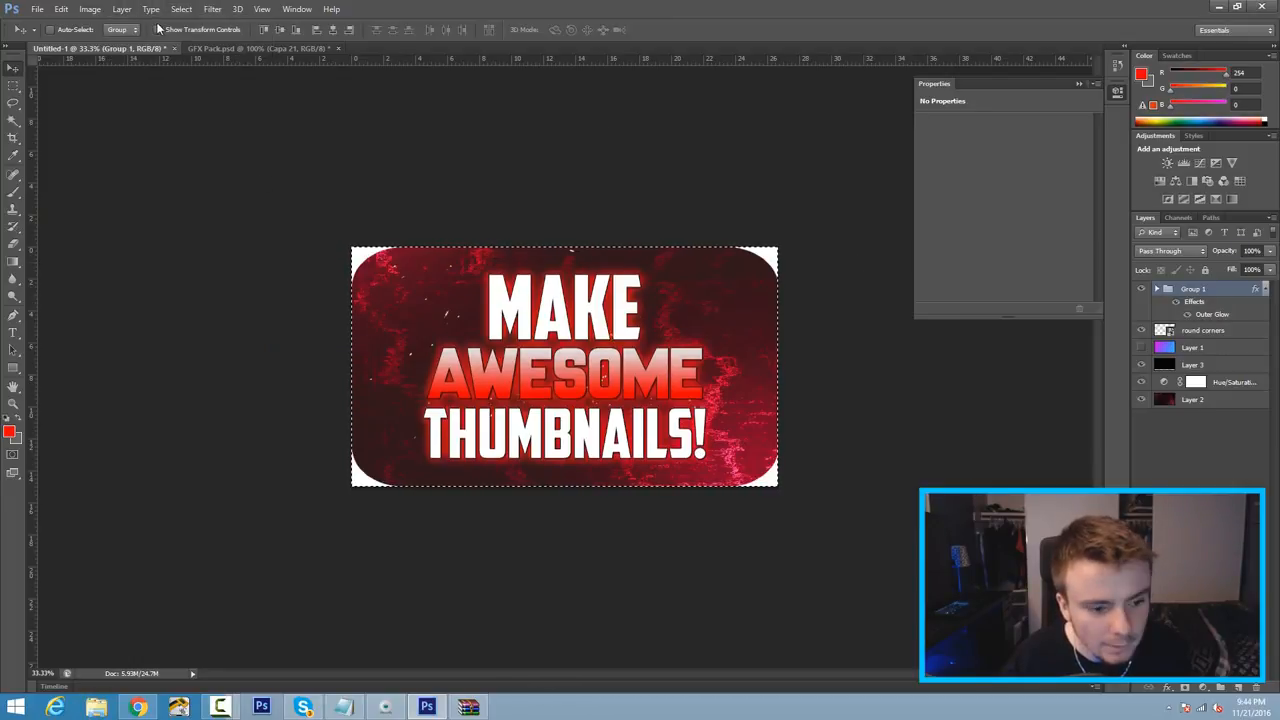
pyautogui.moveTo(240, 340)
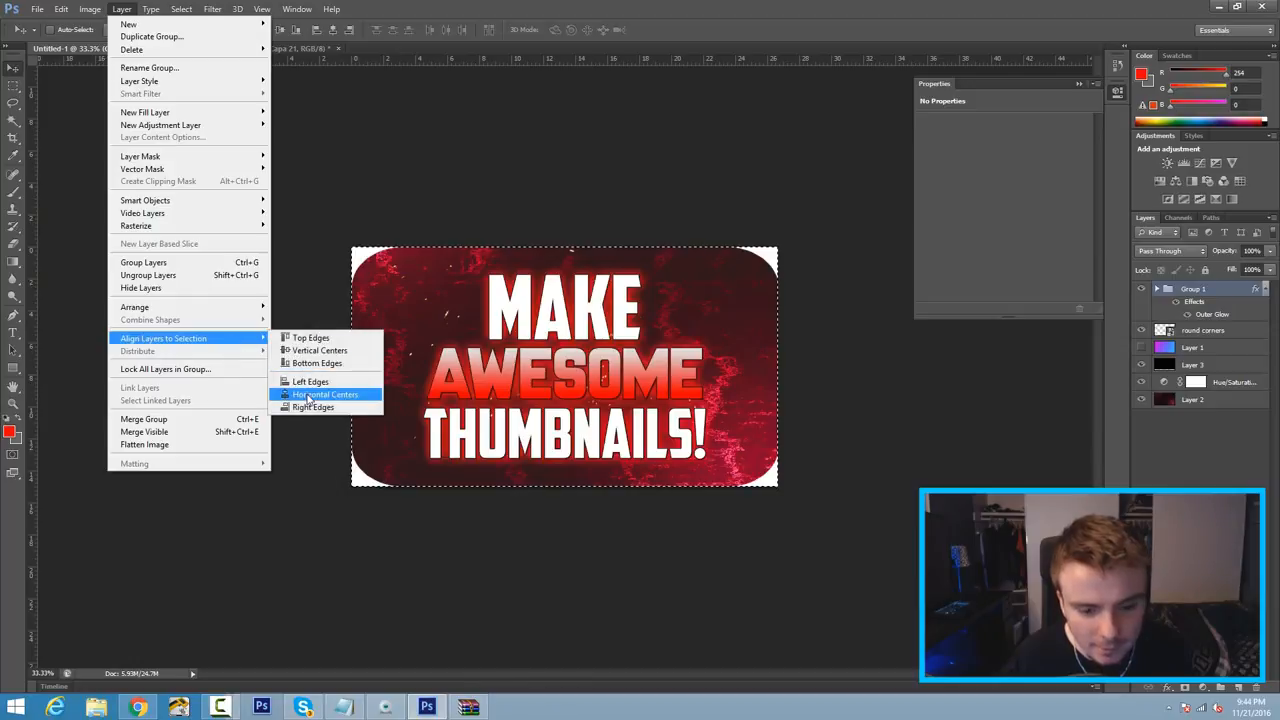
pyautogui.click(308, 399)
# In the GFX Pack document, expand the White logos group under Social media logos and select the Facebook layer, toggling its visibility.
pyautogui.click(256, 48)
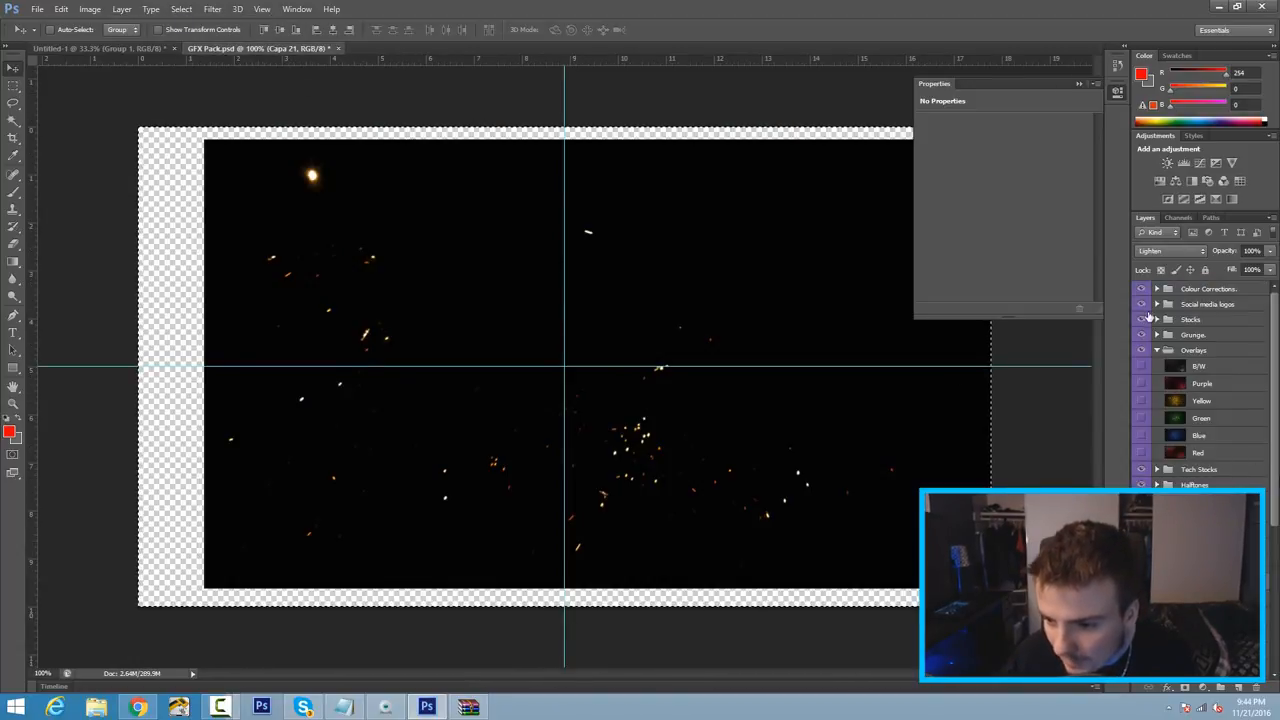
pyautogui.click(1157, 304)
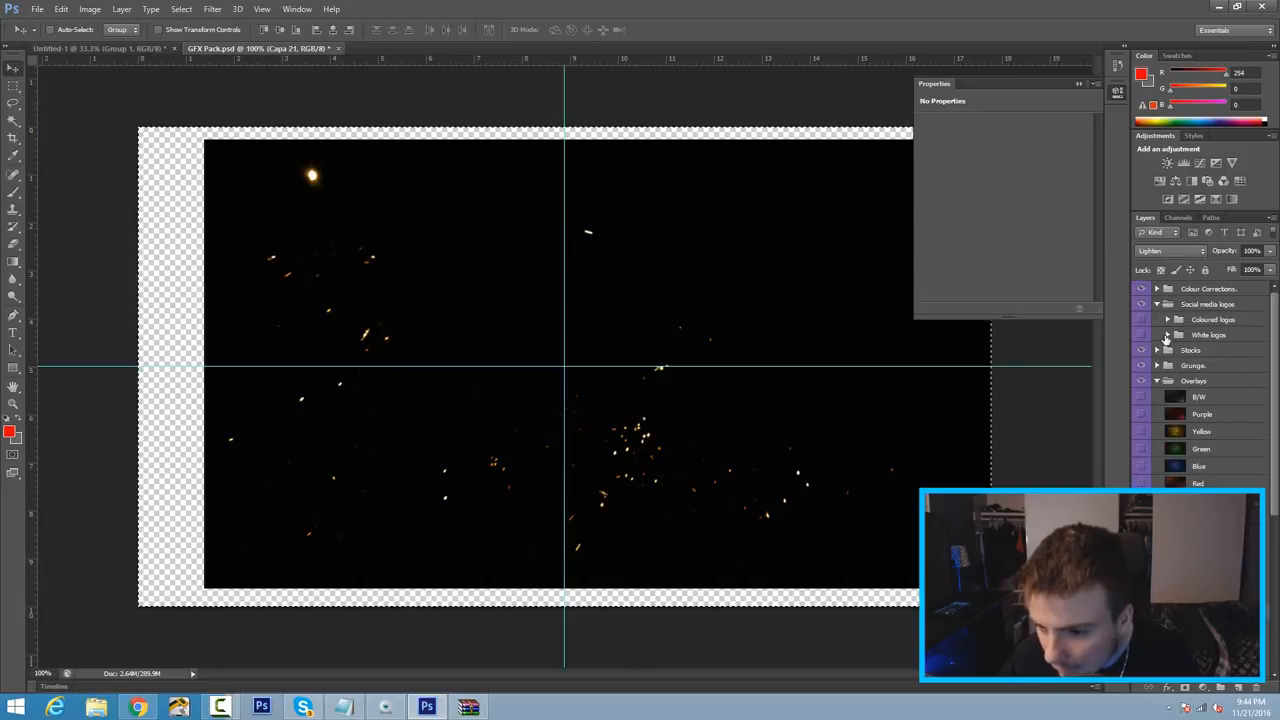
pyautogui.click(1167, 335)
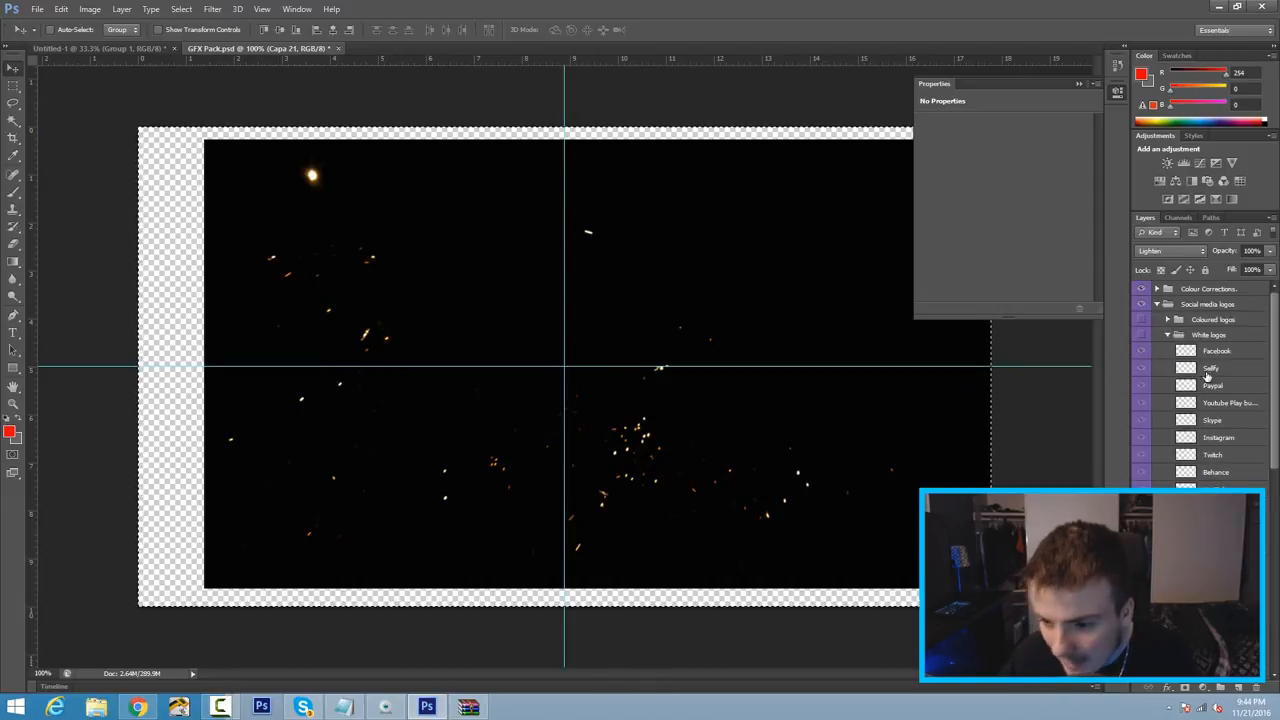
pyautogui.click(1218, 351)
pyautogui.click(1142, 352)
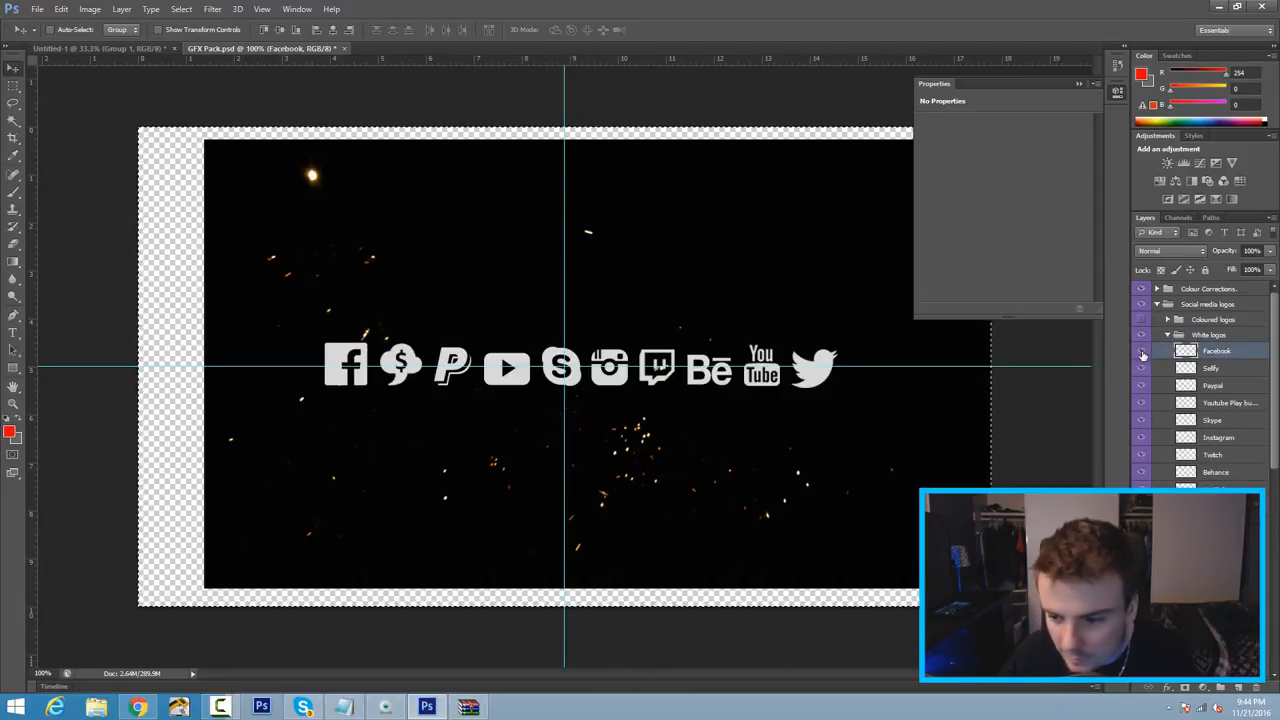
pyautogui.click(1142, 353)
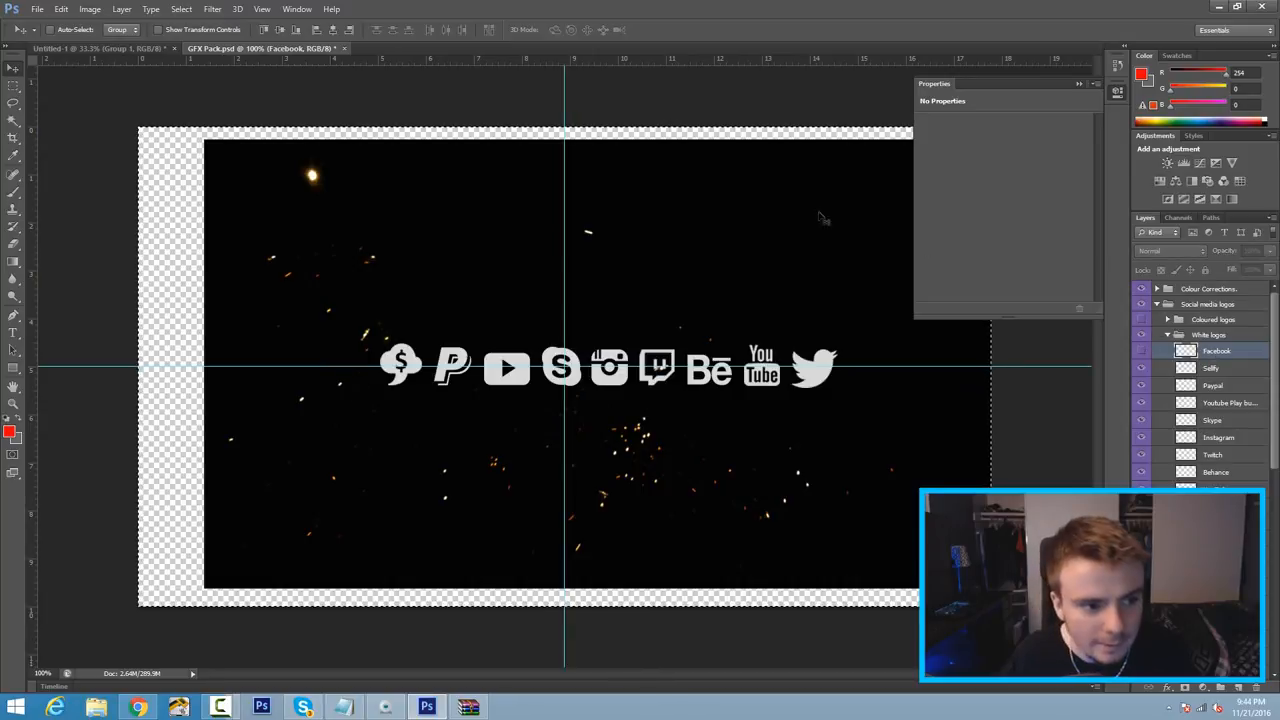
pyautogui.click(107, 50)
pyautogui.hotkey('ctrl', 'v')
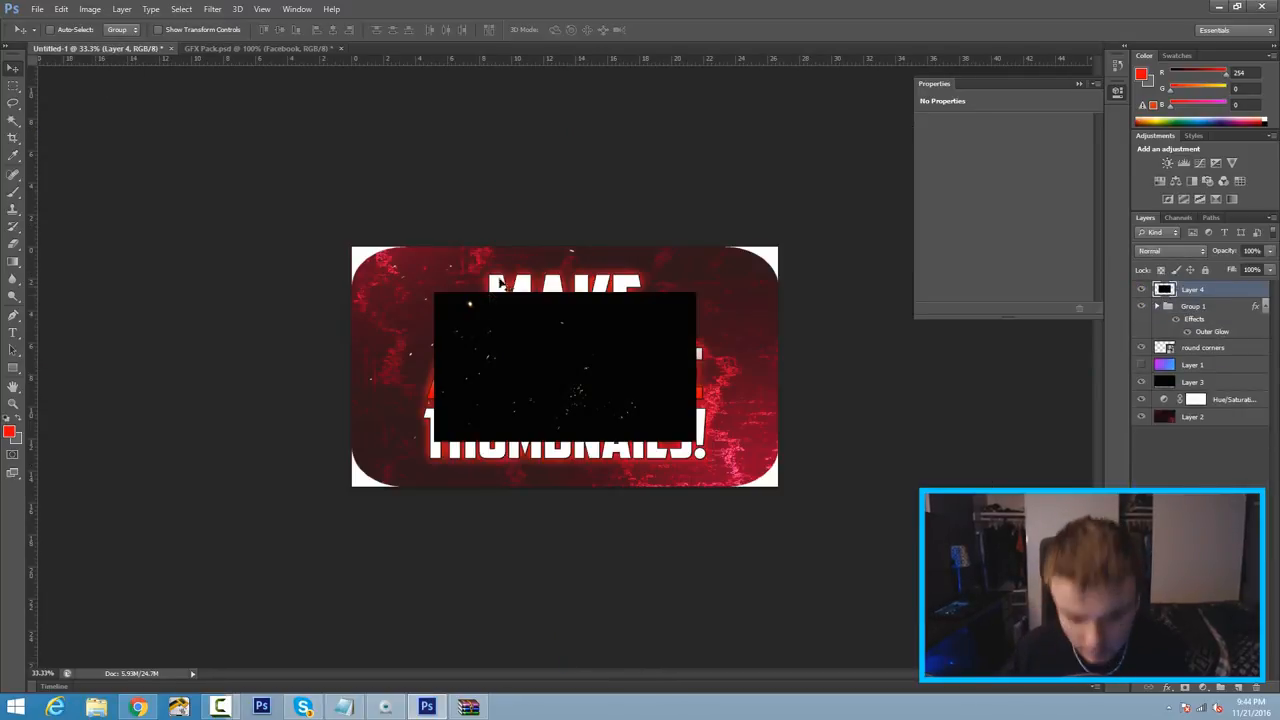
pyautogui.hotkey('ctrl', 'z')
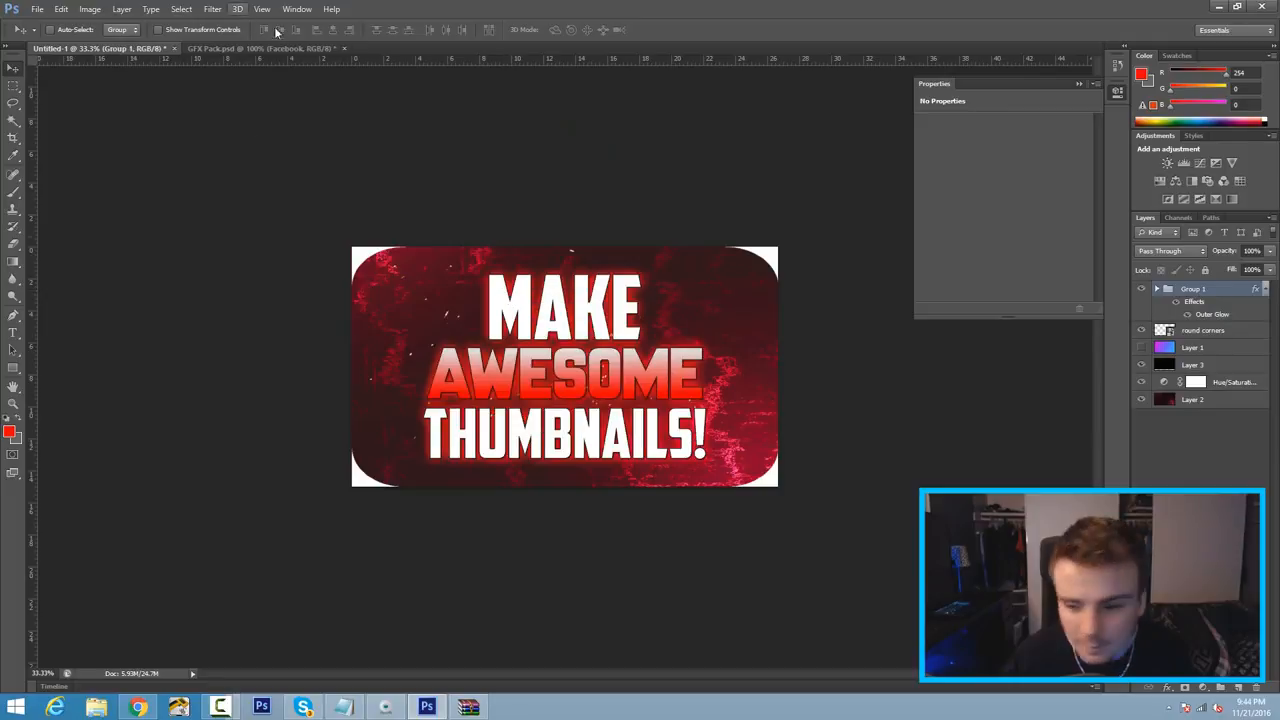
# In the GFX Pack document, hide the sparks artwork and show the Facebook logo layer.
pyautogui.click(258, 48)
pyautogui.scroll(-5, 1200, 385)
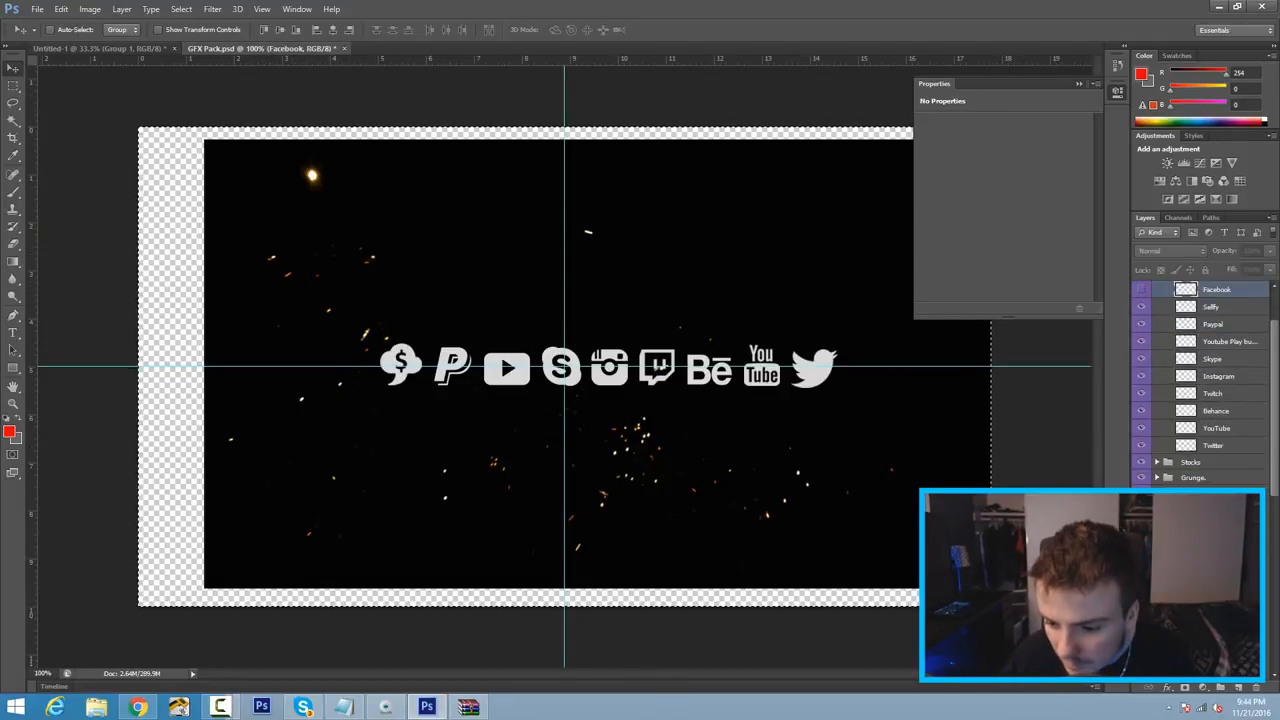
pyautogui.click(1141, 520)
pyautogui.scroll(5, 1178, 452)
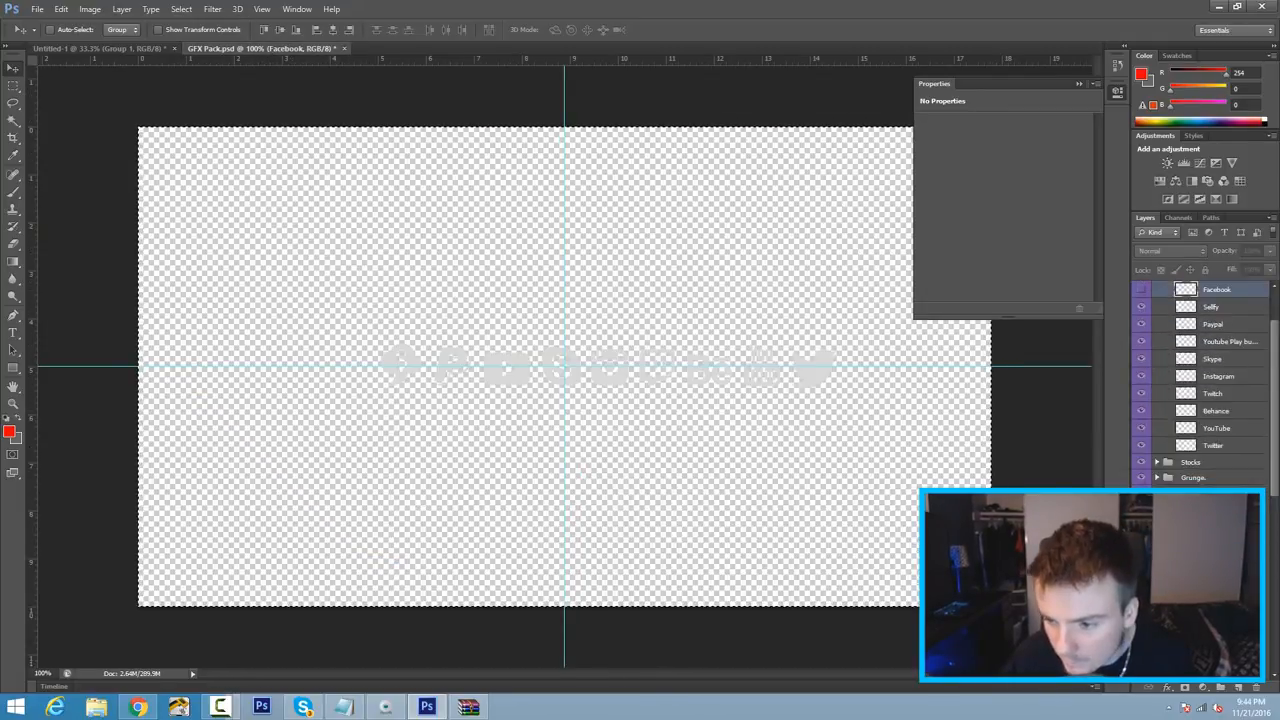
pyautogui.click(1141, 350)
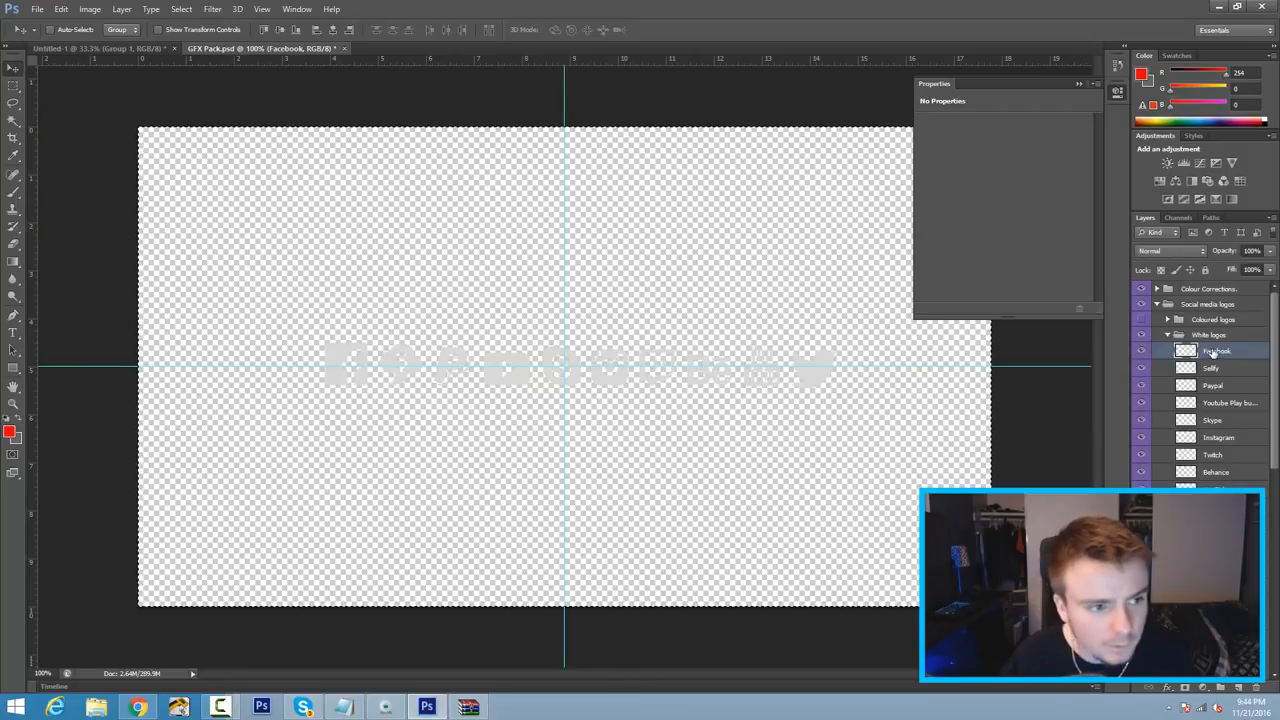
# Bring the white Facebook logo into the Untitled-1 document and place it near the canvas's left edge beside AWESOME.
pyautogui.click(80, 49)
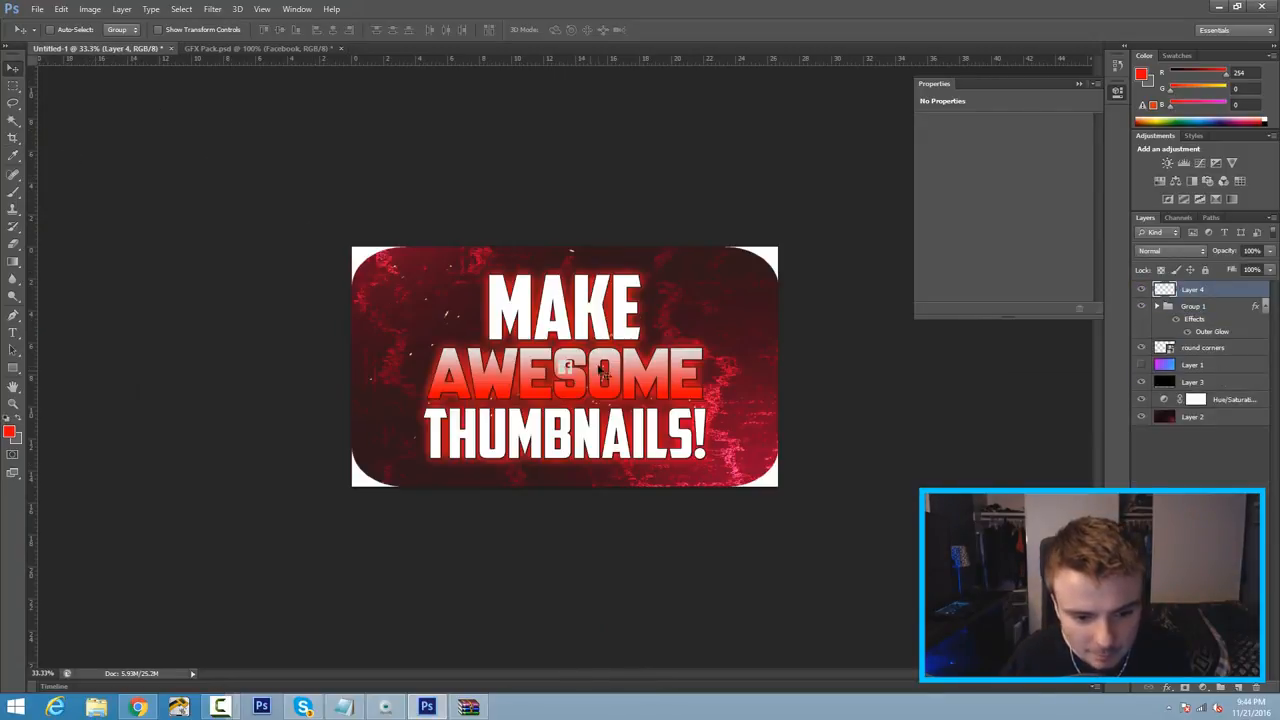
pyautogui.moveTo(567, 365); pyautogui.dragTo(397, 392)
pyautogui.hotkey('ctrl', 't')
pyautogui.press('Return')
# In the GFX Pack document, select the Youtube Play button layer in the White logos group, toggling its visibility to identify it.
pyautogui.click(258, 48)
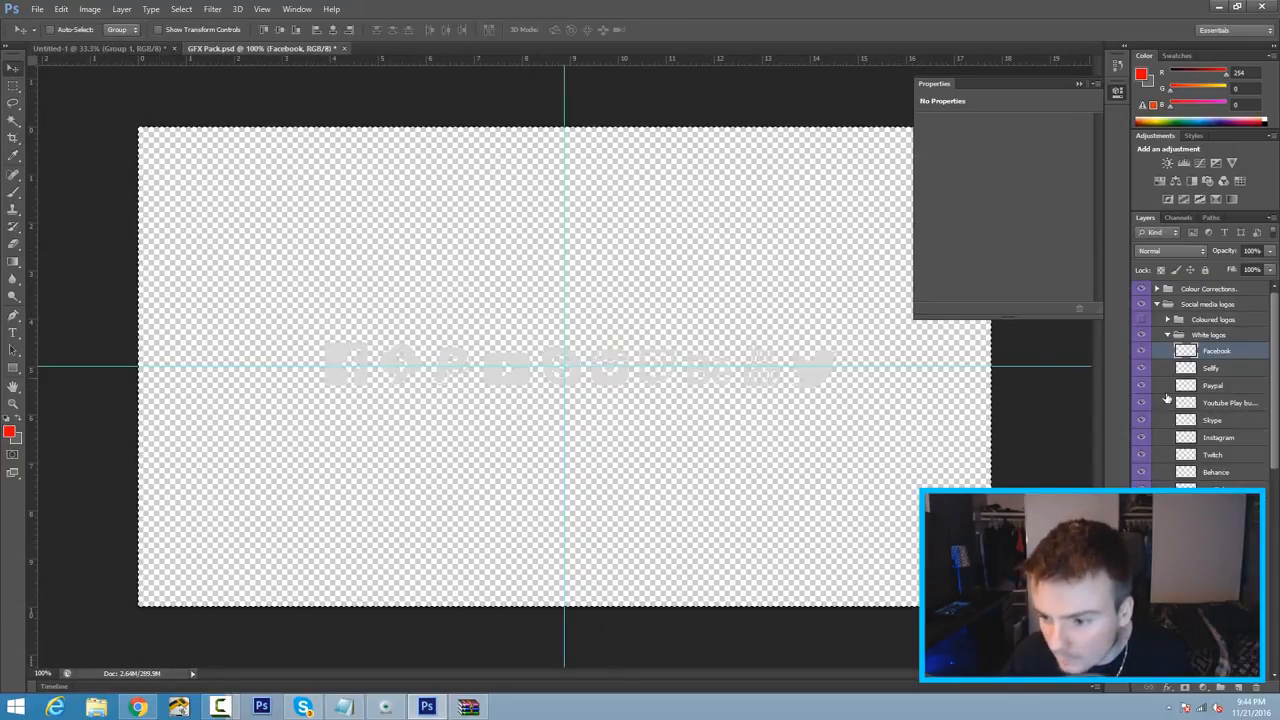
pyautogui.click(1220, 404)
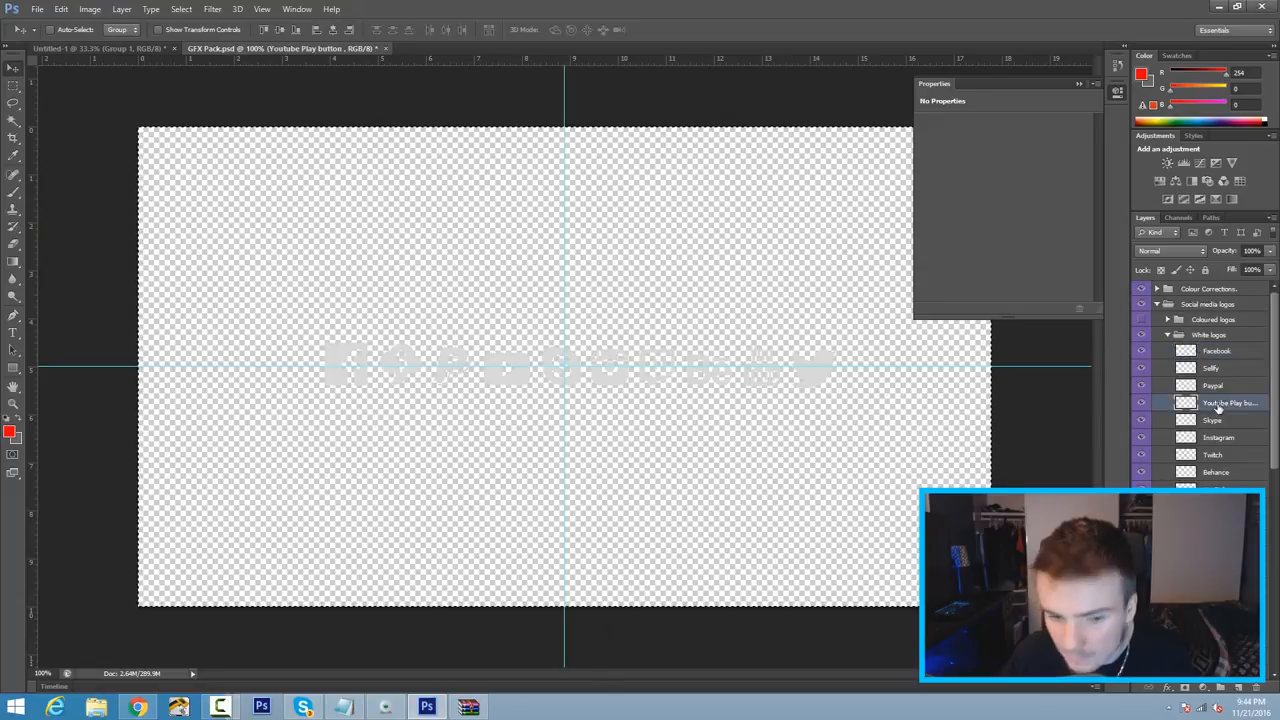
pyautogui.click(1141, 403)
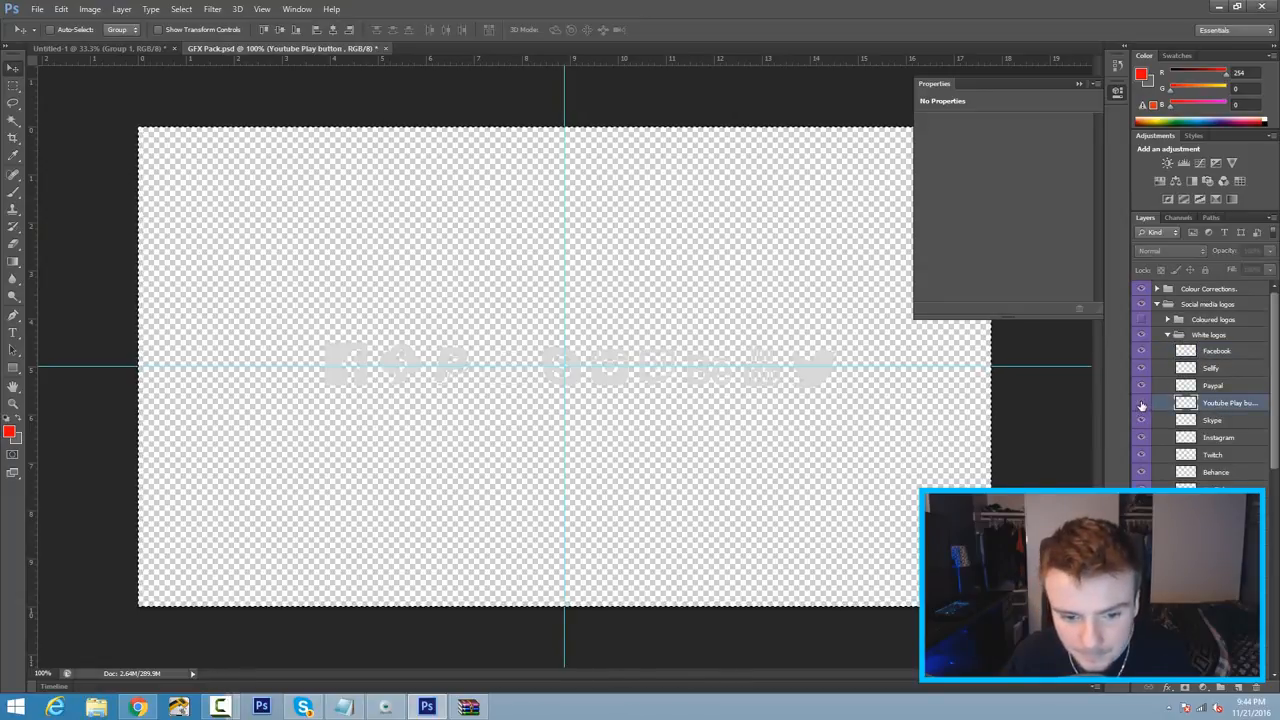
pyautogui.click(1141, 403)
# Bring the white play button logo into Untitled-1 and place it, enlarged and slightly tilted, before the word THUMBNAILS!
pyautogui.click(95, 48)
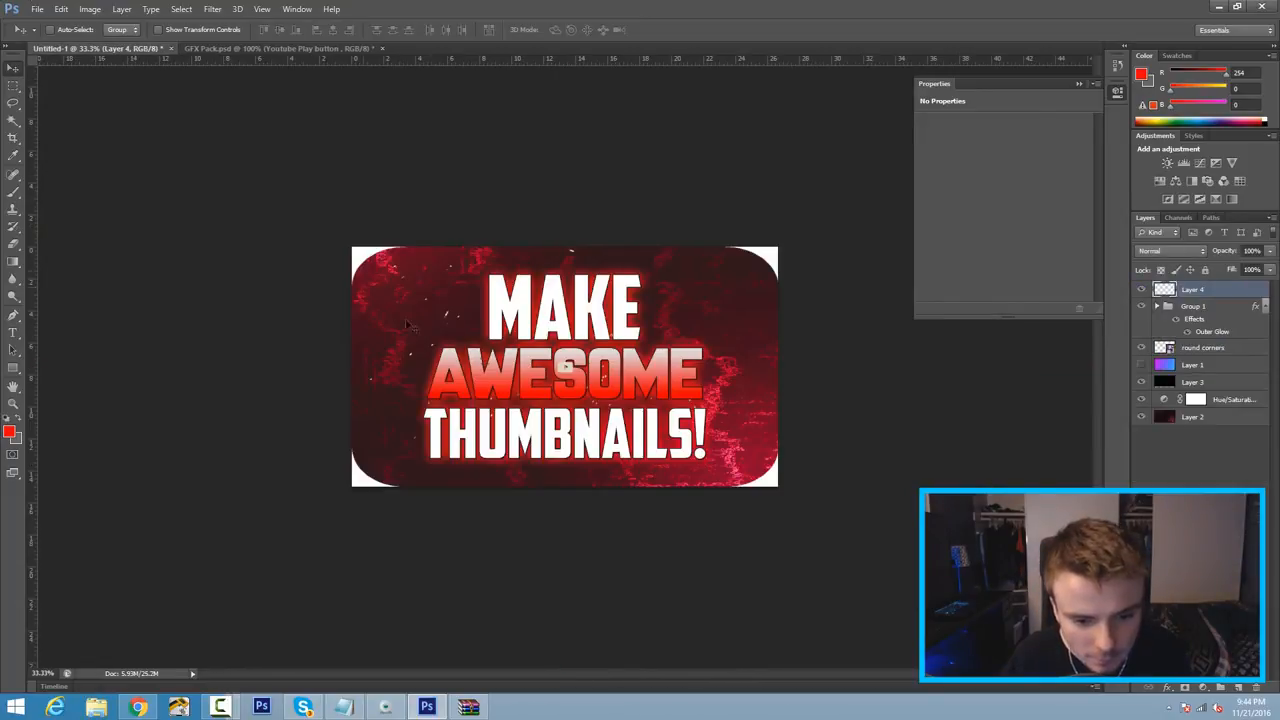
pyautogui.moveTo(572, 370); pyautogui.dragTo(404, 440)
pyautogui.hotkey('ctrl', 't')
pyautogui.press('Return')
# Bring the white YouTube logo from the GFX Pack into Untitled-1, placing it scaled and tilted after the word THUMBNAILS!
pyautogui.click(285, 48)
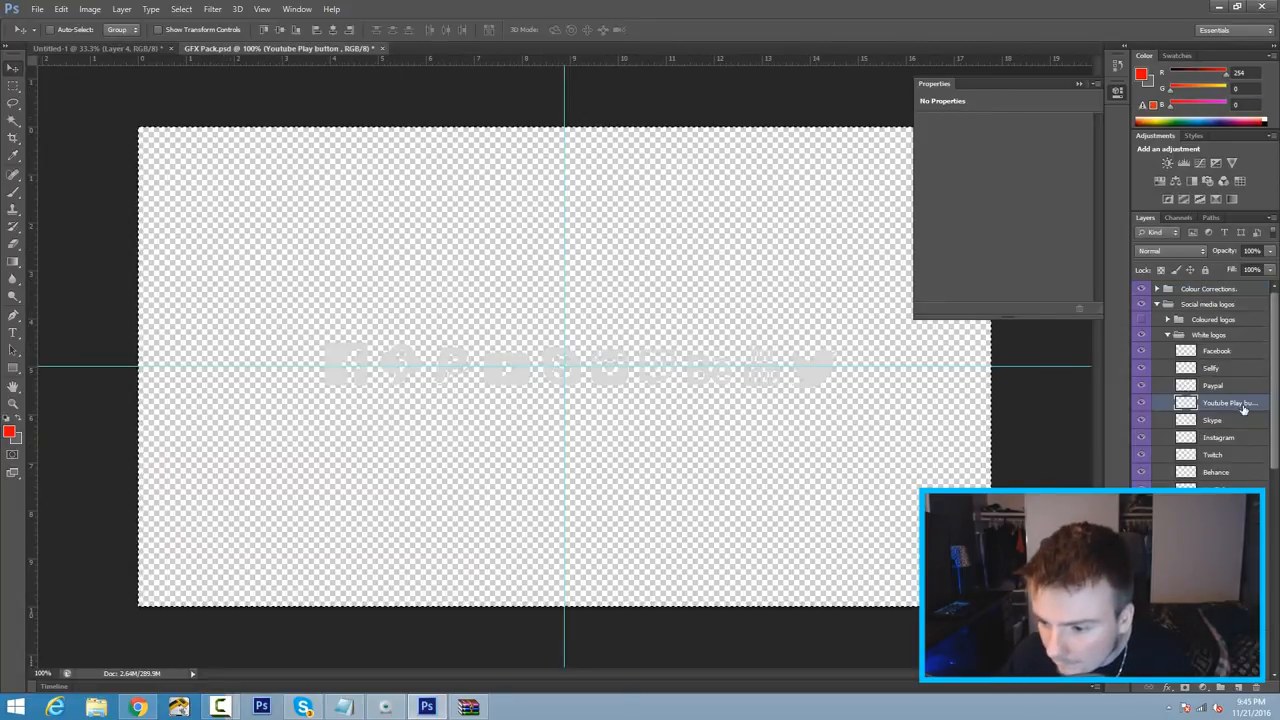
pyautogui.click(1233, 486)
pyautogui.moveTo(1233, 486); pyautogui.dragTo(570, 372)
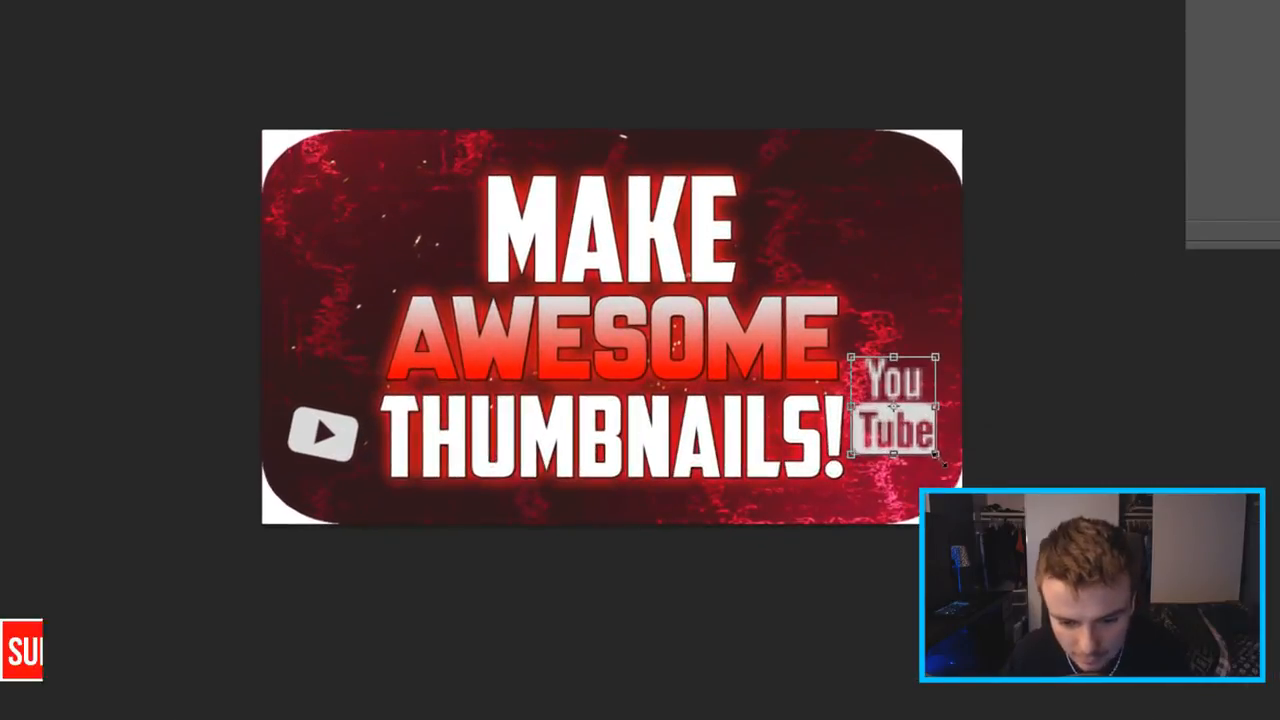
pyautogui.moveTo(938, 462); pyautogui.dragTo(905, 474)
pyautogui.moveTo(942, 480); pyautogui.dragTo(908, 433)
pyautogui.press('Return')
# Move the YouTube logo slightly lower beside THUMBNAILS! and check the whole composition.
pyautogui.scroll(-14, 908, 433)
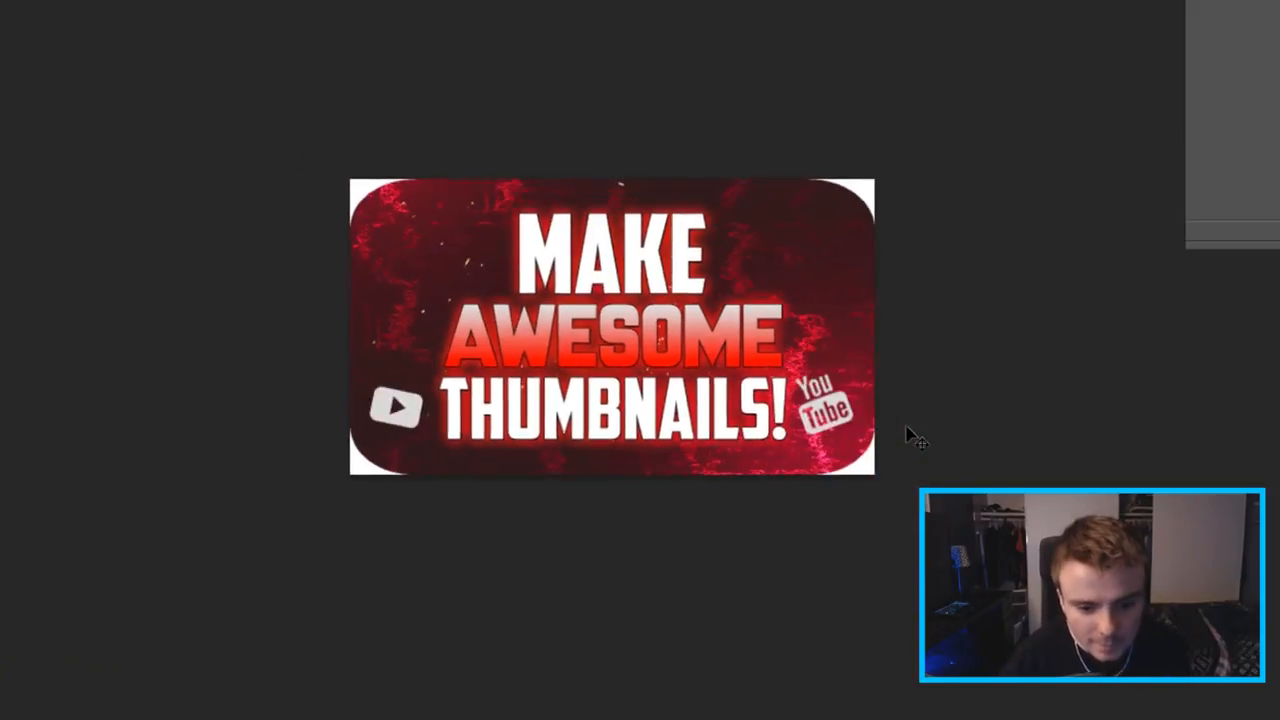
pyautogui.scroll(9, 908, 433)
pyautogui.scroll(3, 908, 432)
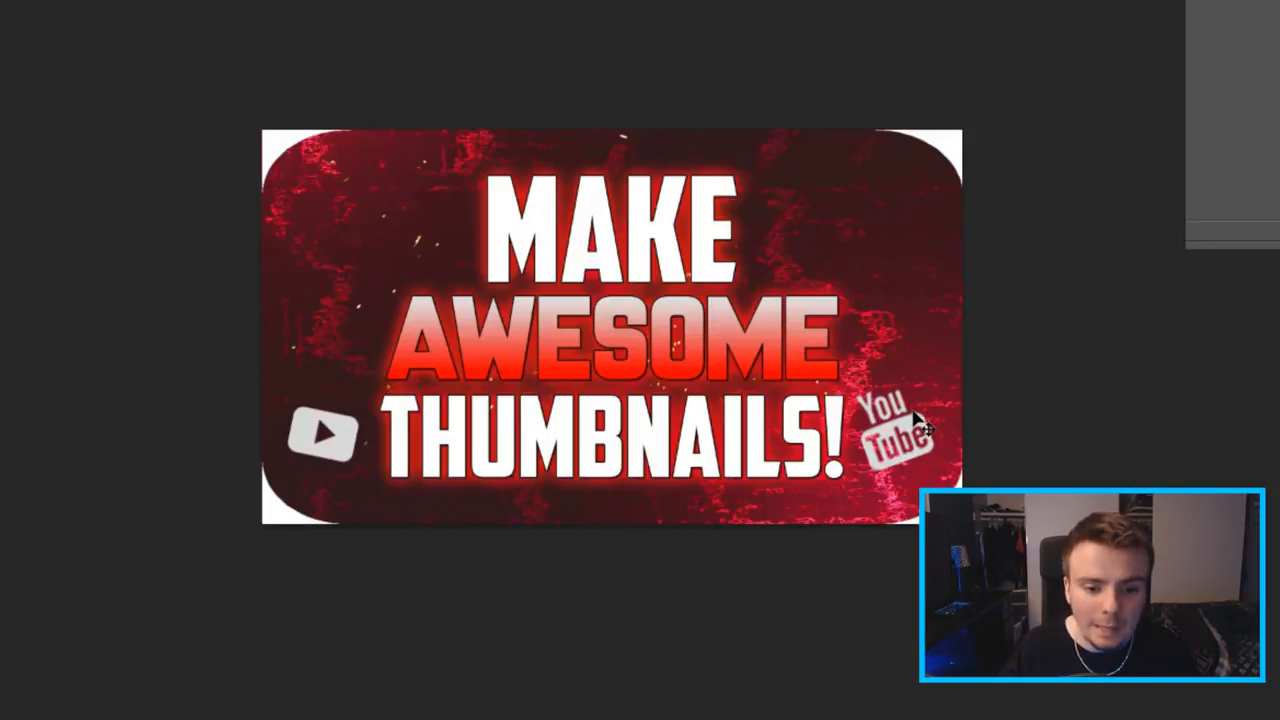
pyautogui.moveTo(913, 418); pyautogui.dragTo(907, 458)
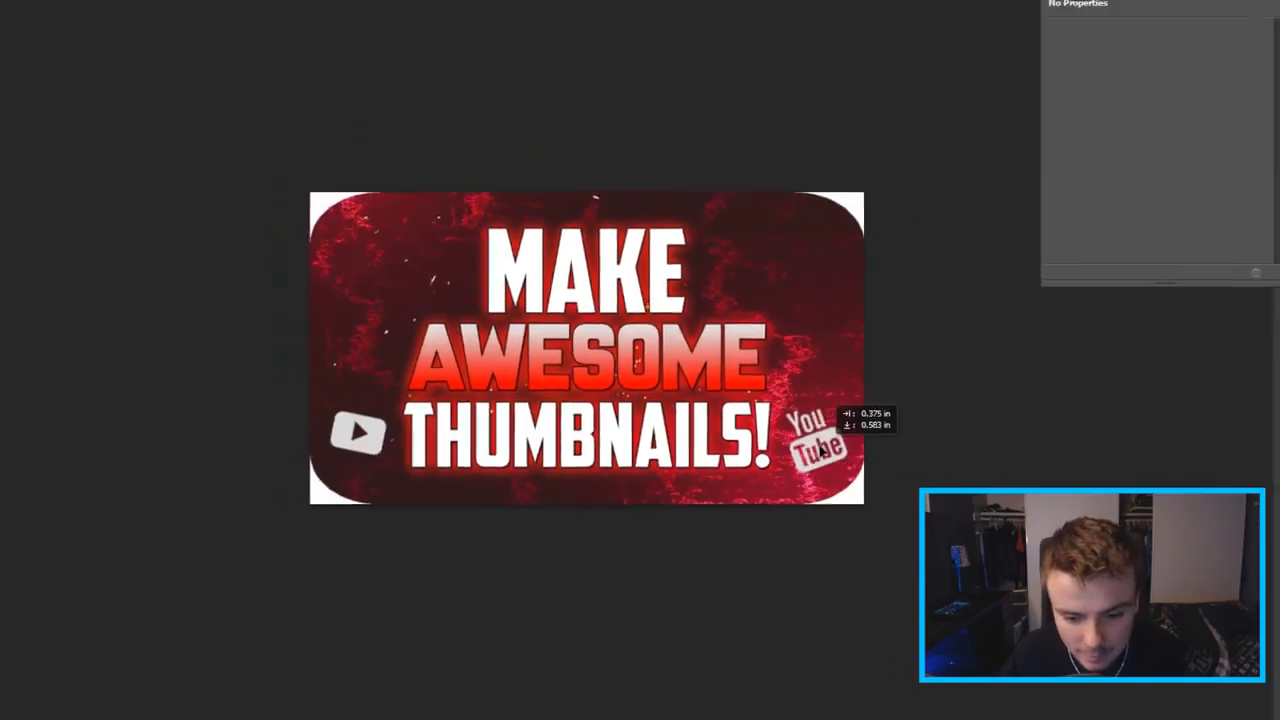
pyautogui.moveTo(820, 452); pyautogui.dragTo(741, 458)
pyautogui.scroll(-5, 741, 452)
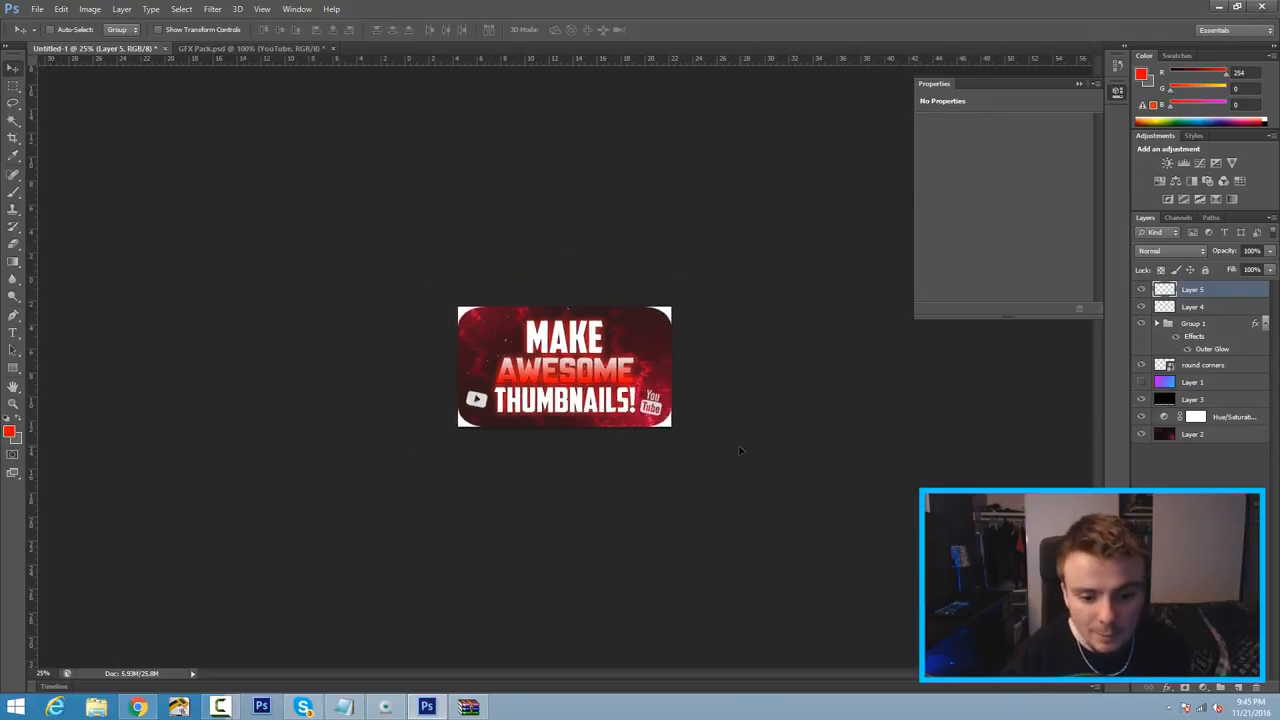
pyautogui.scroll(4, 740, 450)
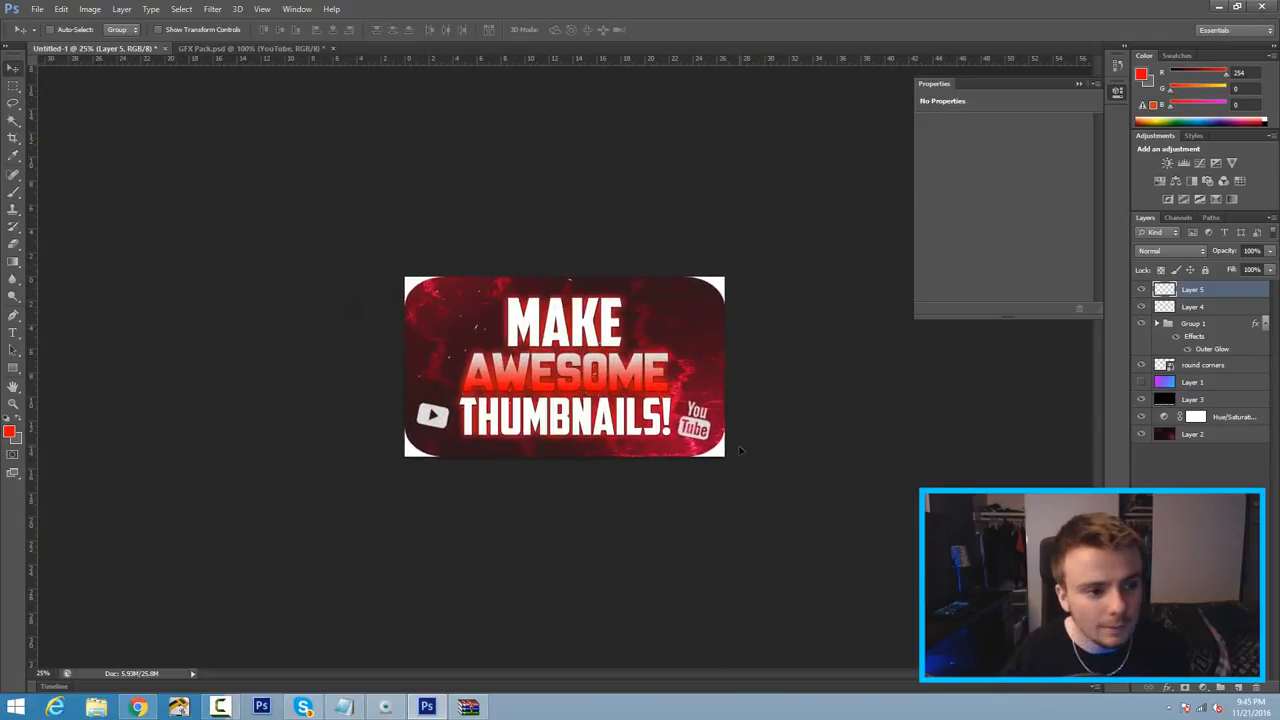
# Start saving the graphic under a new name to the Desktop, choosing the JPEG format.
pyautogui.click(35, 9)
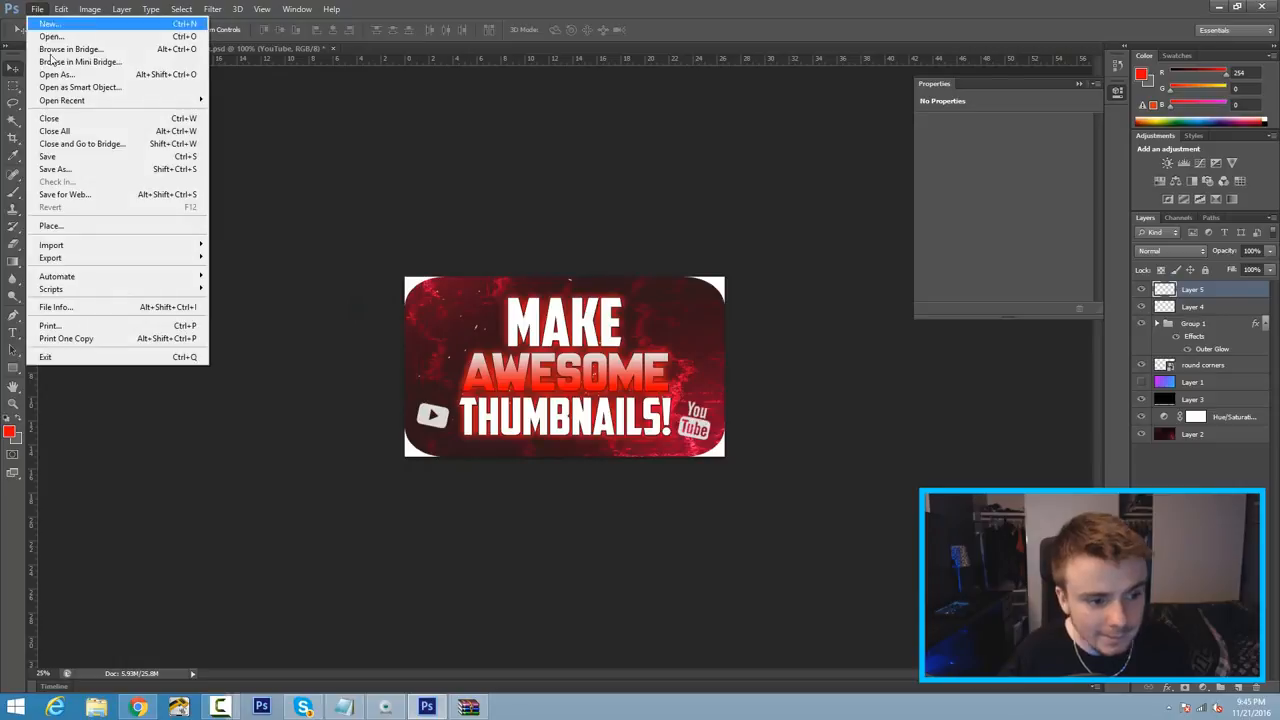
pyautogui.click(45, 167)
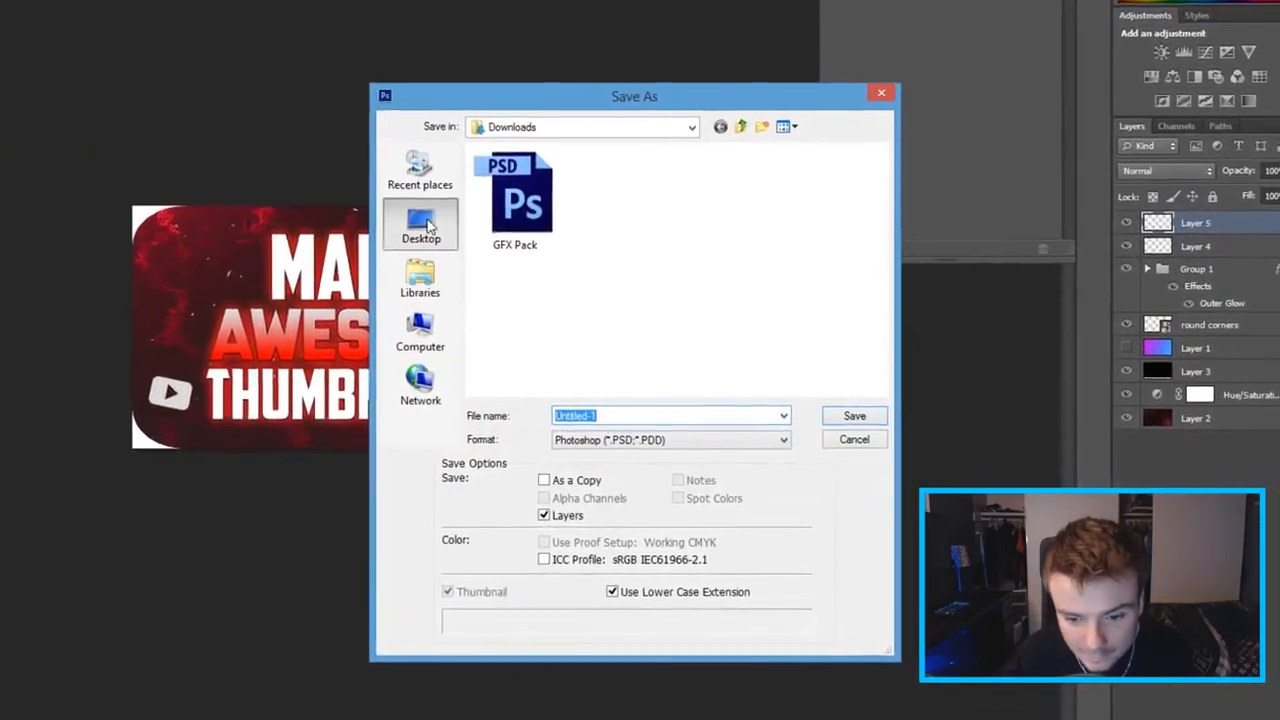
pyautogui.click(424, 226)
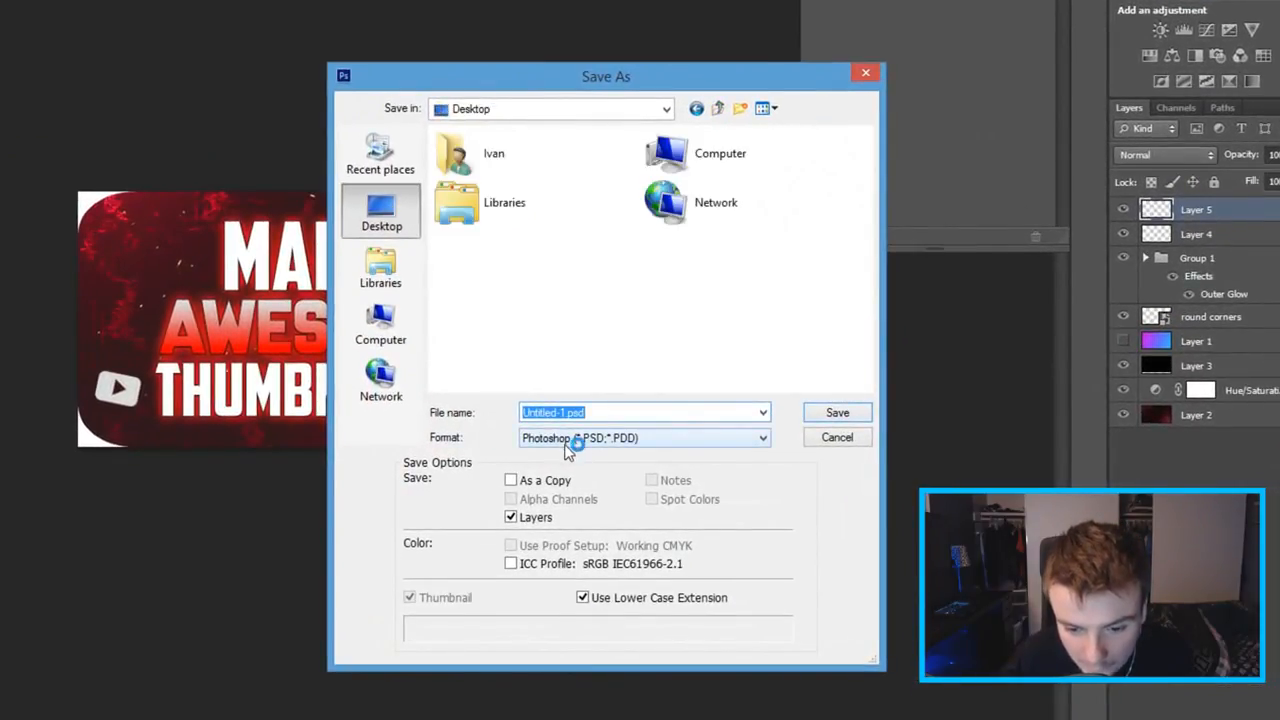
pyautogui.click(566, 446)
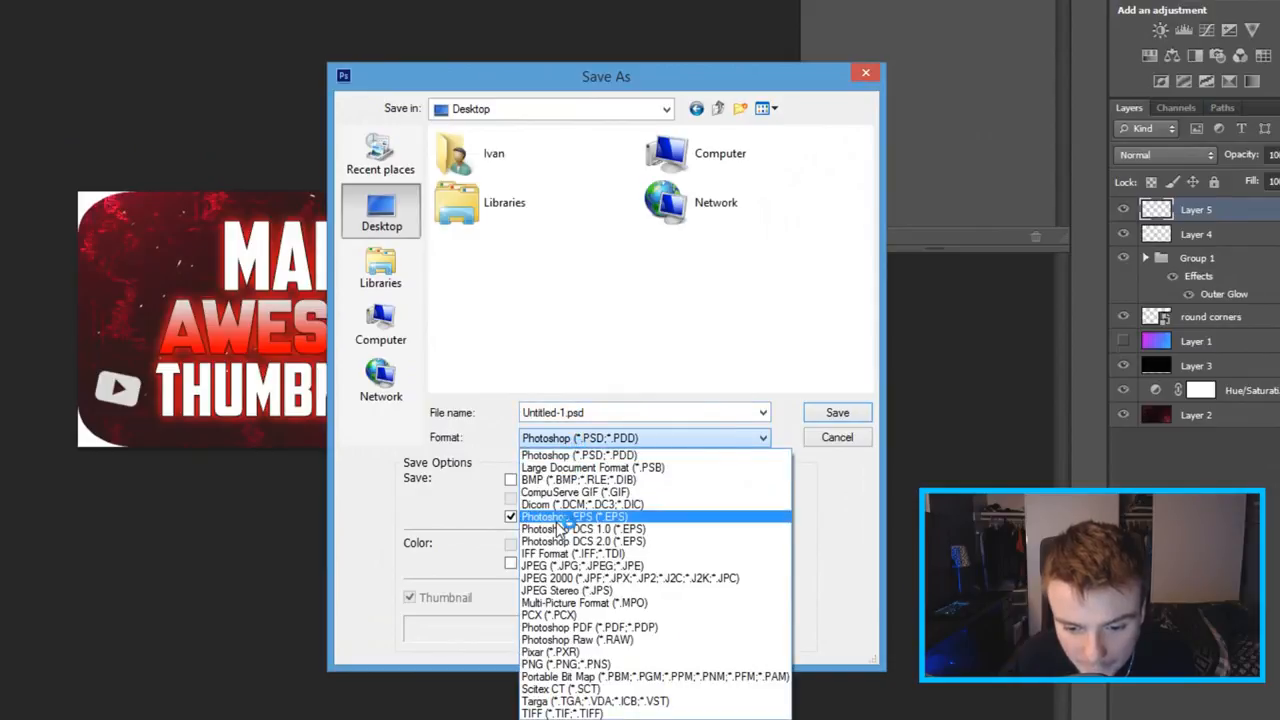
pyautogui.click(573, 568)
# Name the file THUMBNAIL and save the JPEG at quality 12 (Maximum) with the Progressive format option.
pyautogui.click(612, 412)
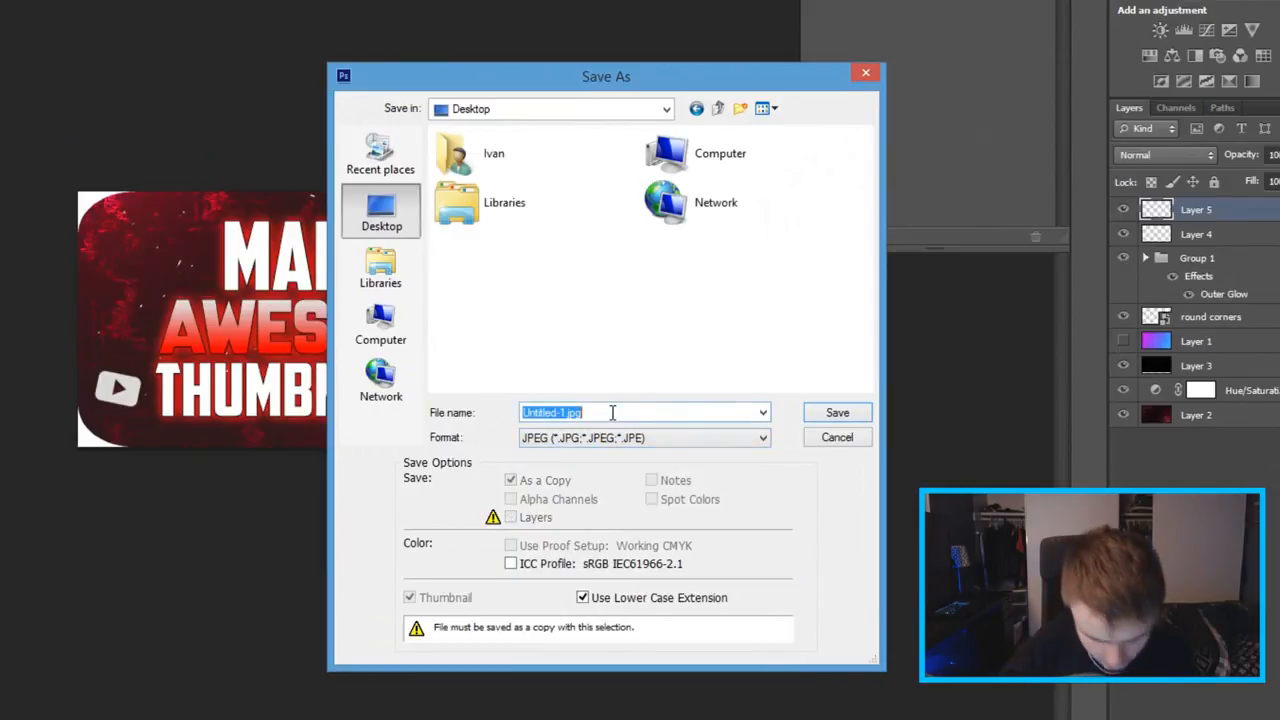
pyautogui.write('THUM')
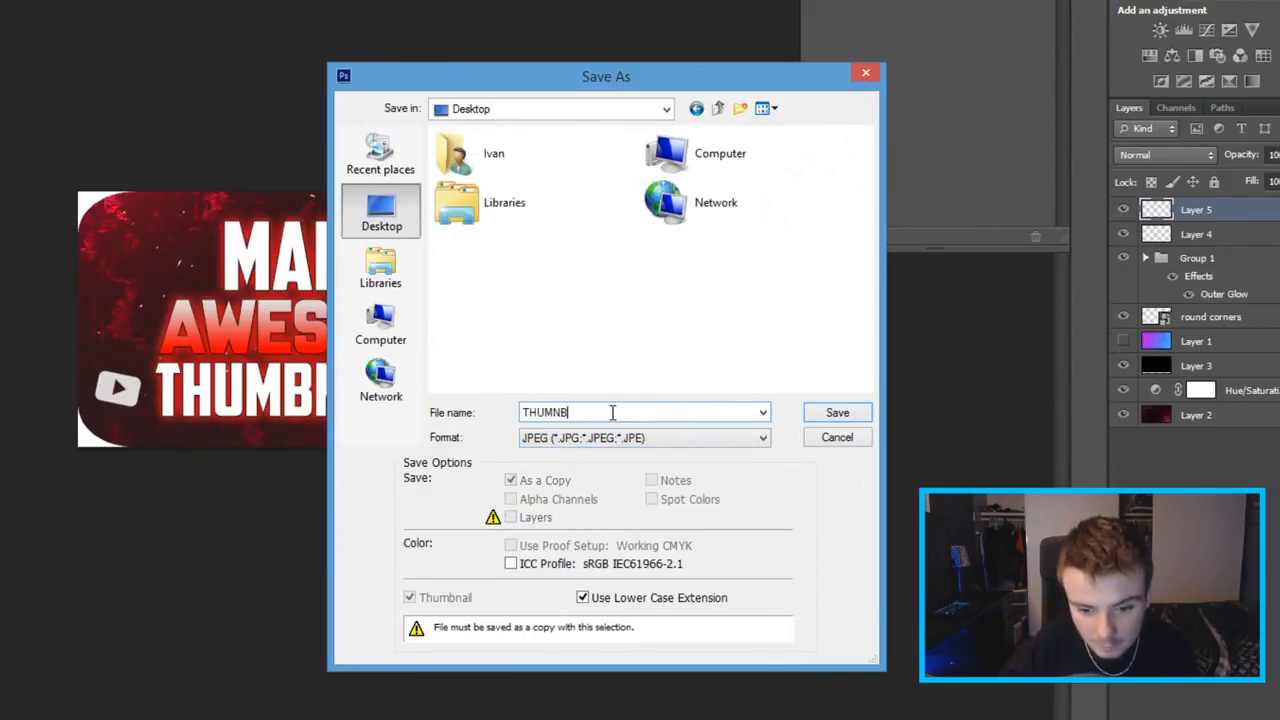
pyautogui.write('BNAIL')
pyautogui.press('Return')
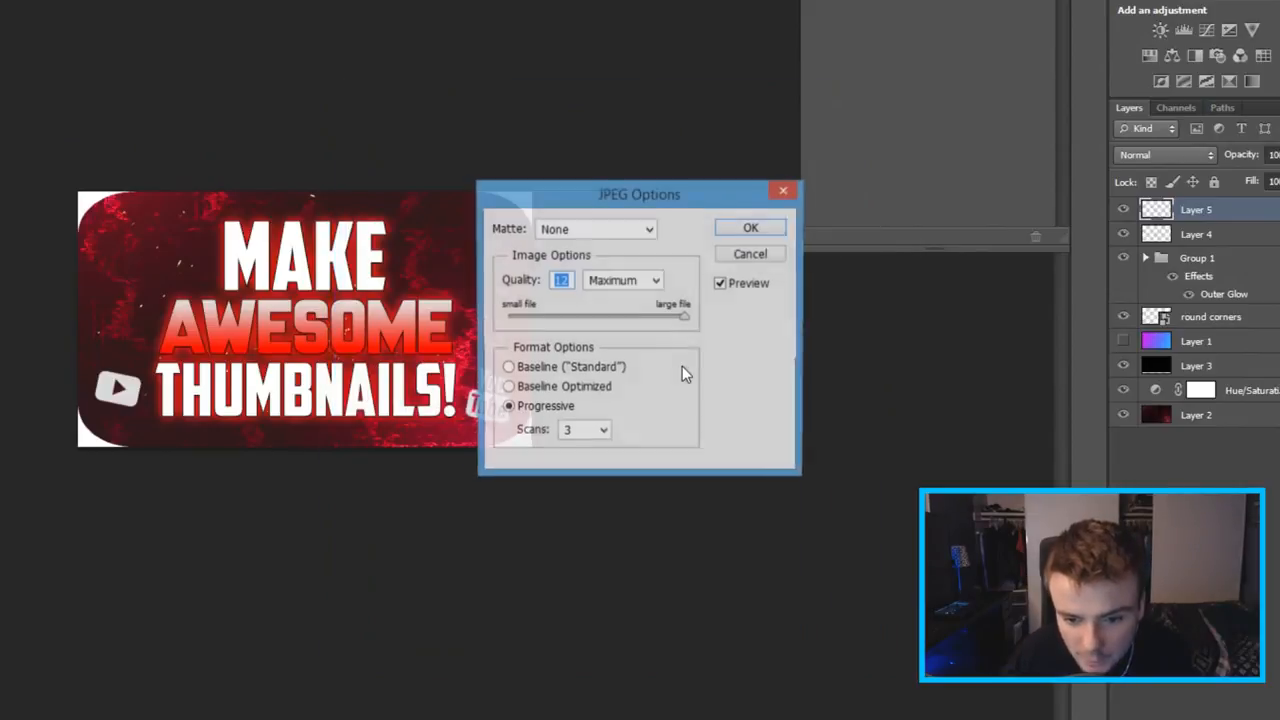
pyautogui.click(685, 320)
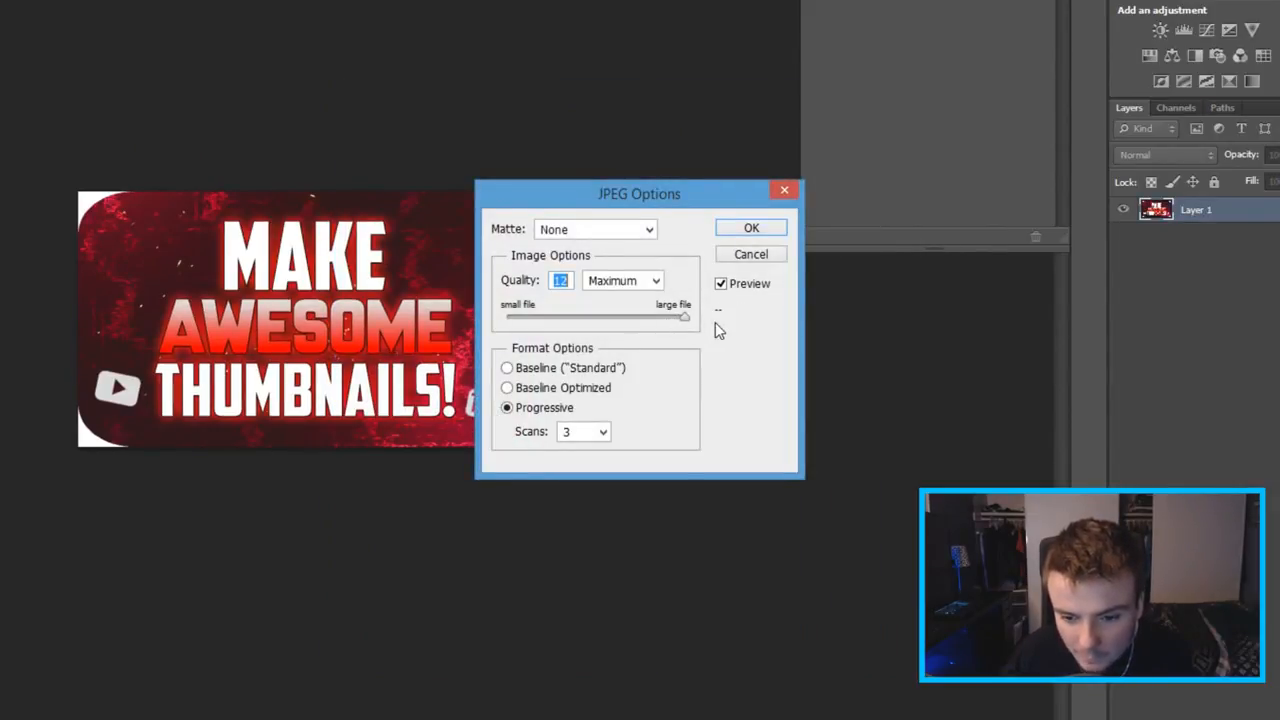
pyautogui.click(751, 228)
# Clear the open windows off the desktop, closing the amarillo.zip archive, and preview the saved THUMBNAIL image.
pyautogui.click(1218, 8)
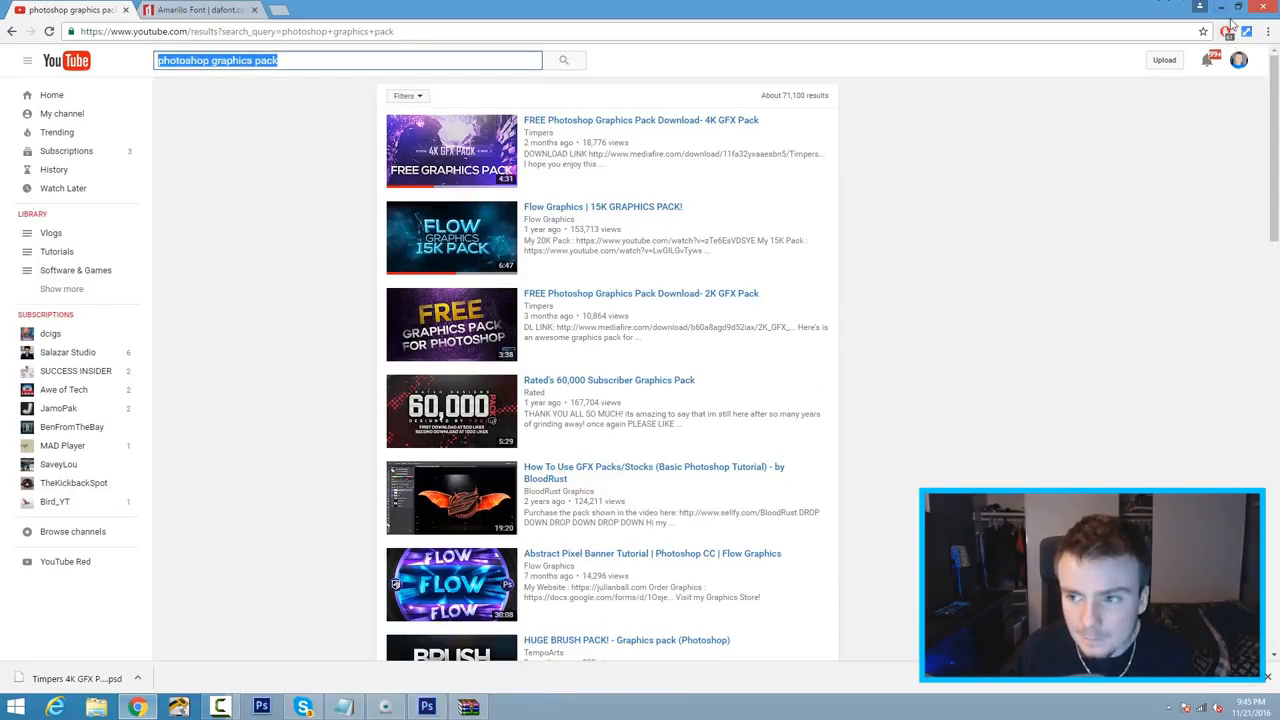
pyautogui.click(1221, 7)
pyautogui.moveTo(1208, 238); pyautogui.dragTo(977, 184)
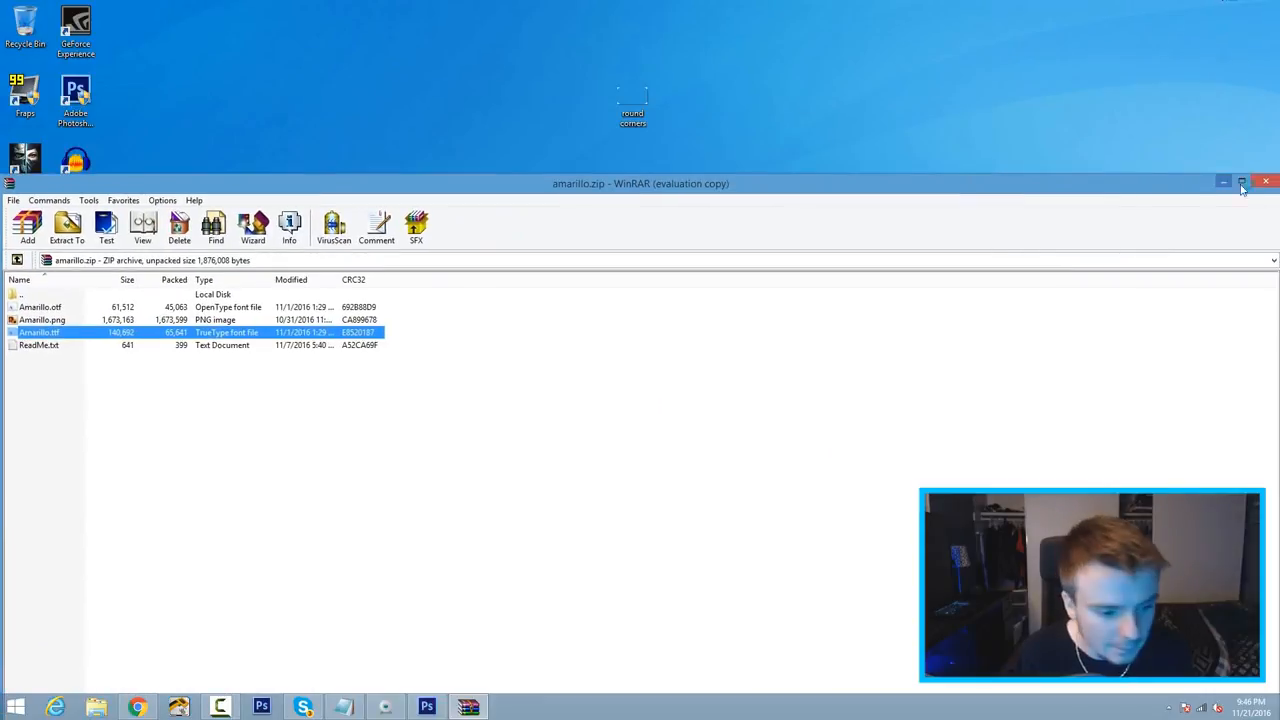
pyautogui.click(1272, 186)
pyautogui.doubleClick(76, 310)
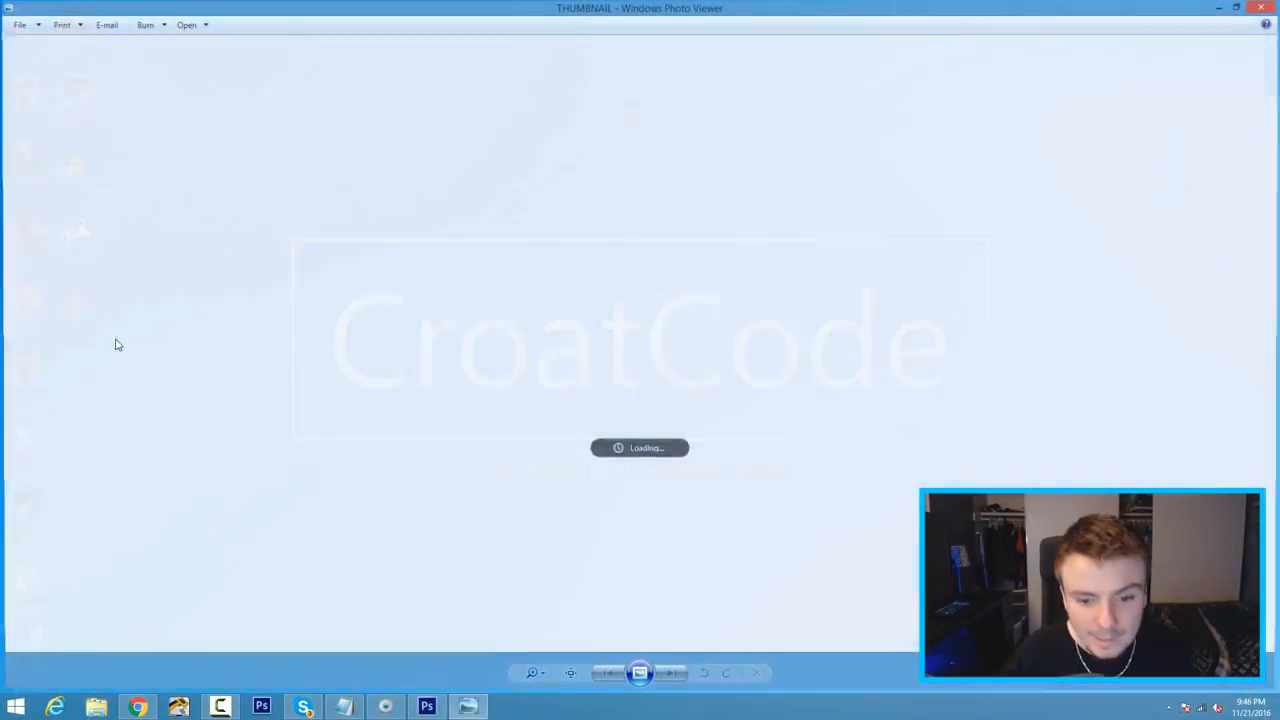
pyautogui.click(1263, 7)
# Switch to YouTube in Chrome, go to Creator Studio and open the video "HE DIDN'T SEE THAT COMING!" for editing.
pyautogui.click(140, 708)
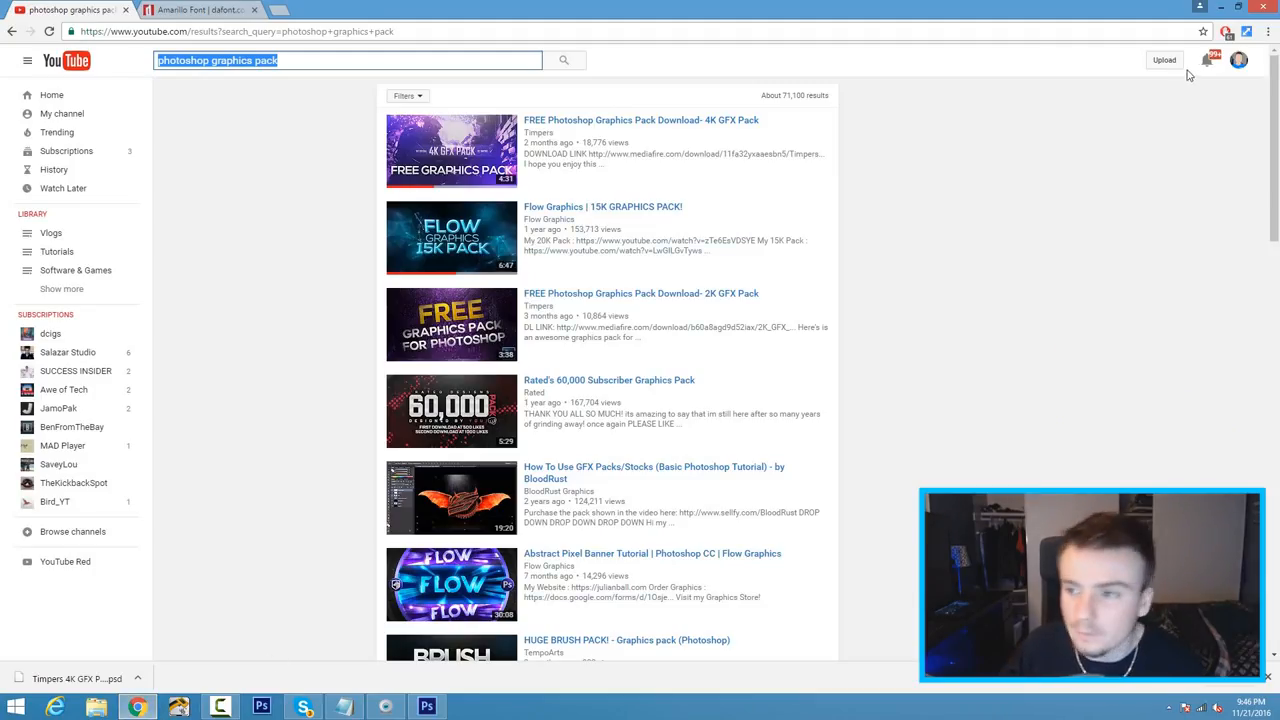
pyautogui.click(1239, 60)
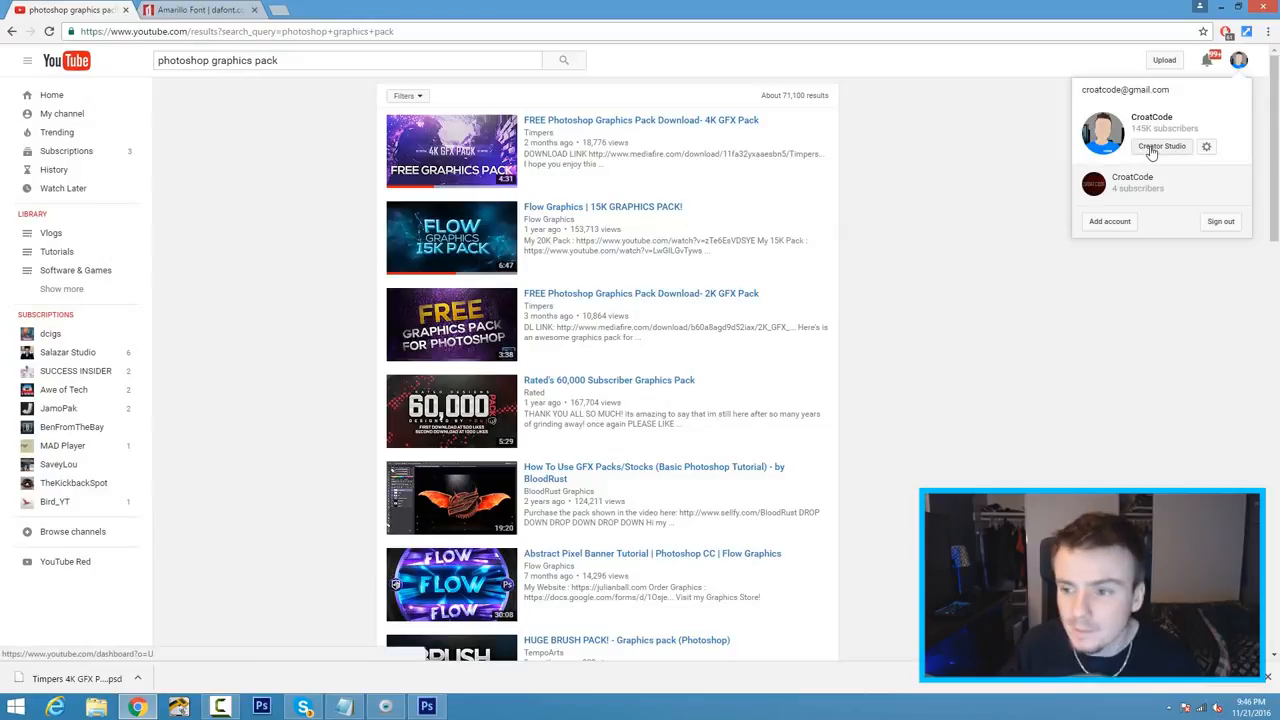
pyautogui.click(1165, 149)
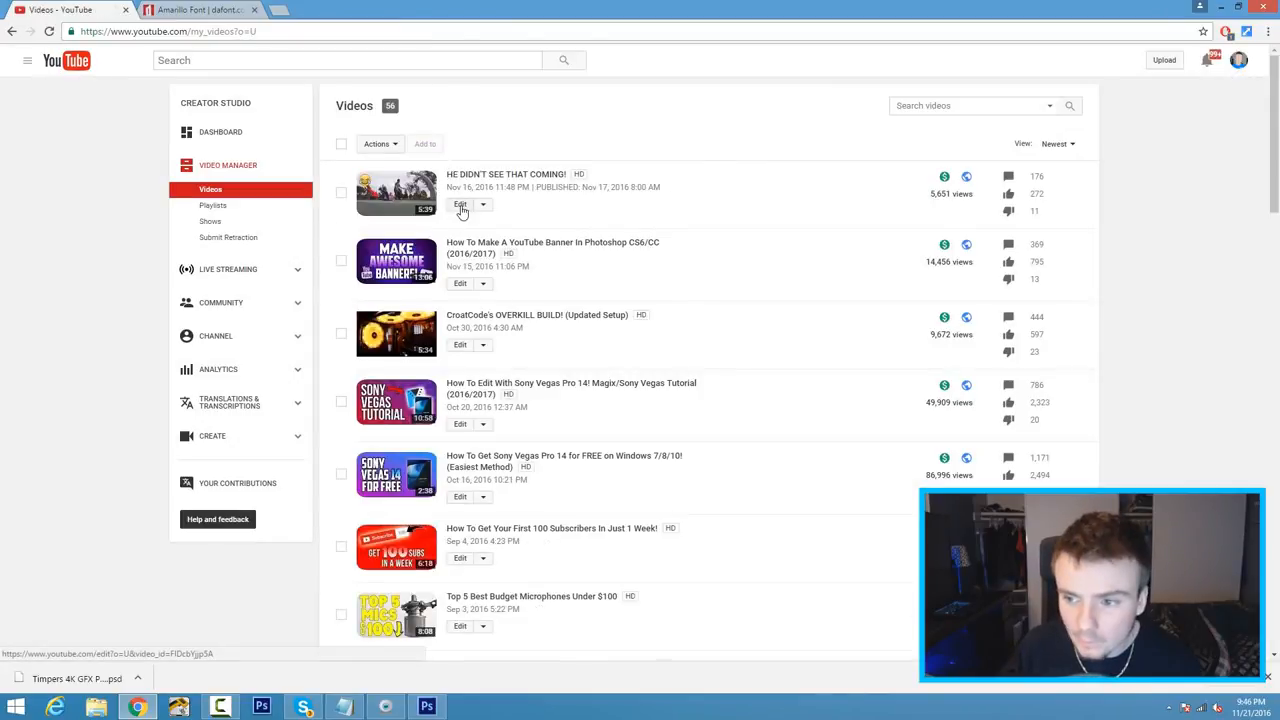
pyautogui.click(460, 205)
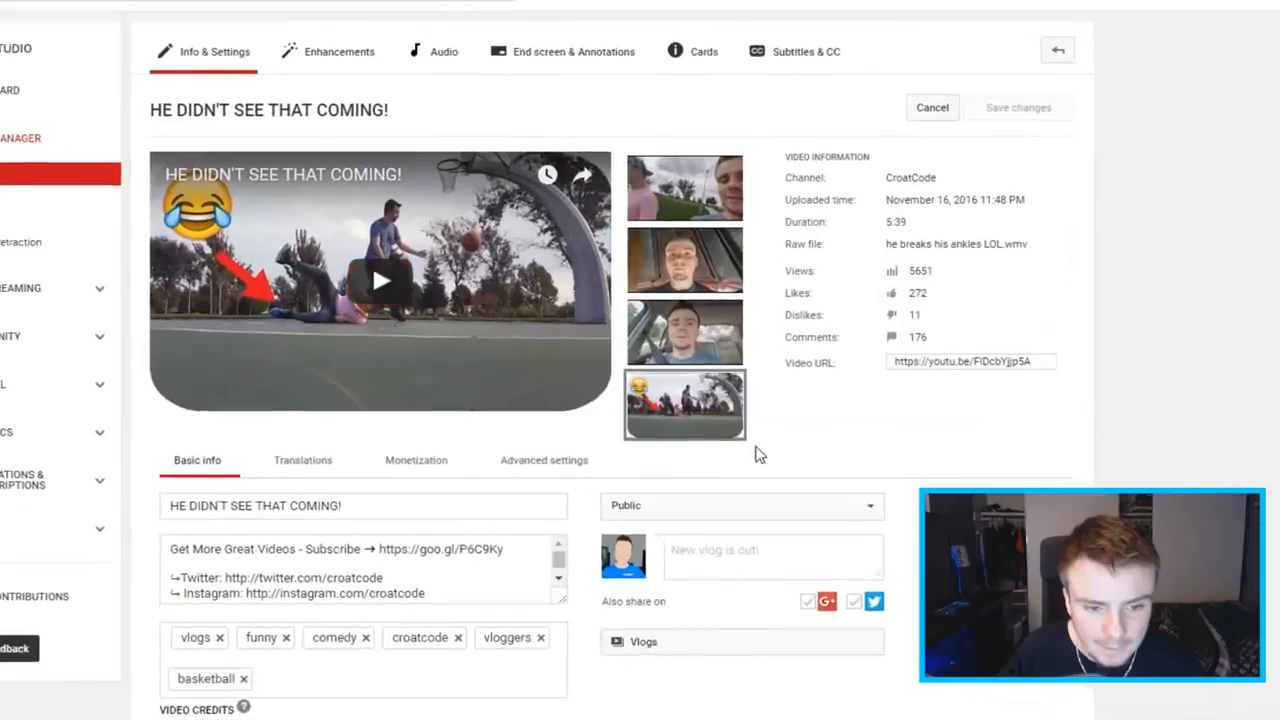
# Replace the video's custom thumbnail with the THUMBNAIL JPEG from the Desktop.
pyautogui.moveTo(704, 370)
pyautogui.click(673, 437)
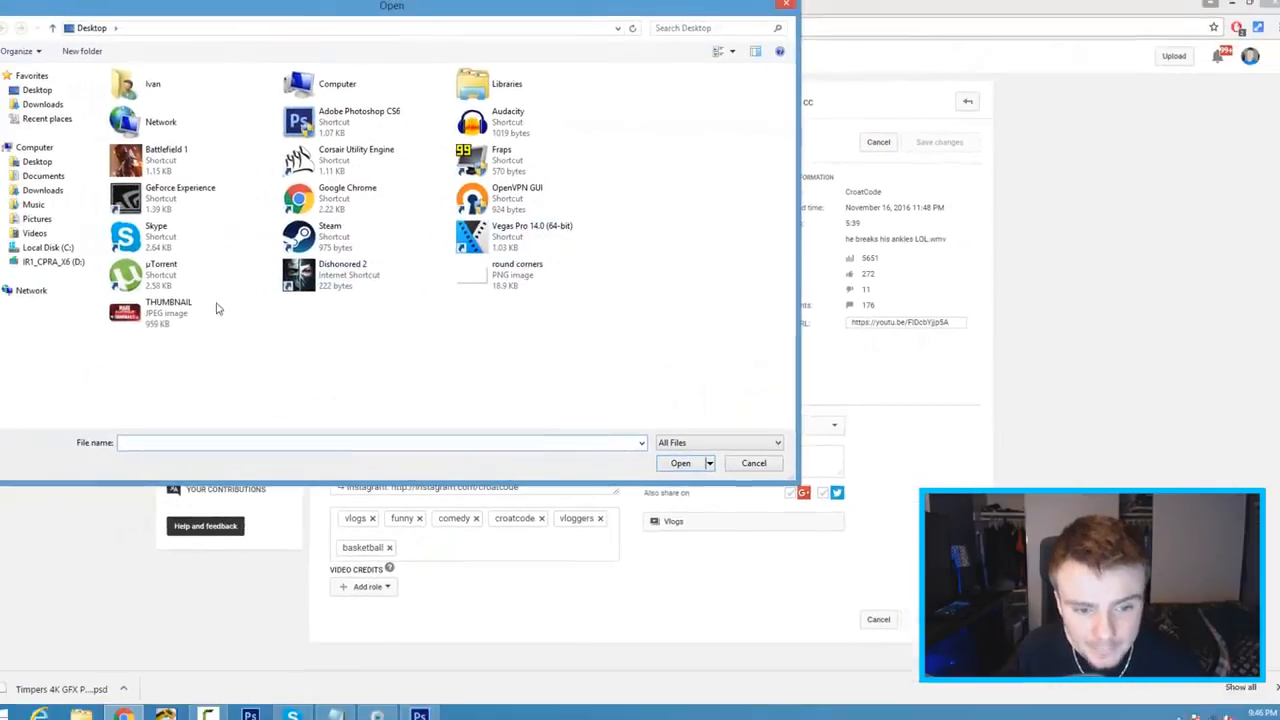
pyautogui.doubleClick(216, 309)
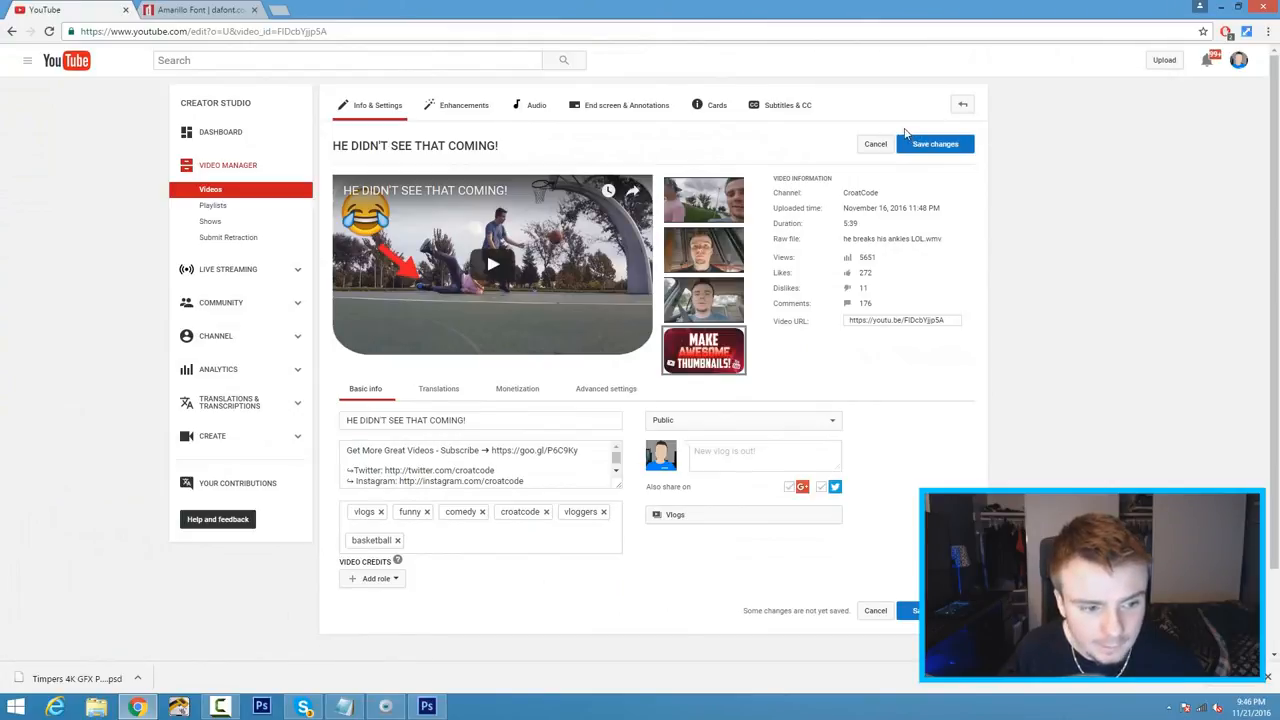
pyautogui.moveTo(697, 357)
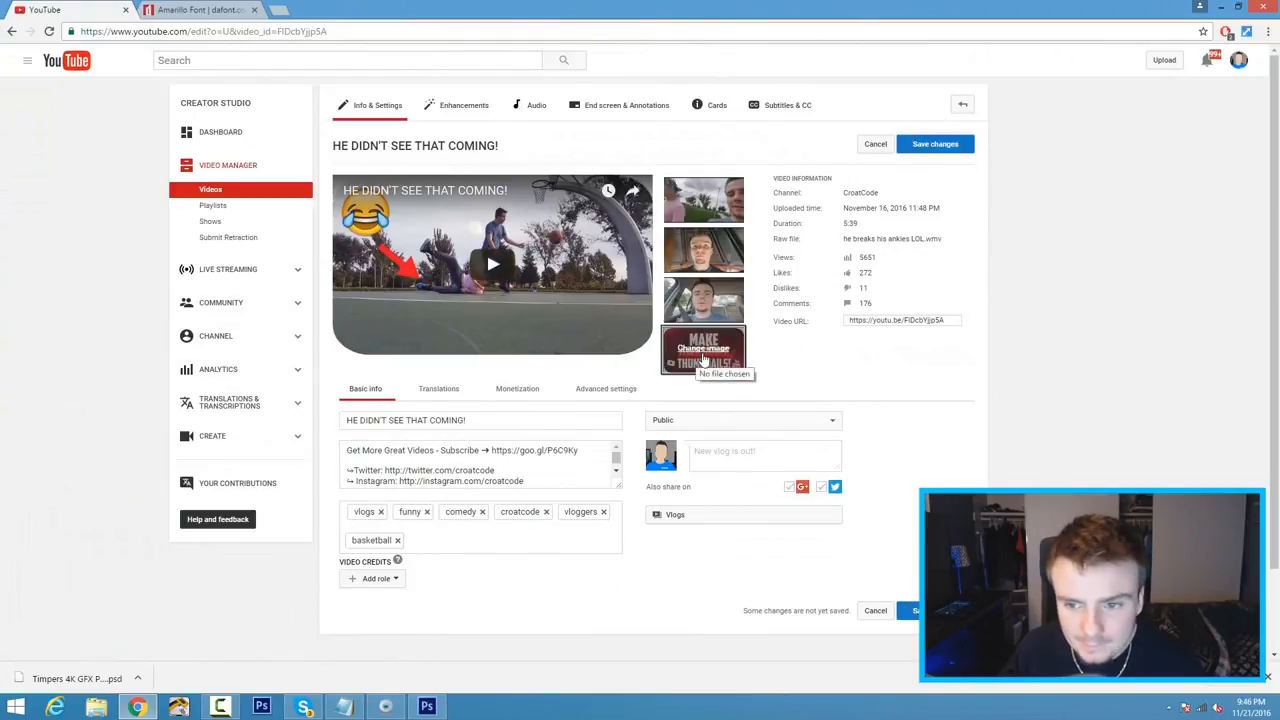